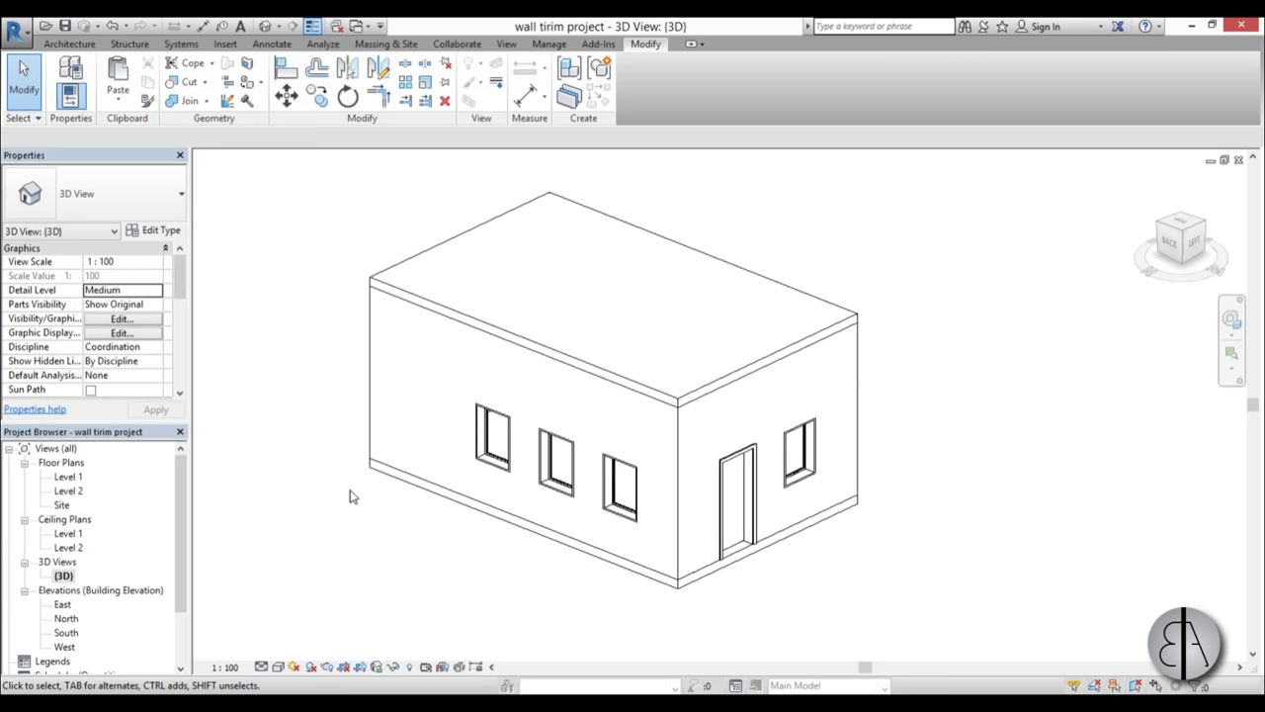
middle_click_drag(468, 579, 533, 562, "shift")
left_click(736, 376)
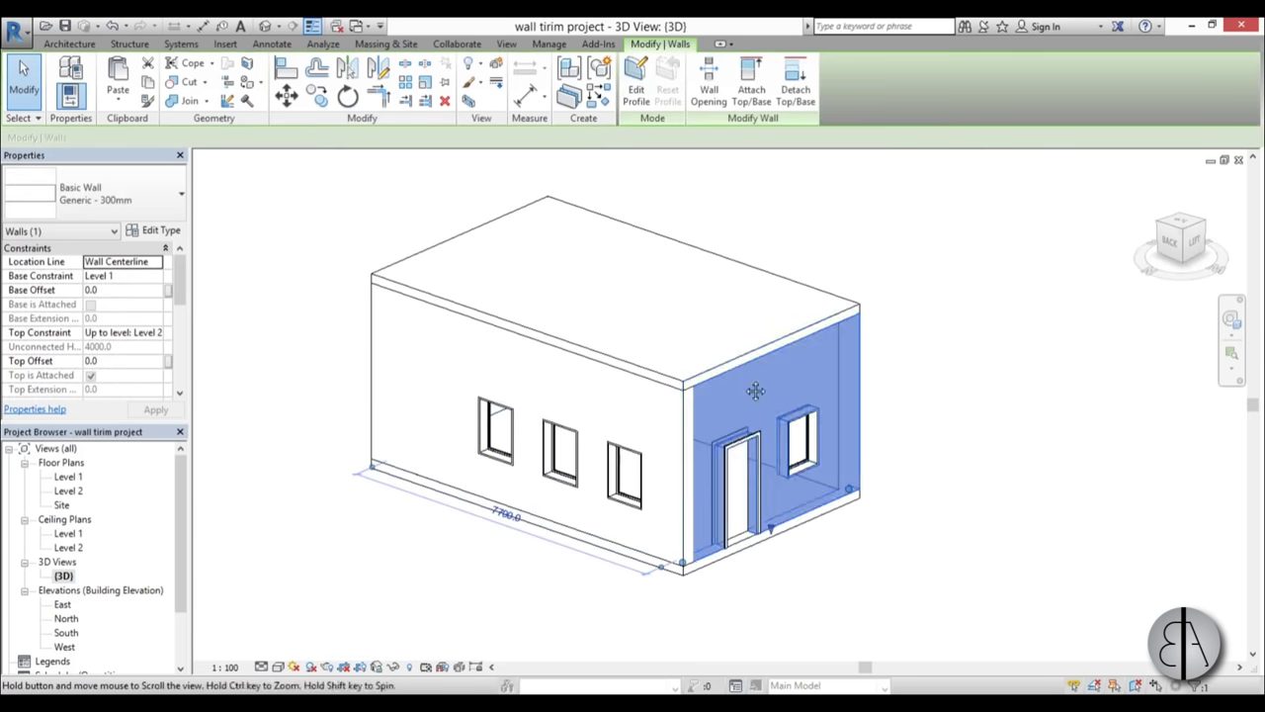
middle_click_drag(737, 376, 694, 362, "shift")
left_click(761, 278)
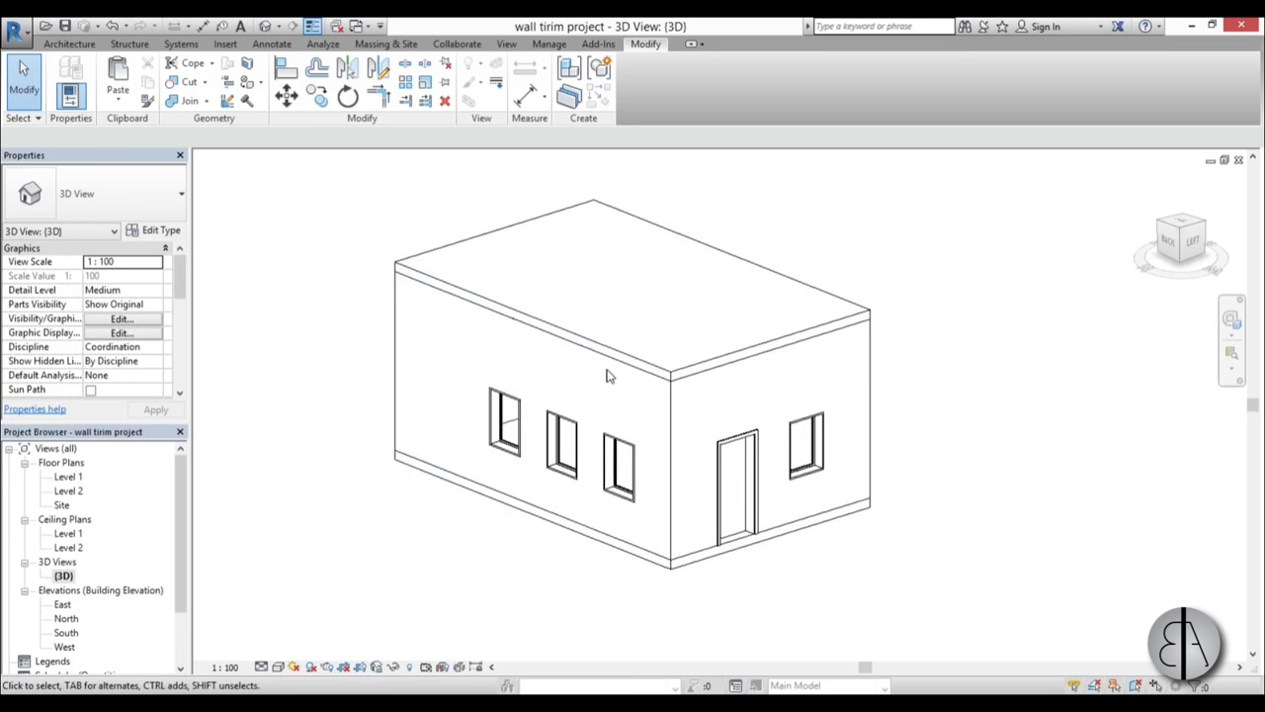
middle_click_drag(608, 381, 607, 412, "shift")
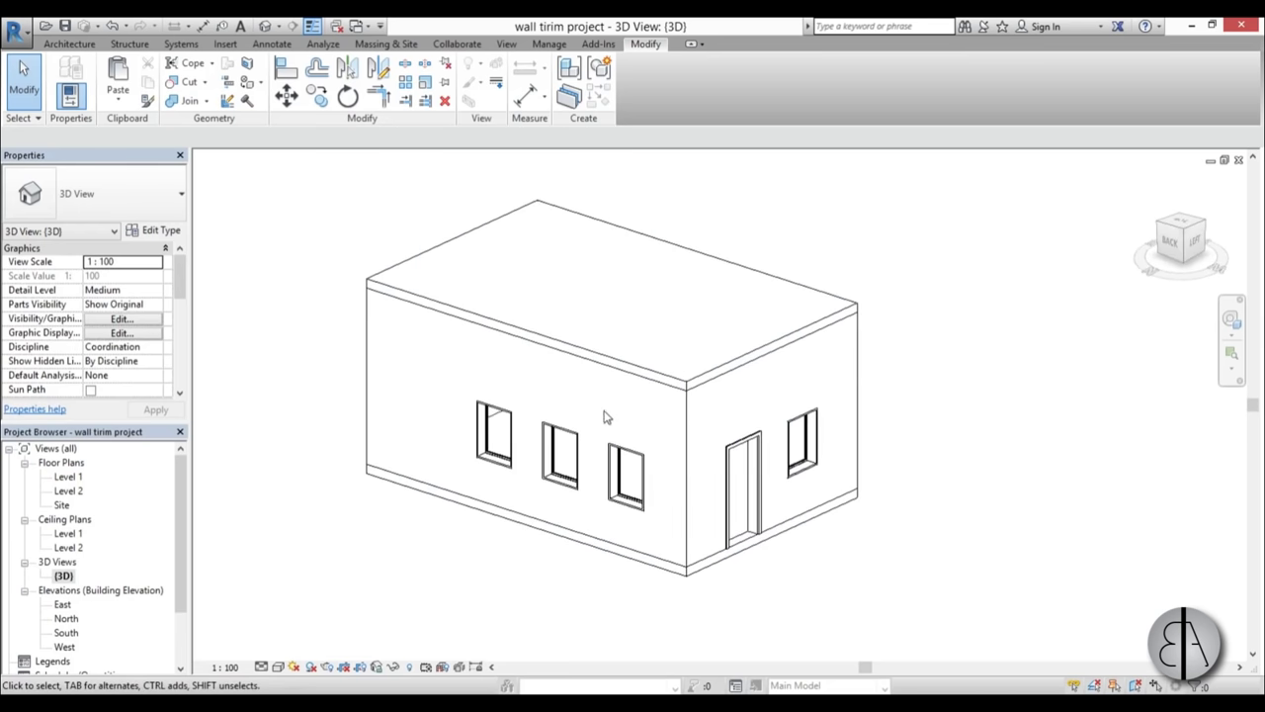
Switch the 3D view to the Wireframe visual style and view the room from the windowless long side
left_click(294, 668)
left_click(315, 570)
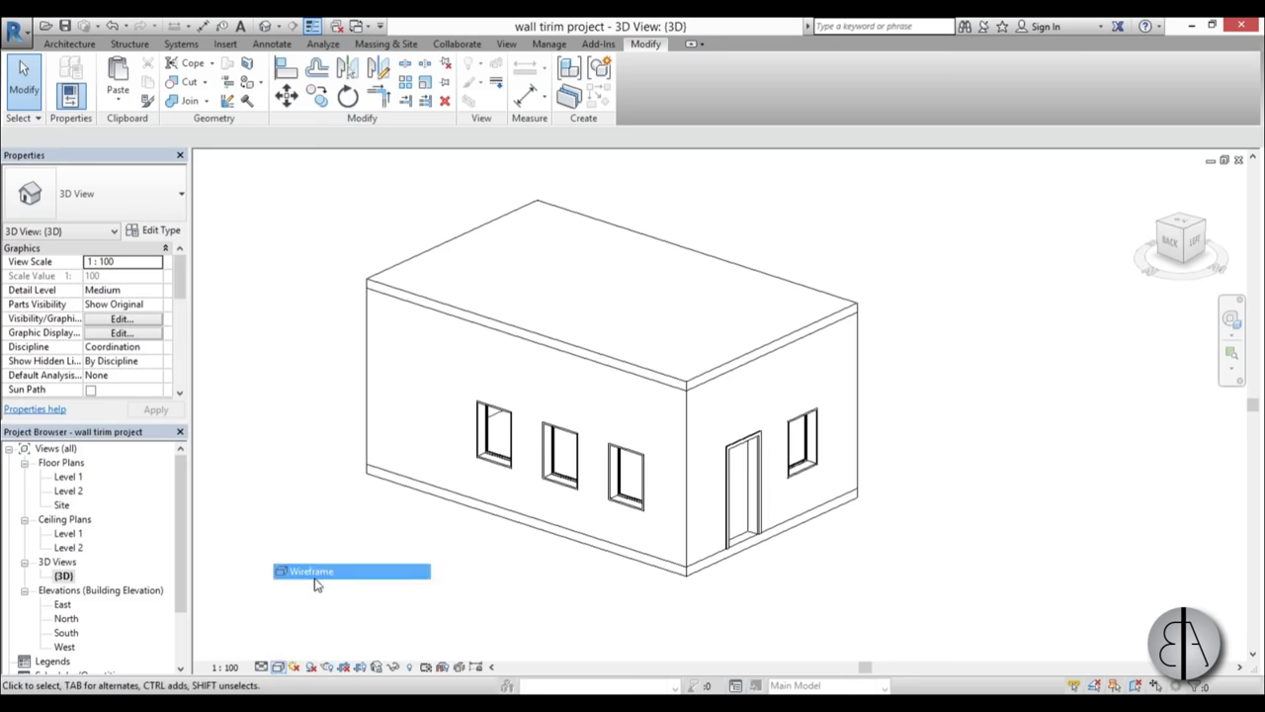
middle_click_drag(973, 513, 672, 415, "shift")
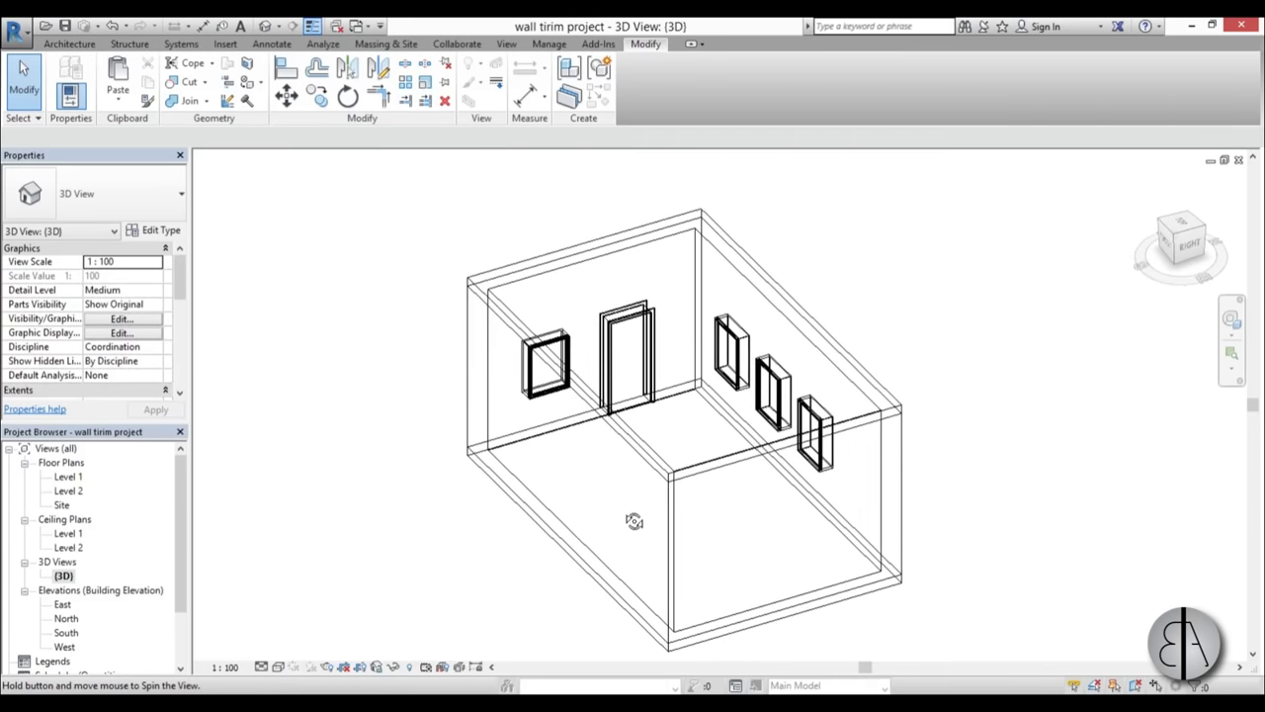
middle_click_drag(740, 545, 757, 573)
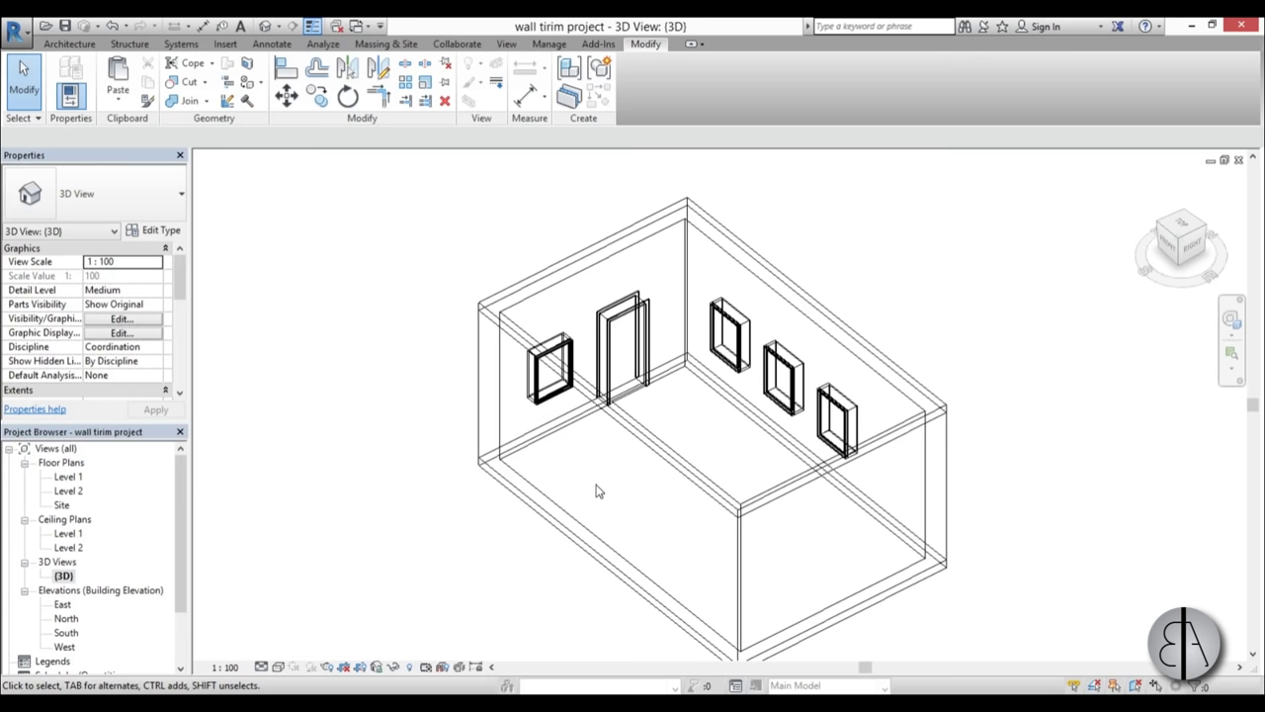
Start an in-place model component in the Generic Models category, named Generic Models 1
left_click(65, 44)
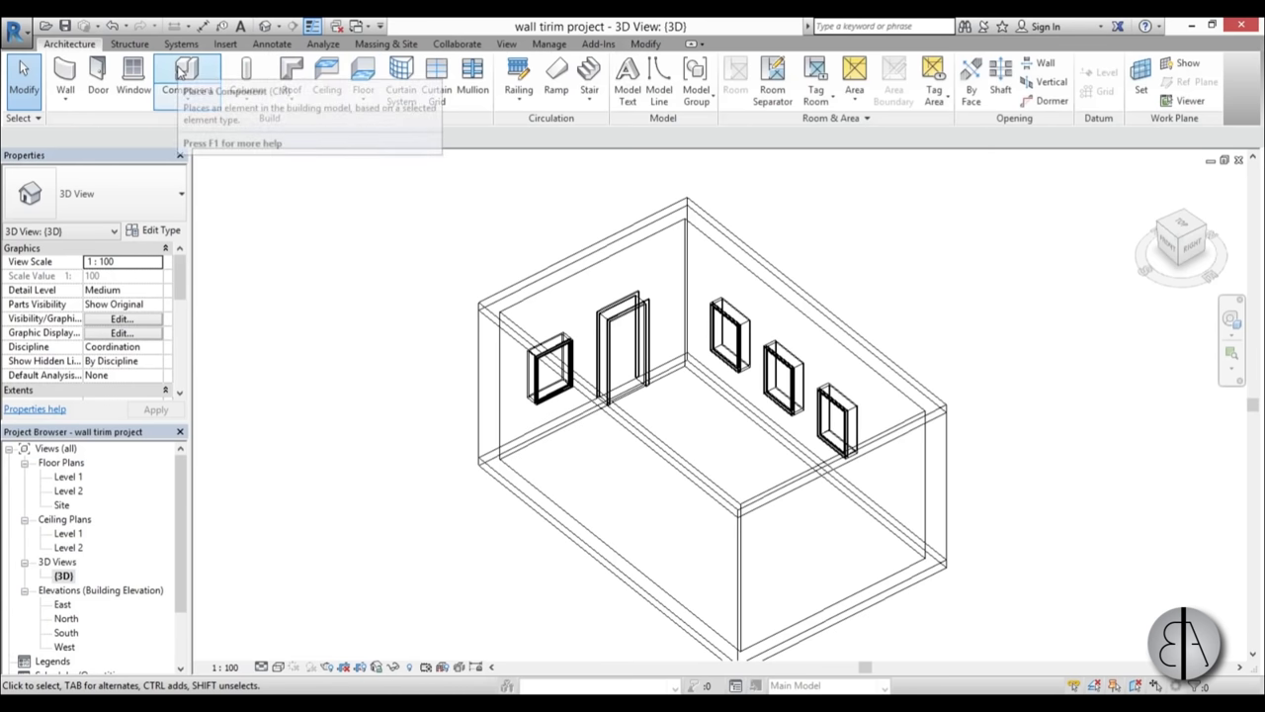
left_click(180, 97)
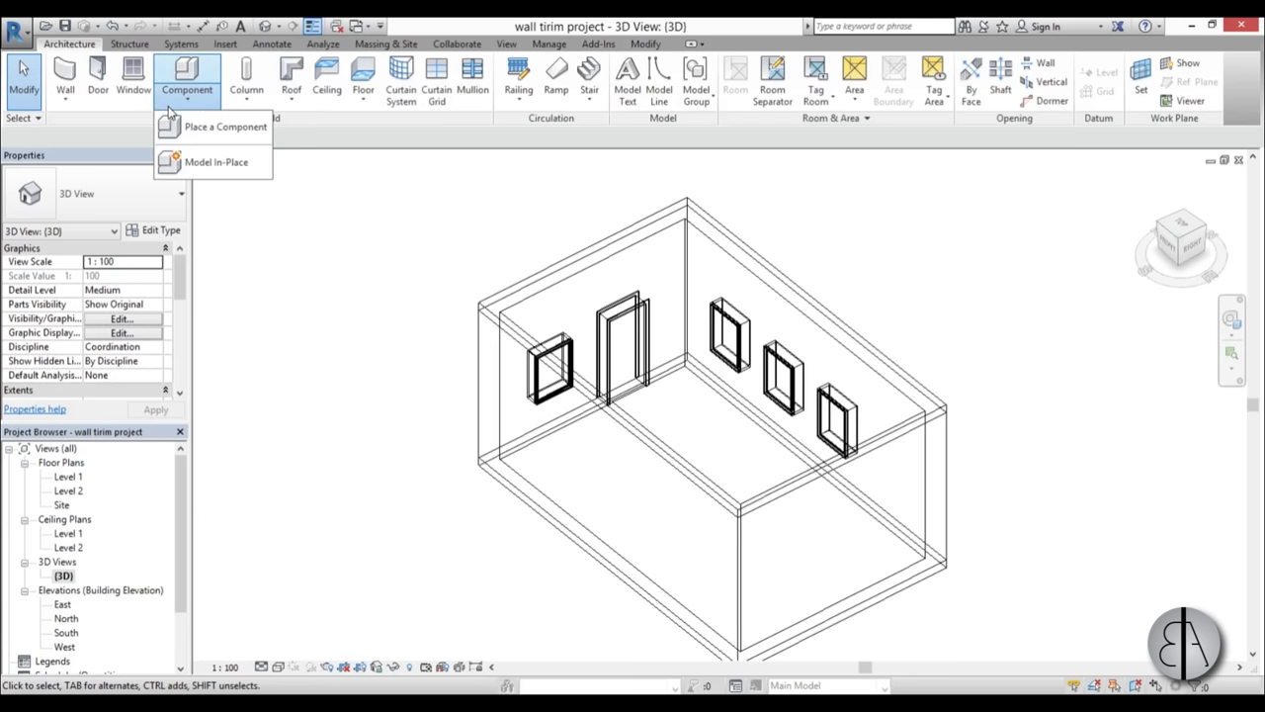
left_click(200, 168)
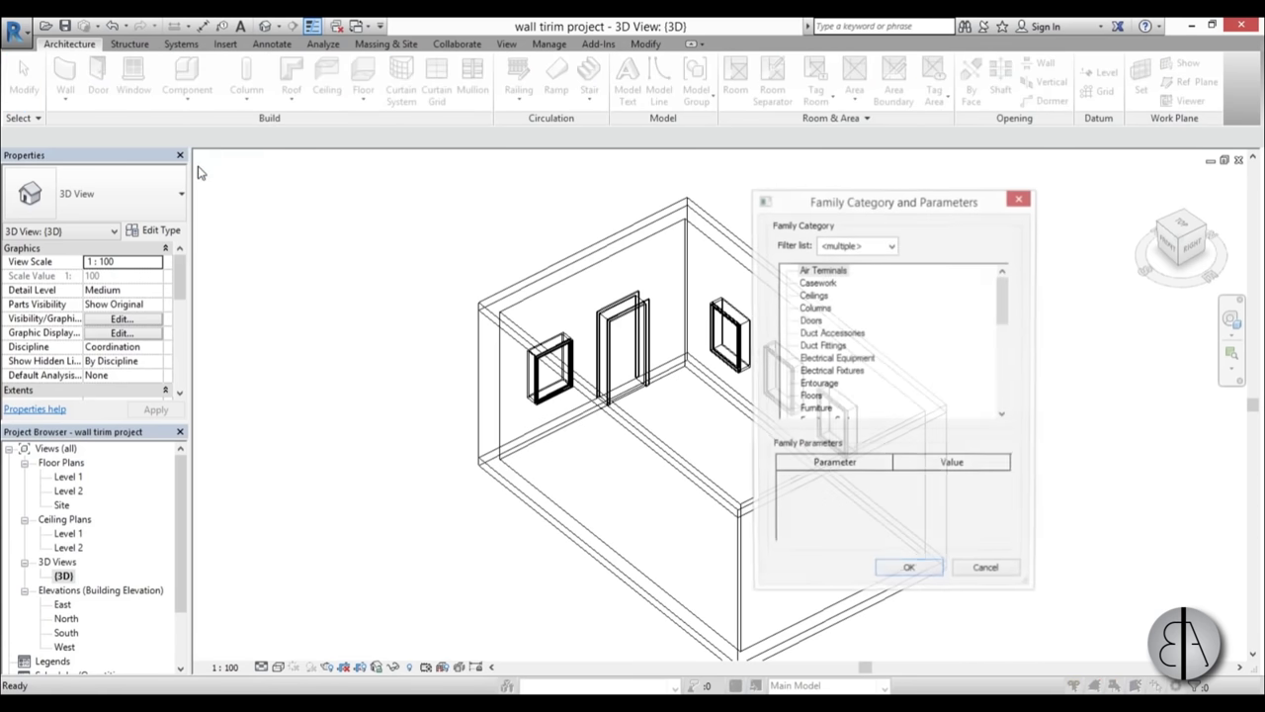
left_click_drag(914, 204, 491, 160)
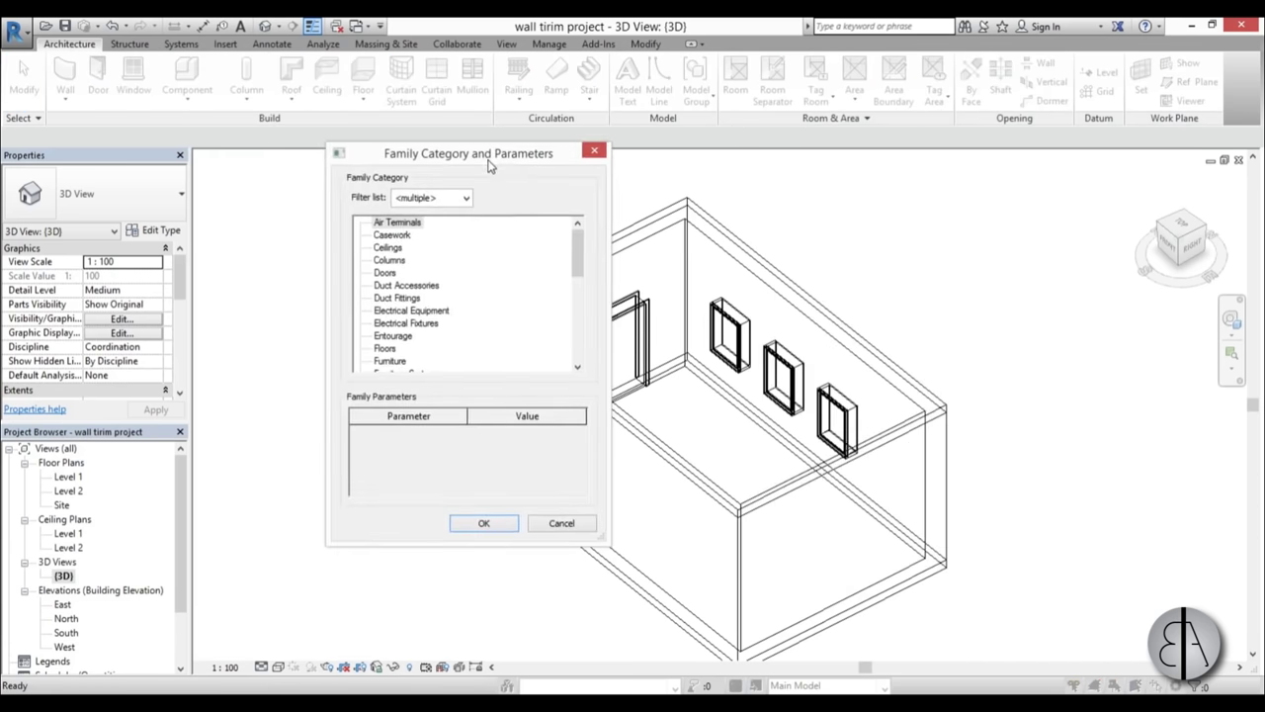
left_click_drag(583, 253, 580, 275)
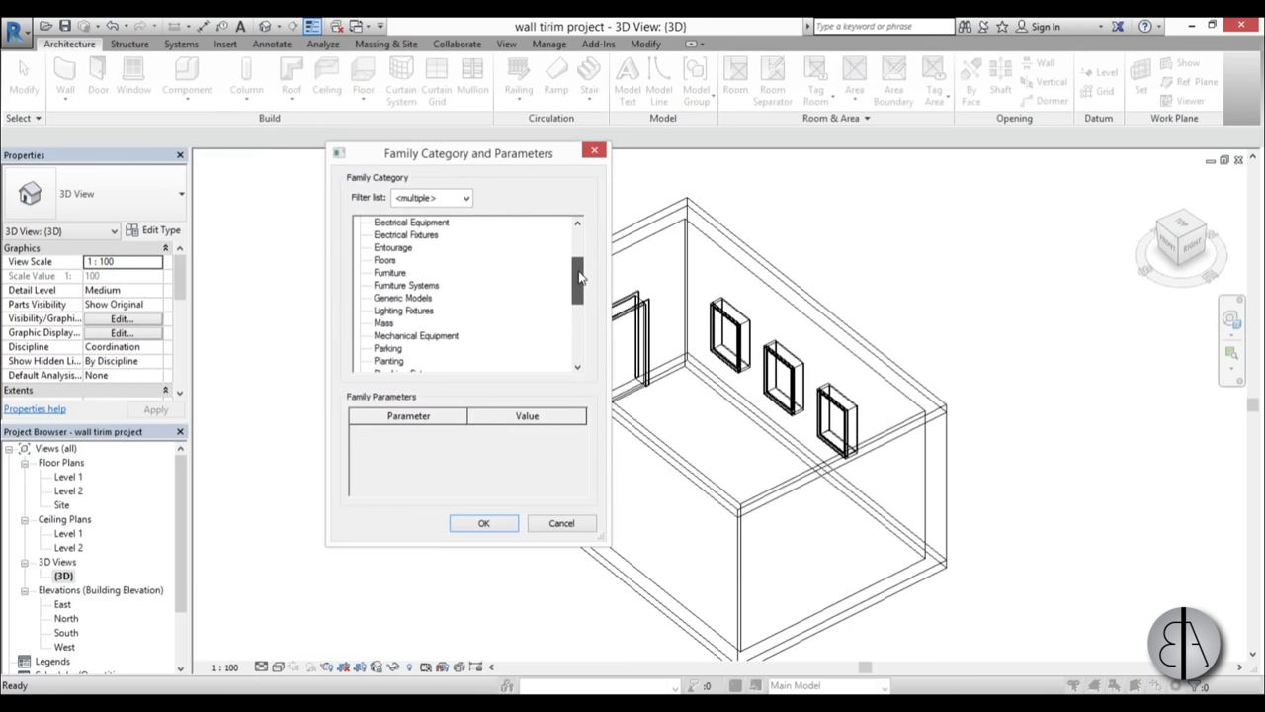
left_click(399, 297)
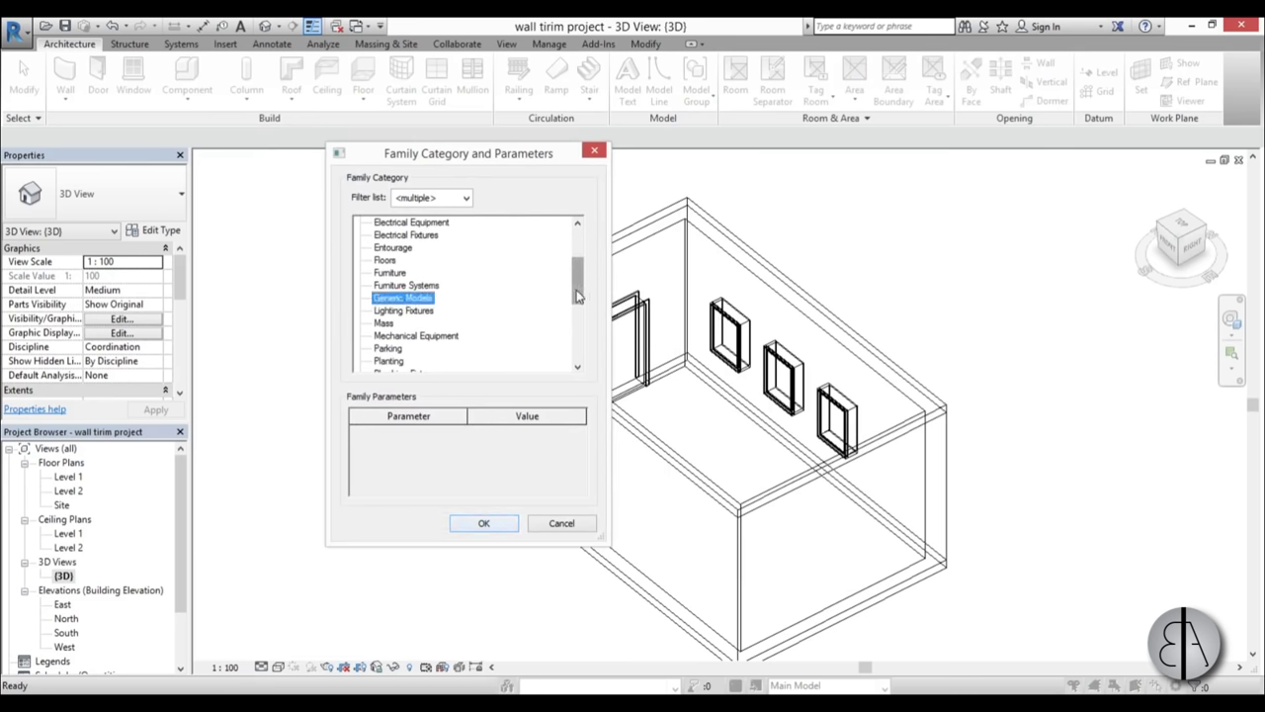
left_click_drag(579, 294, 579, 324)
left_click(501, 524)
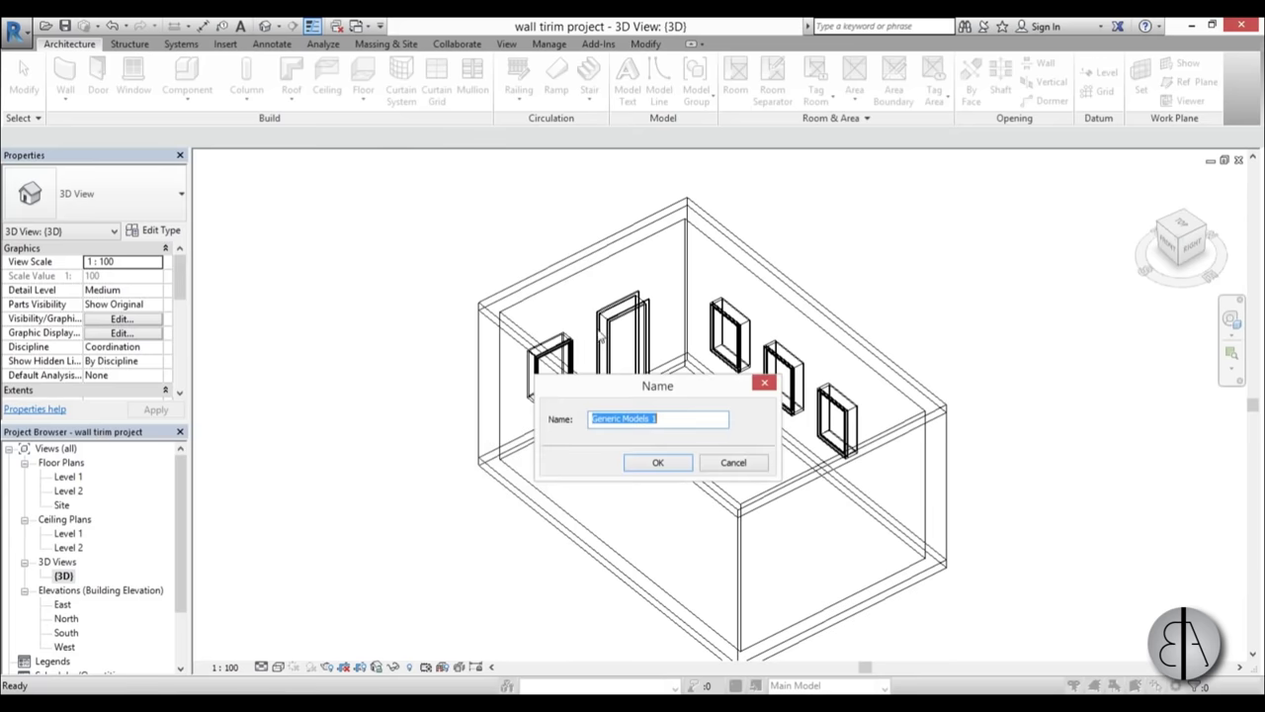
left_click(654, 465)
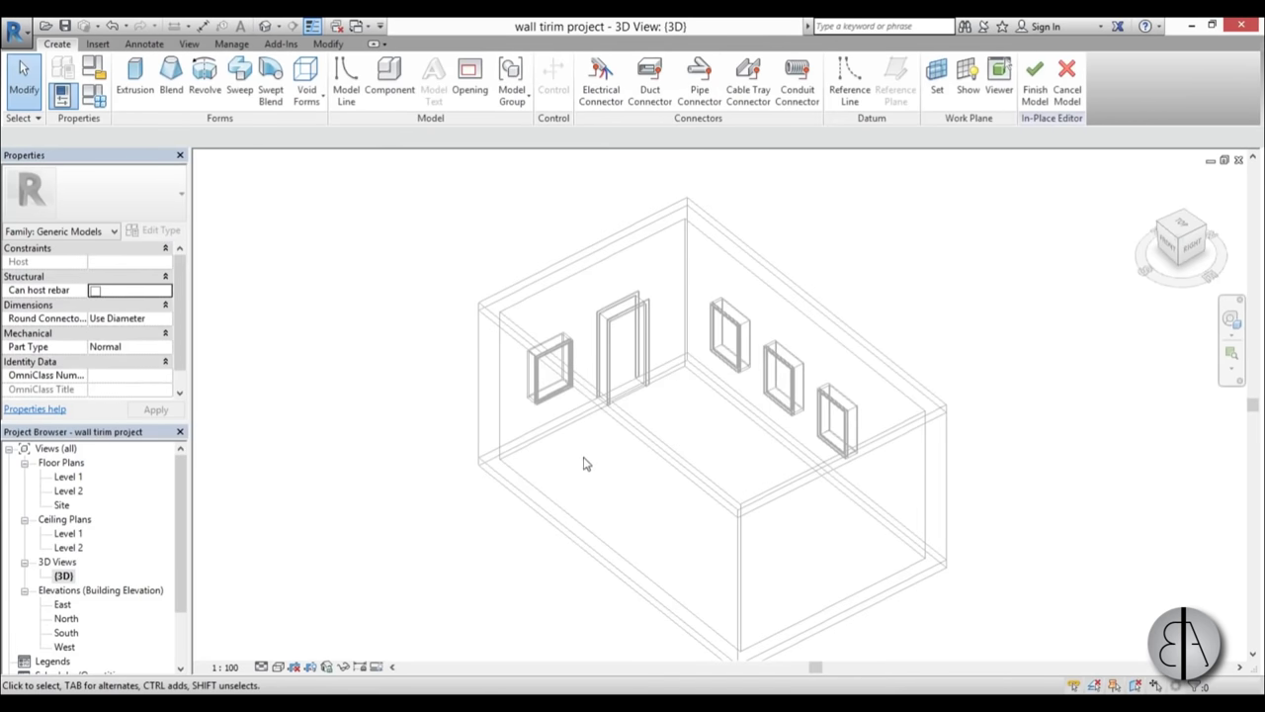
Set the work plane to Level 1 for the in-place model
middle_click_drag(584, 464, 535, 447, "shift")
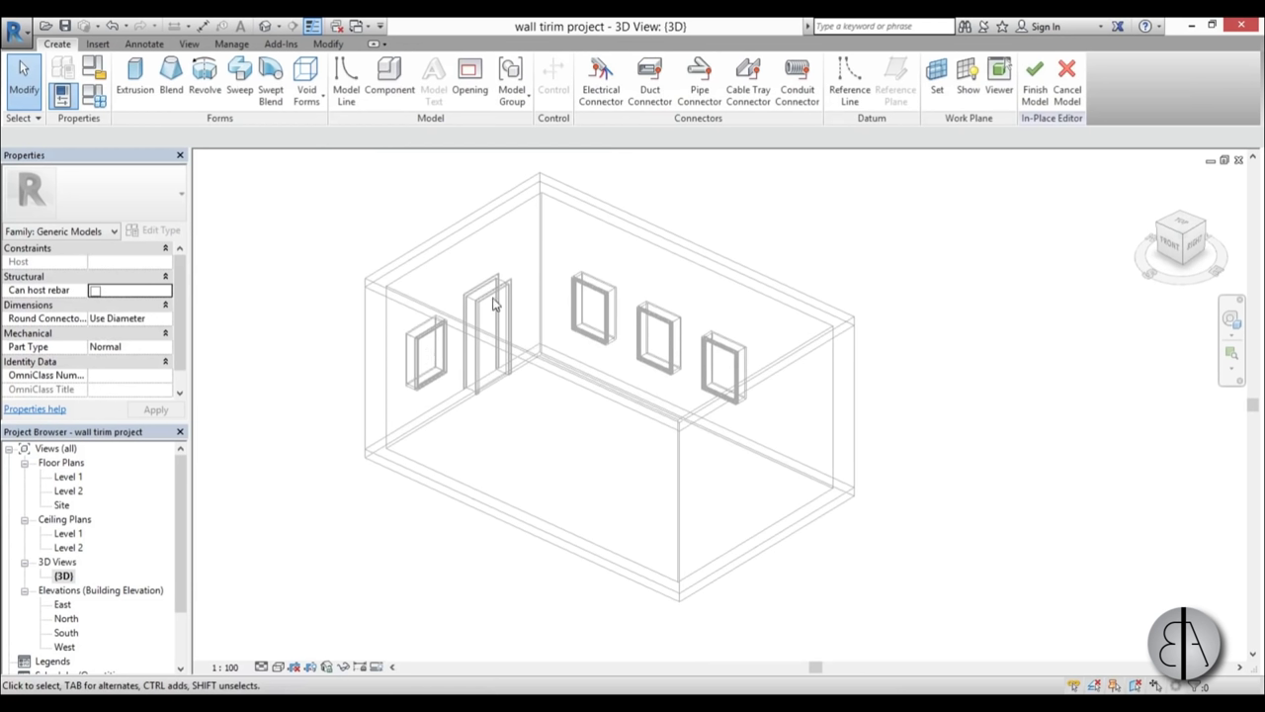
middle_click_drag(520, 406, 530, 432, "shift")
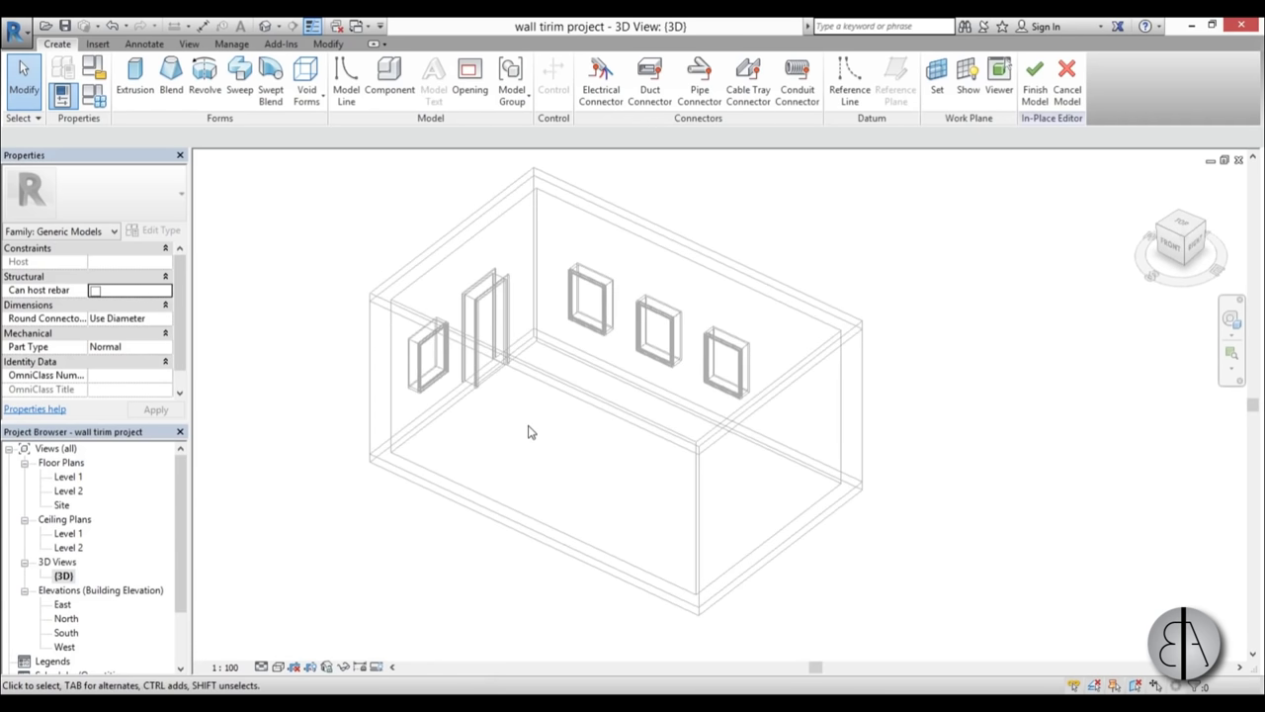
left_click(936, 75)
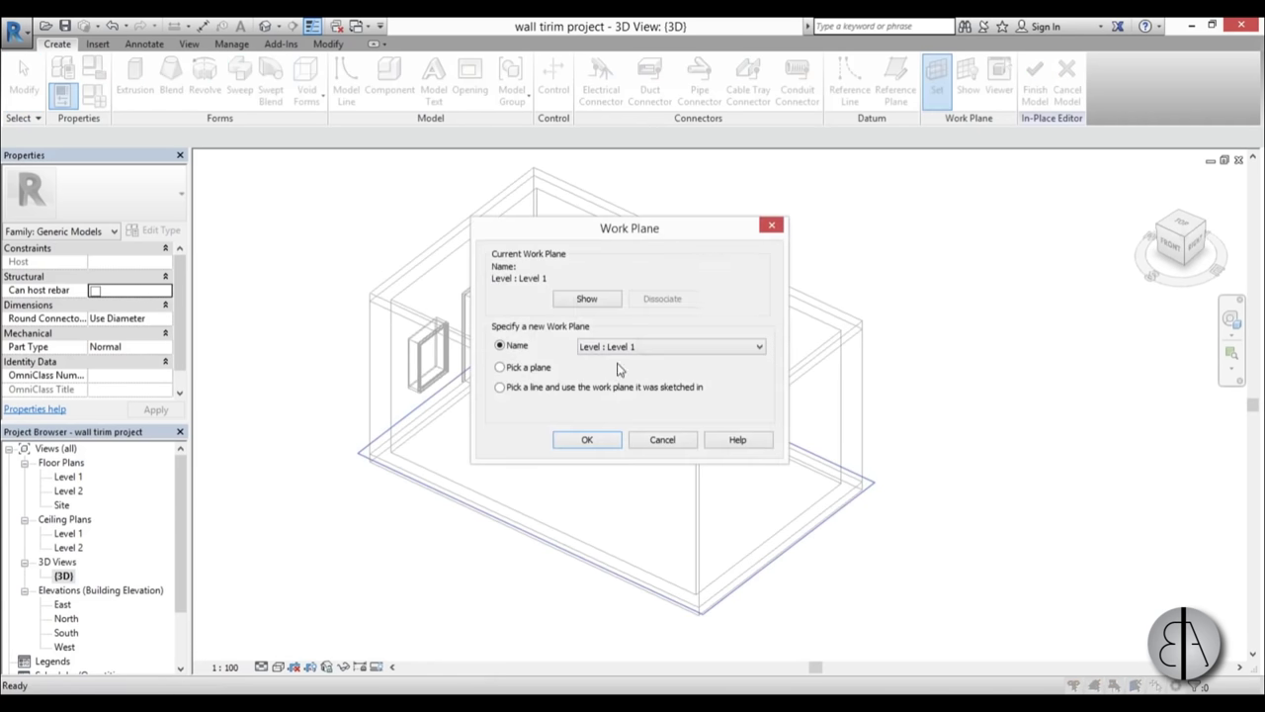
left_click(579, 440)
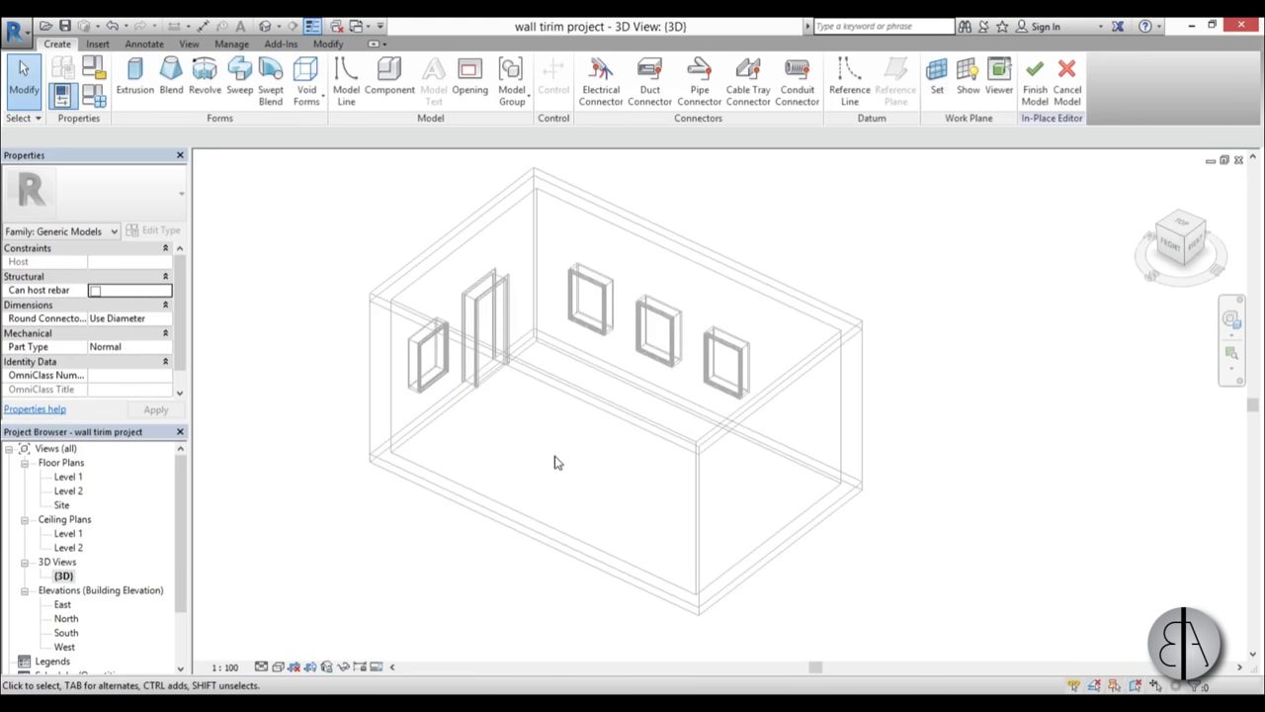
mouse_move(555, 462)
middle_mouse_down("shift")
mouse_move(517, 384)
mouse_move(579, 405)
mouse_move(546, 457)
middle_mouse_up("shift")
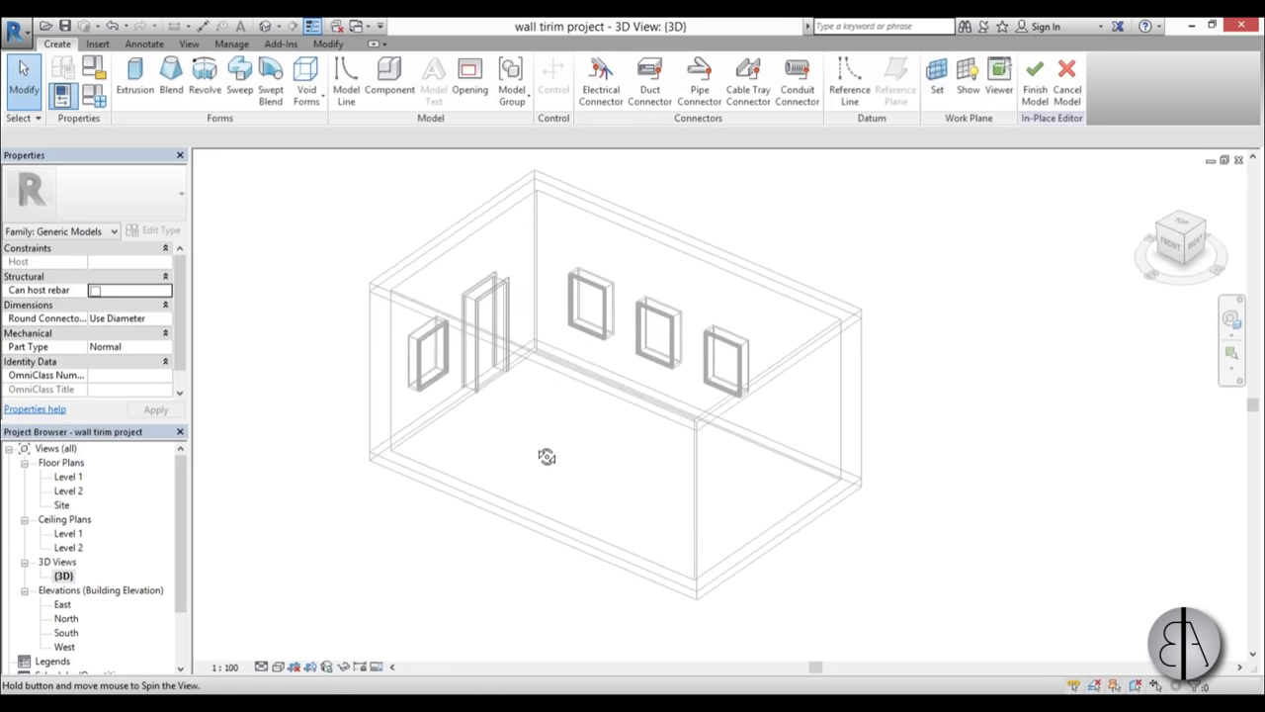
Start a Sweep with a sketched path and pick the inner bottom edge of the windowless long wall as its first line
left_click(242, 97)
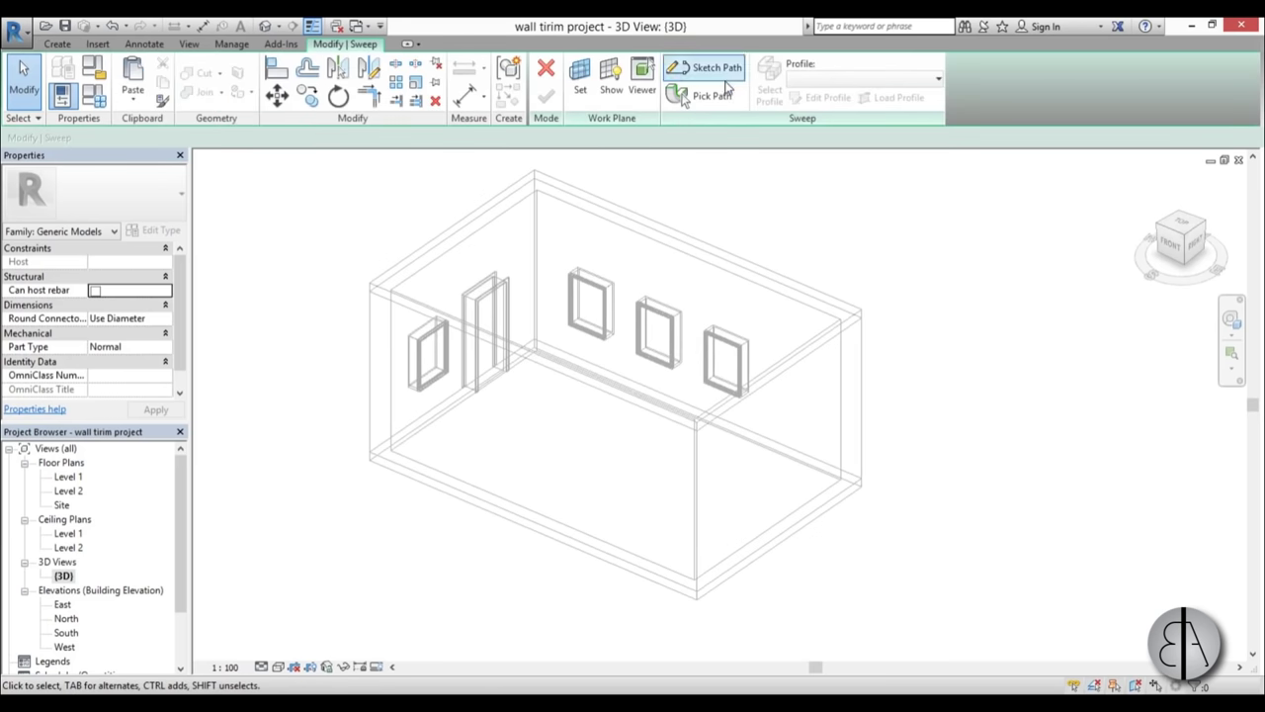
left_click(716, 71)
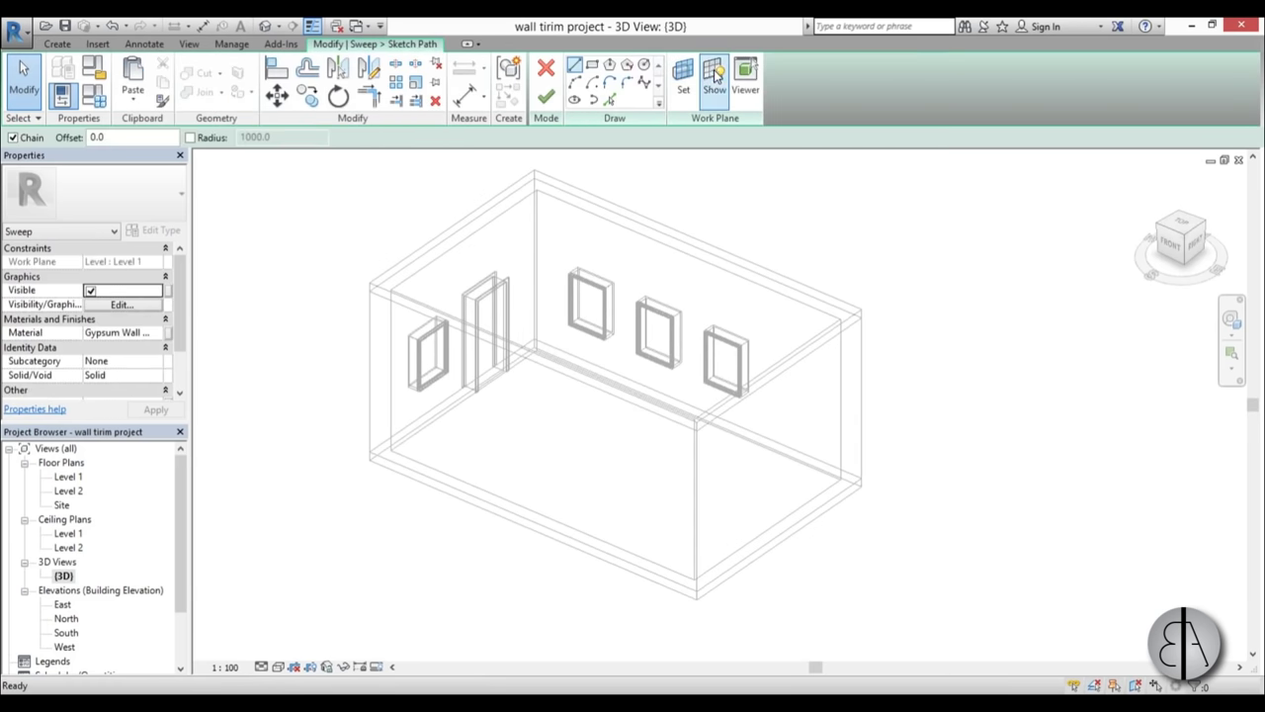
left_click(611, 102)
middle_click_drag(666, 451, 504, 458, "shift")
scroll(332, 434, "up", 2)
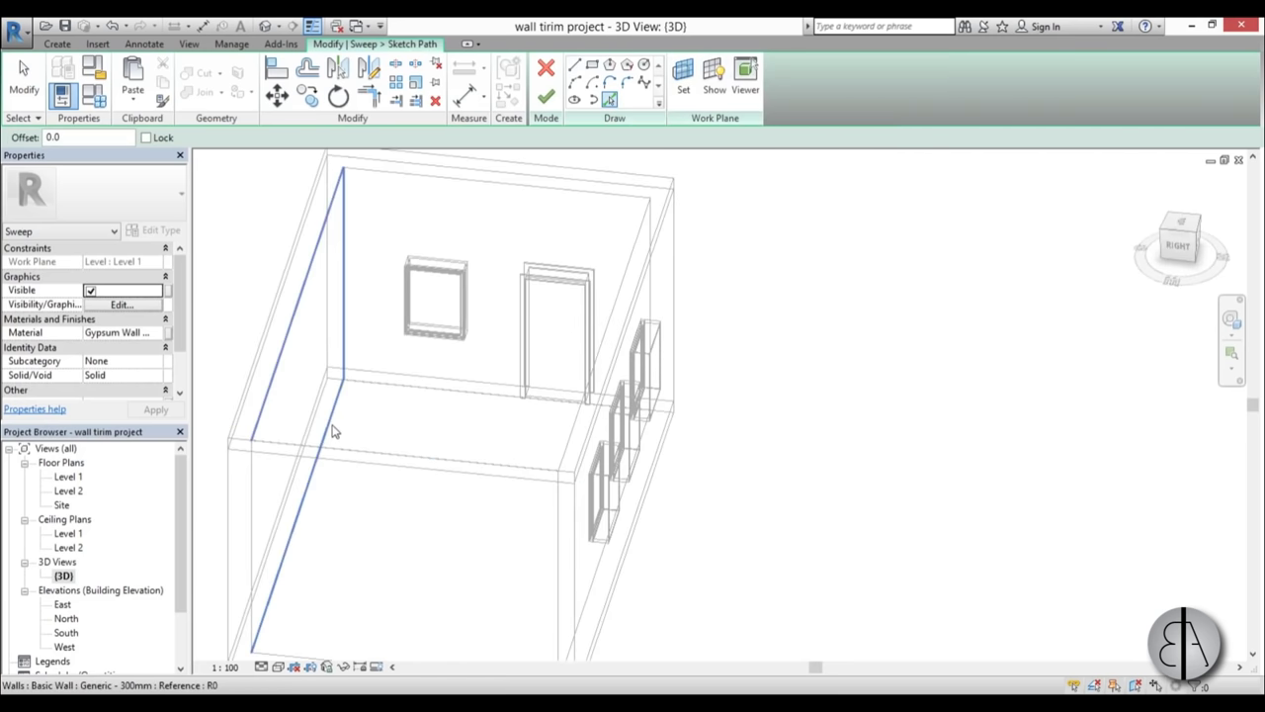
left_click(333, 432)
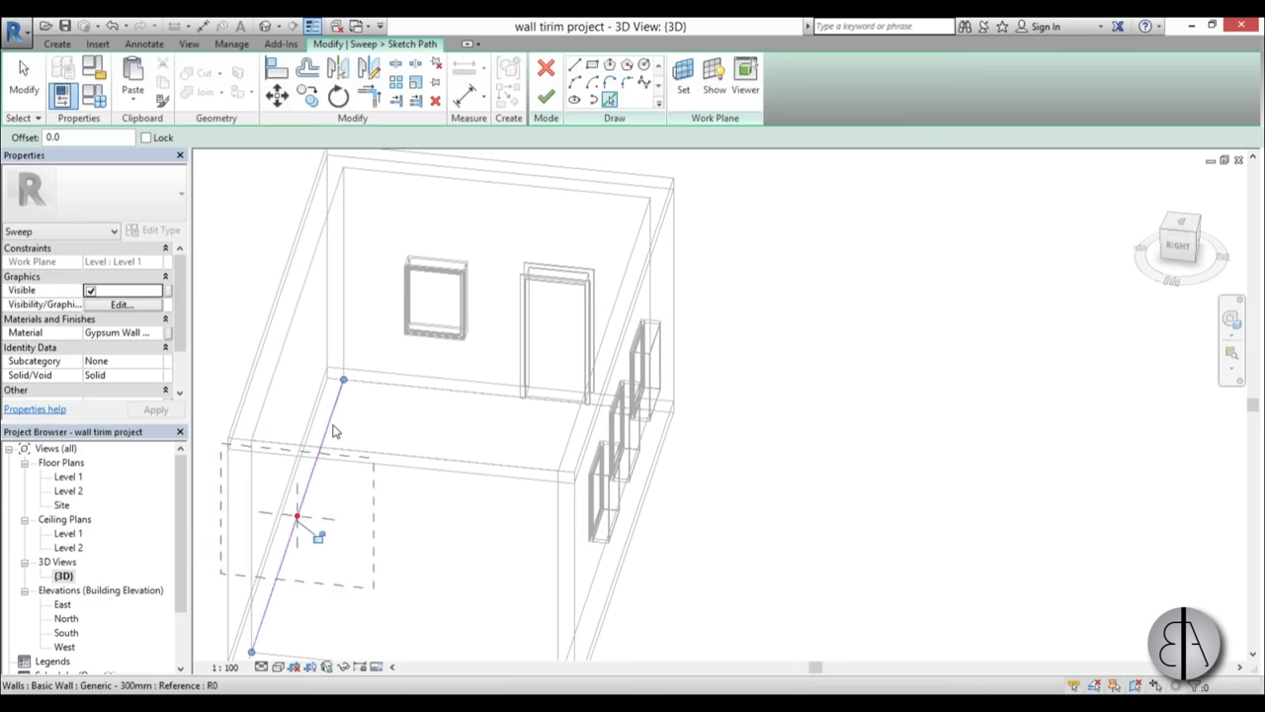
middle_click_drag(333, 431, 418, 508, "shift")
left_click(344, 498)
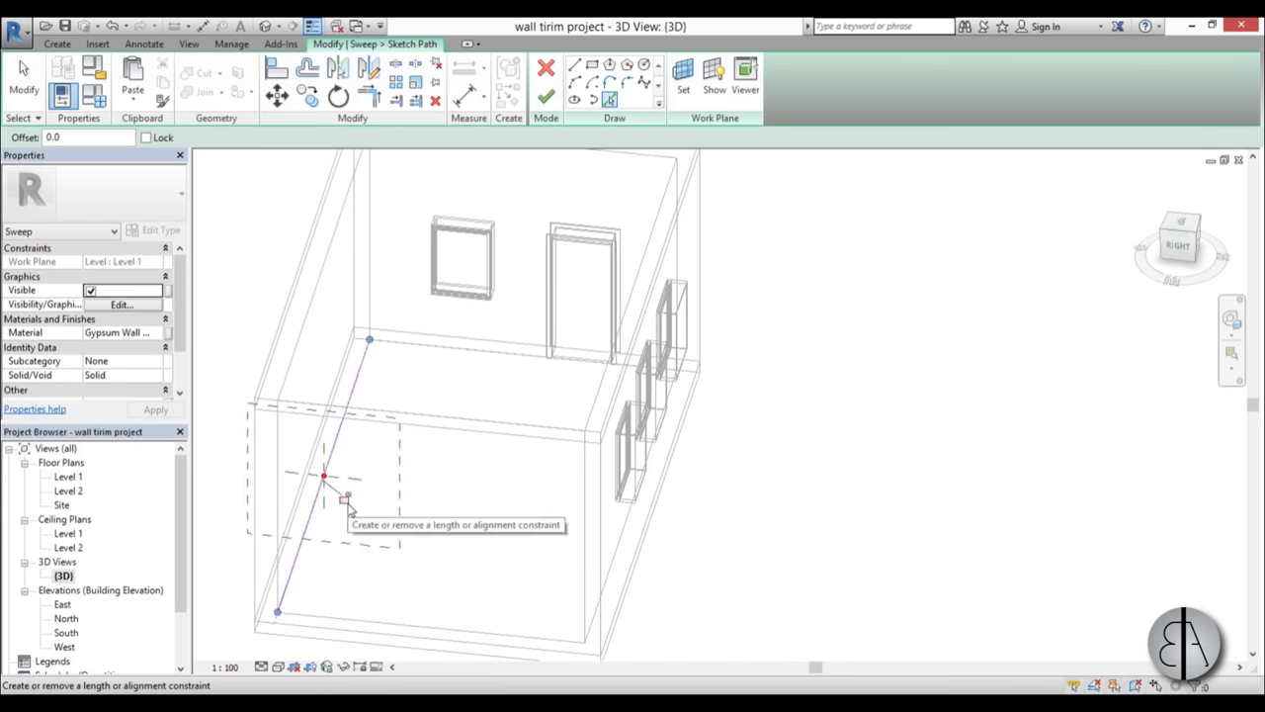
Pick the inner bottom edges of the two short walls and the long windowed wall to close the path loop
left_click(432, 348)
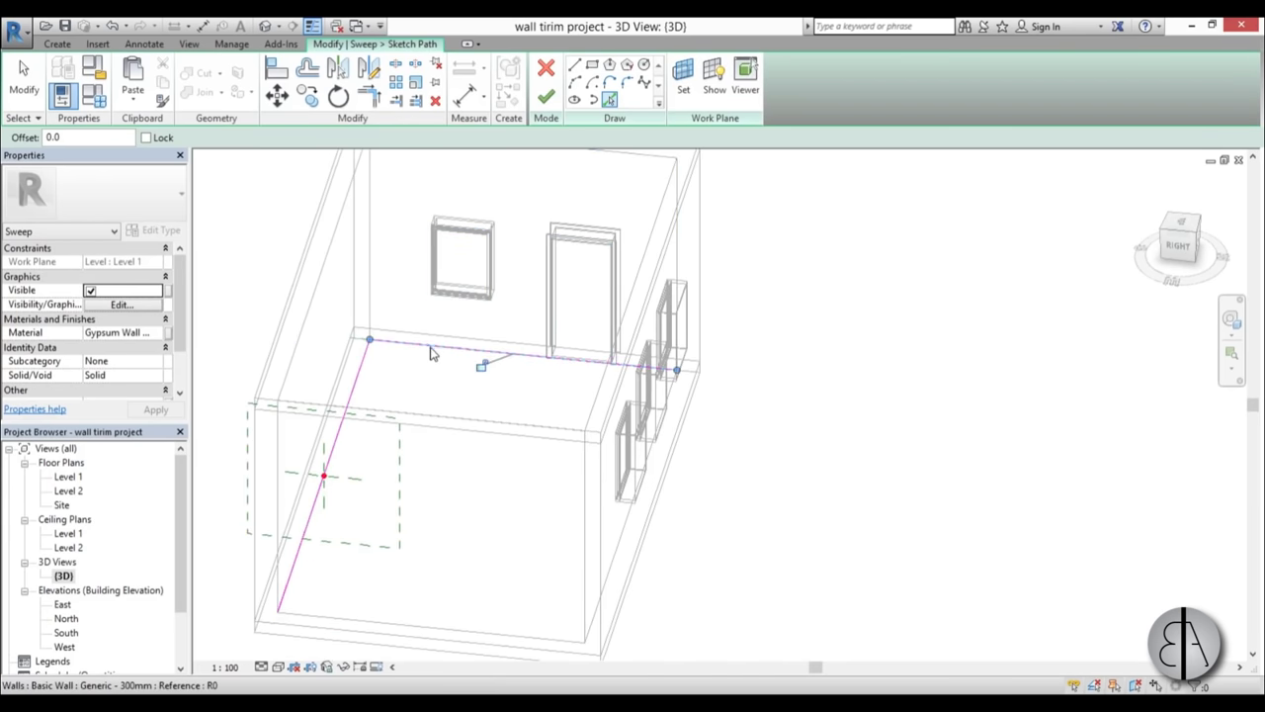
left_click(454, 634)
middle_click_drag(573, 565, 658, 560, "shift")
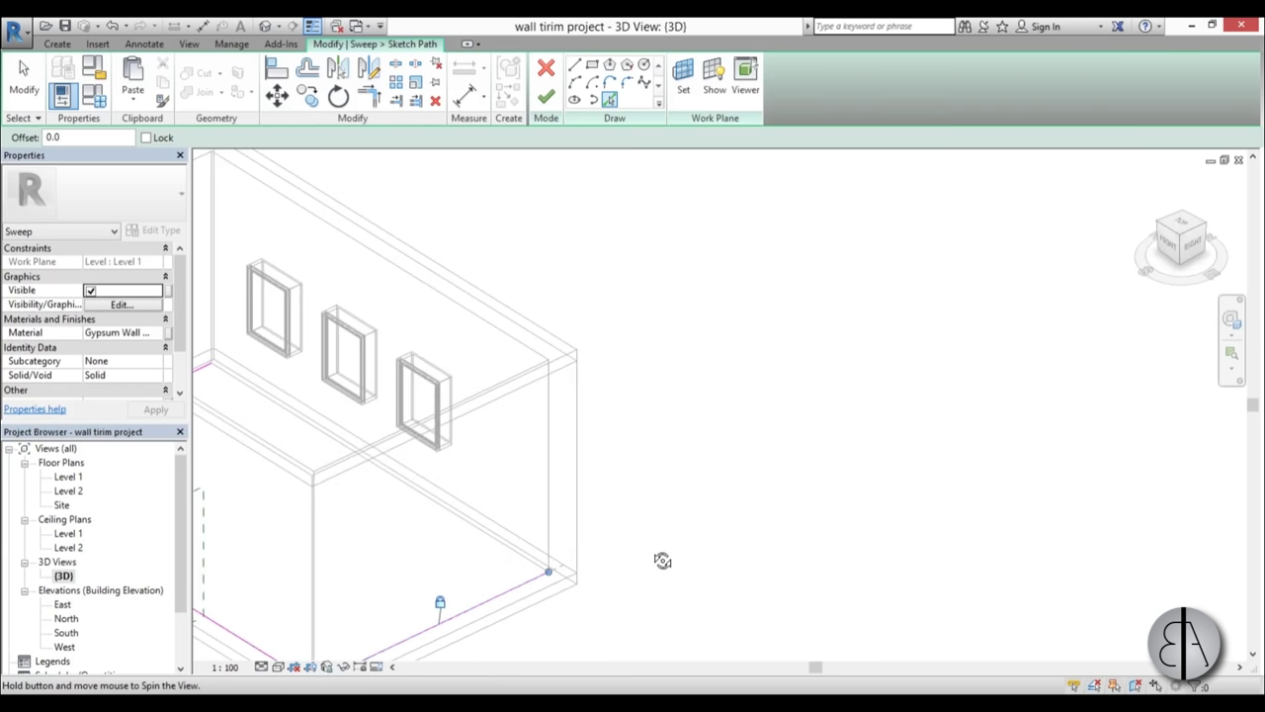
left_click(456, 538)
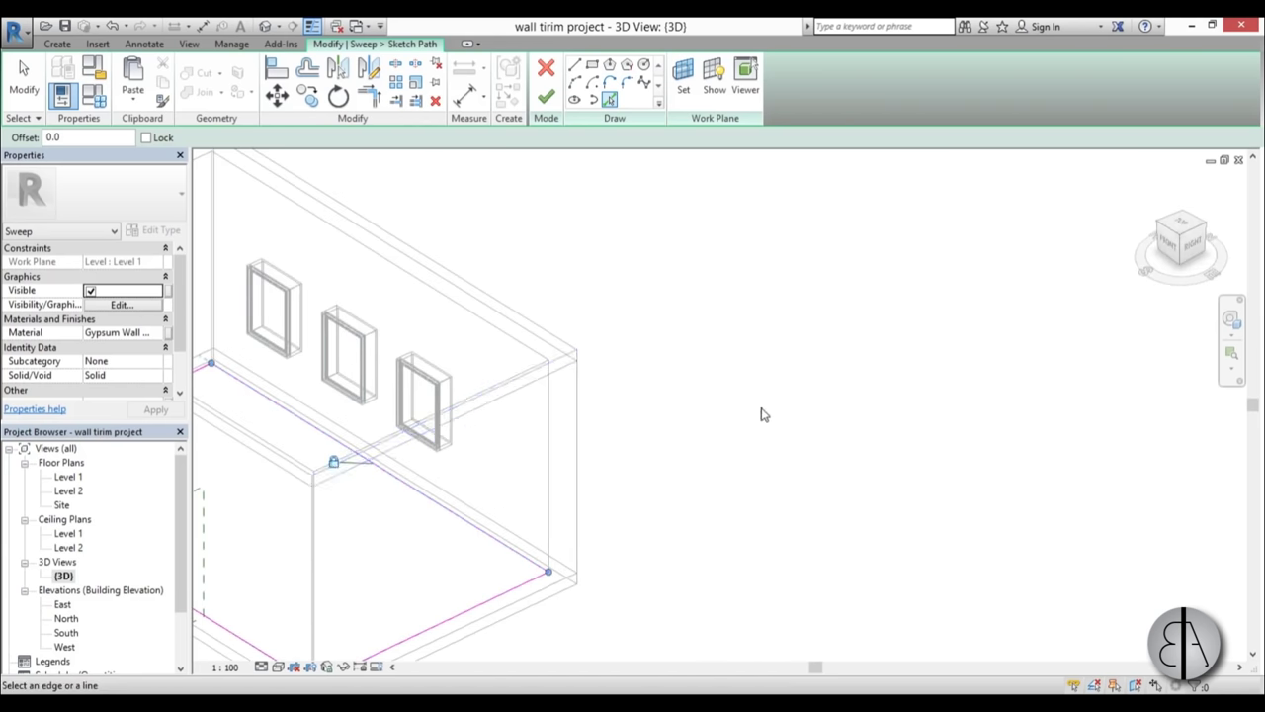
Split the path line along the door wall at a point inside the door opening with Split Element
scroll(761, 415, "down", 5)
scroll(471, 417, "up", 8)
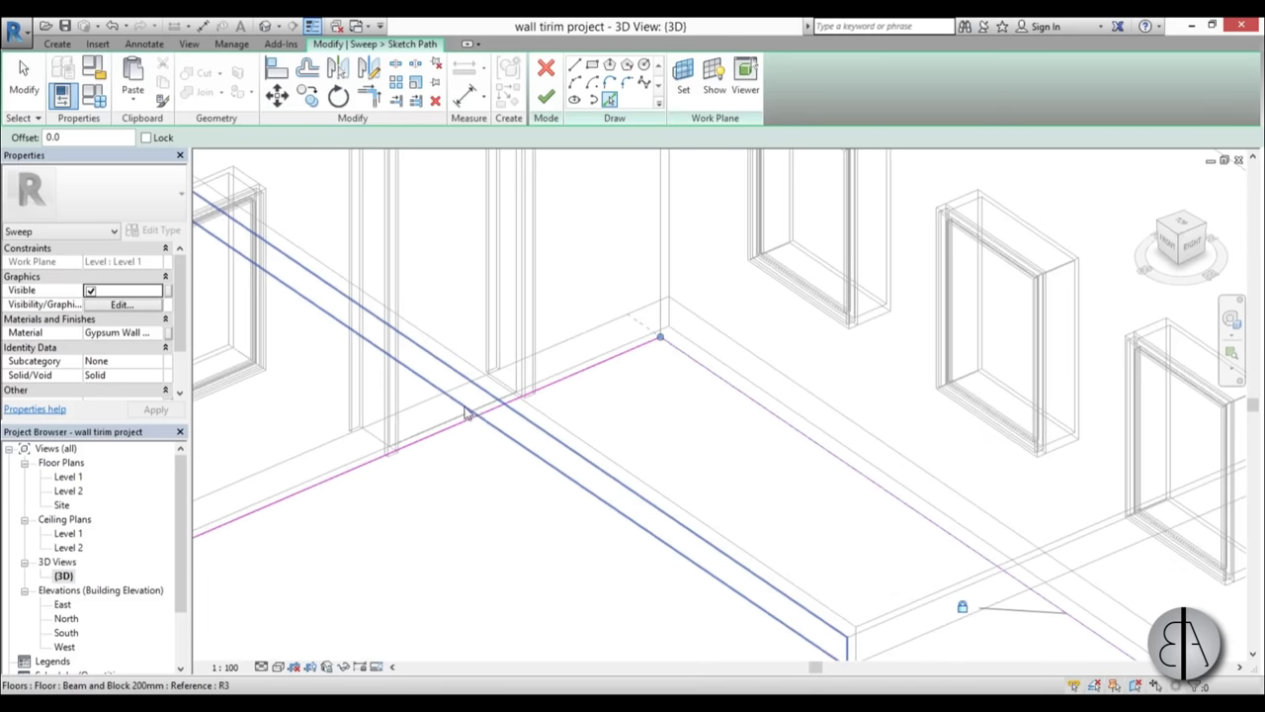
scroll(467, 413, "up", 5)
middle_click_drag(458, 477, 615, 424, "shift")
scroll(569, 415, "down", 5)
scroll(534, 436, "up", 1)
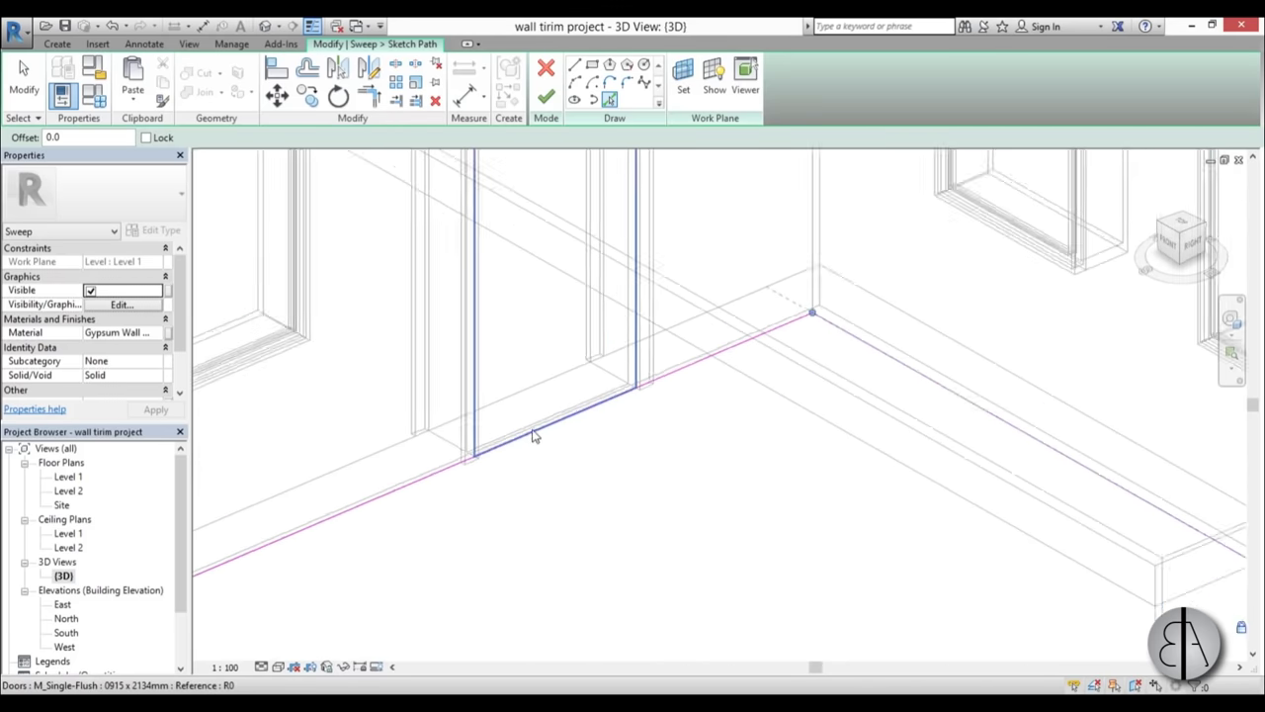
scroll(536, 432, "up", 1)
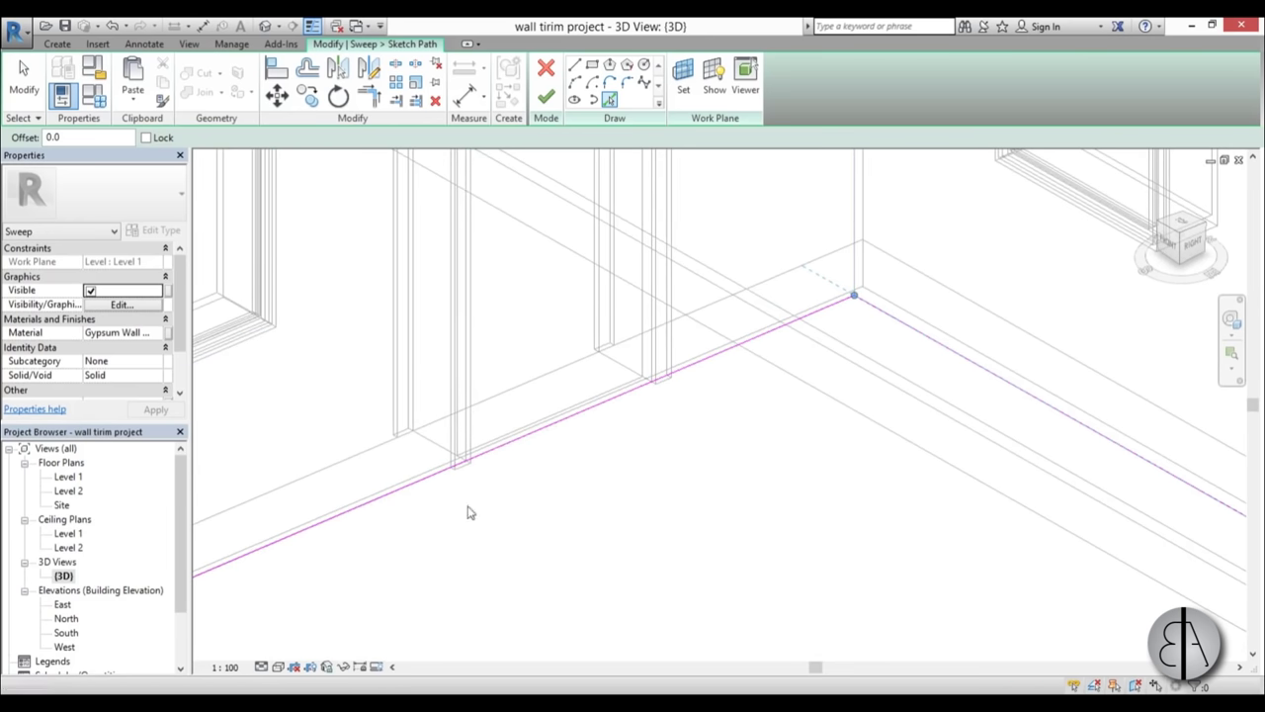
key("s")
key("l")
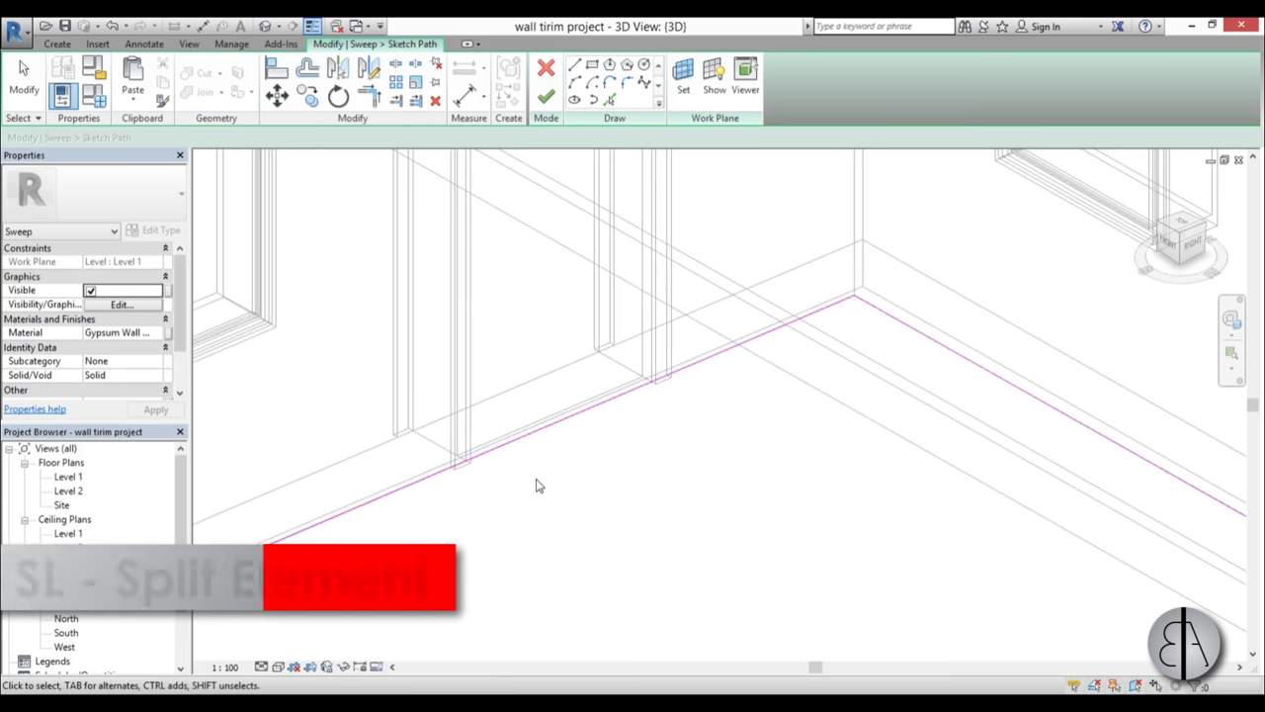
left_click(570, 416)
key("Escape")
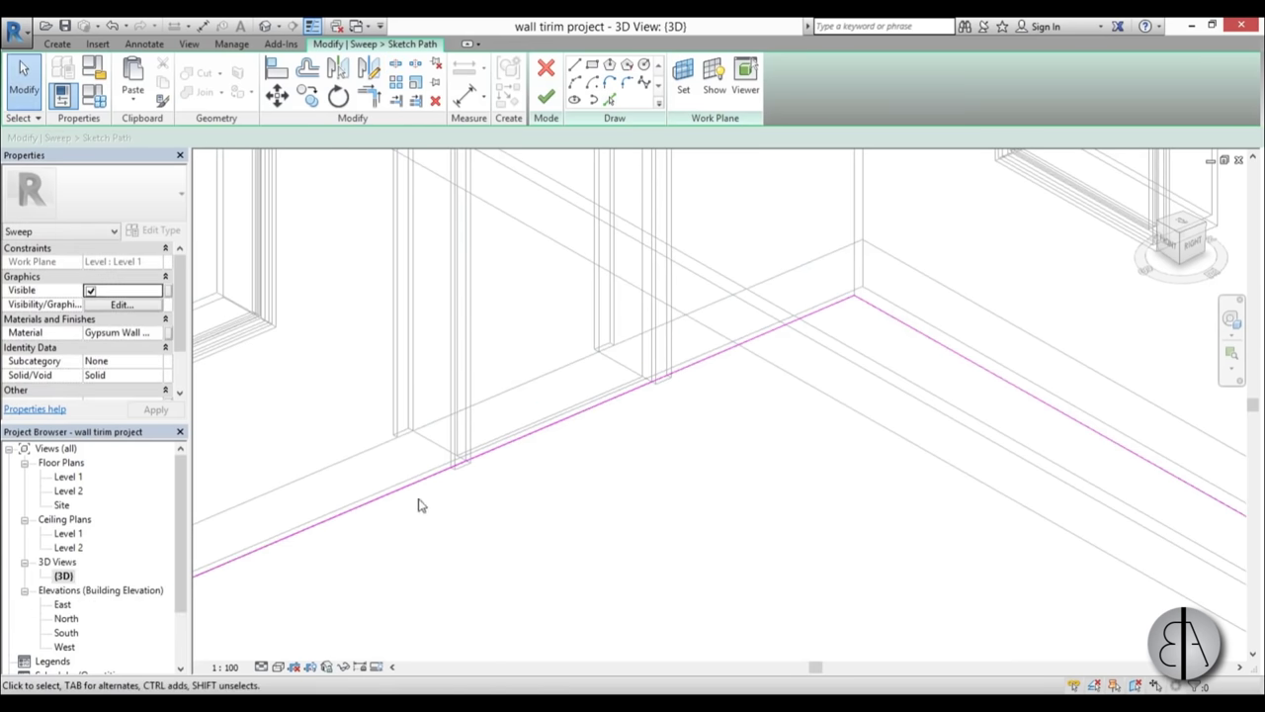
Pull the two split line ends back to near each side of the door opening, leaving a gap in the path
left_click(510, 444)
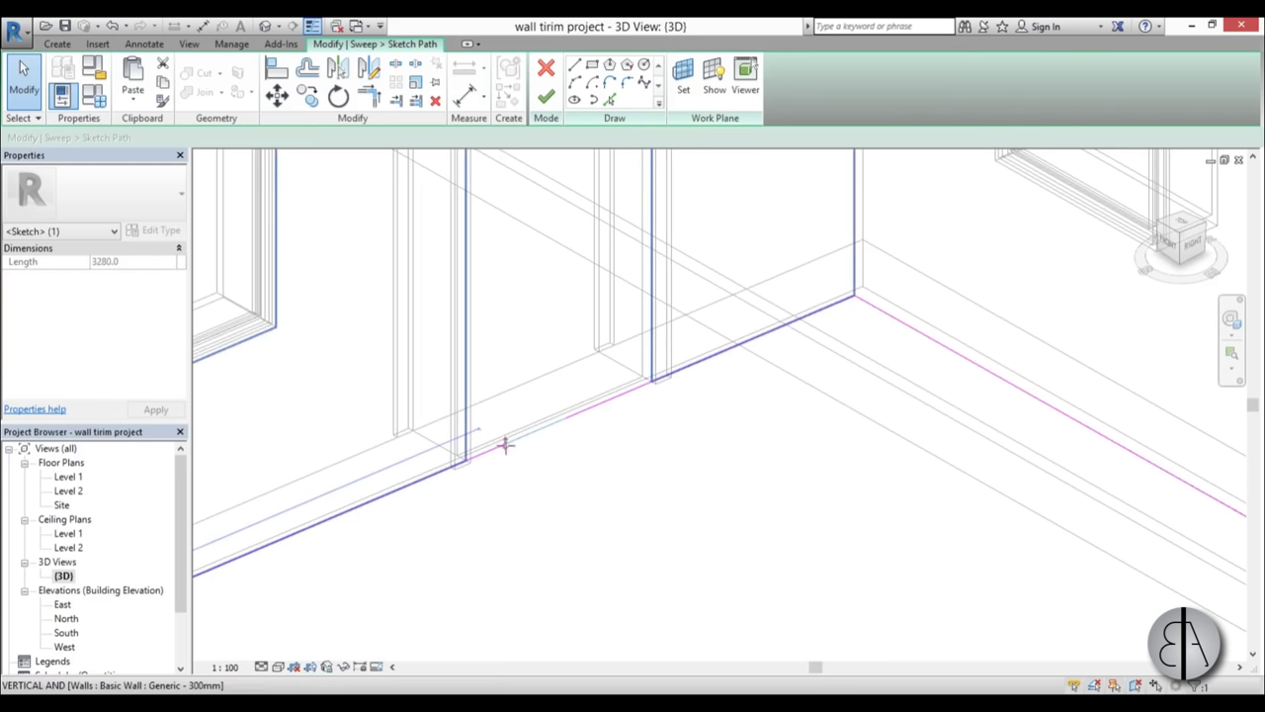
left_click_drag(505, 445, 478, 454)
left_click(581, 411)
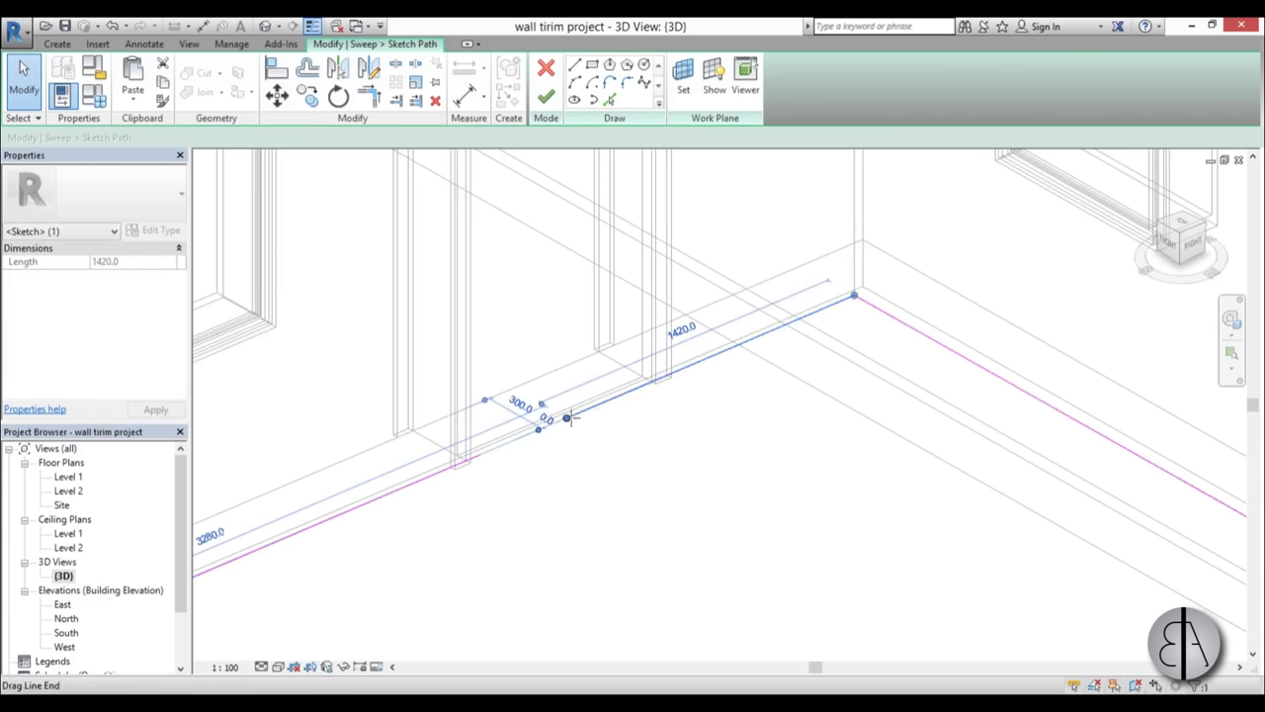
left_click_drag(567, 418, 635, 387)
left_click(622, 438)
scroll(500, 450, "up", 2)
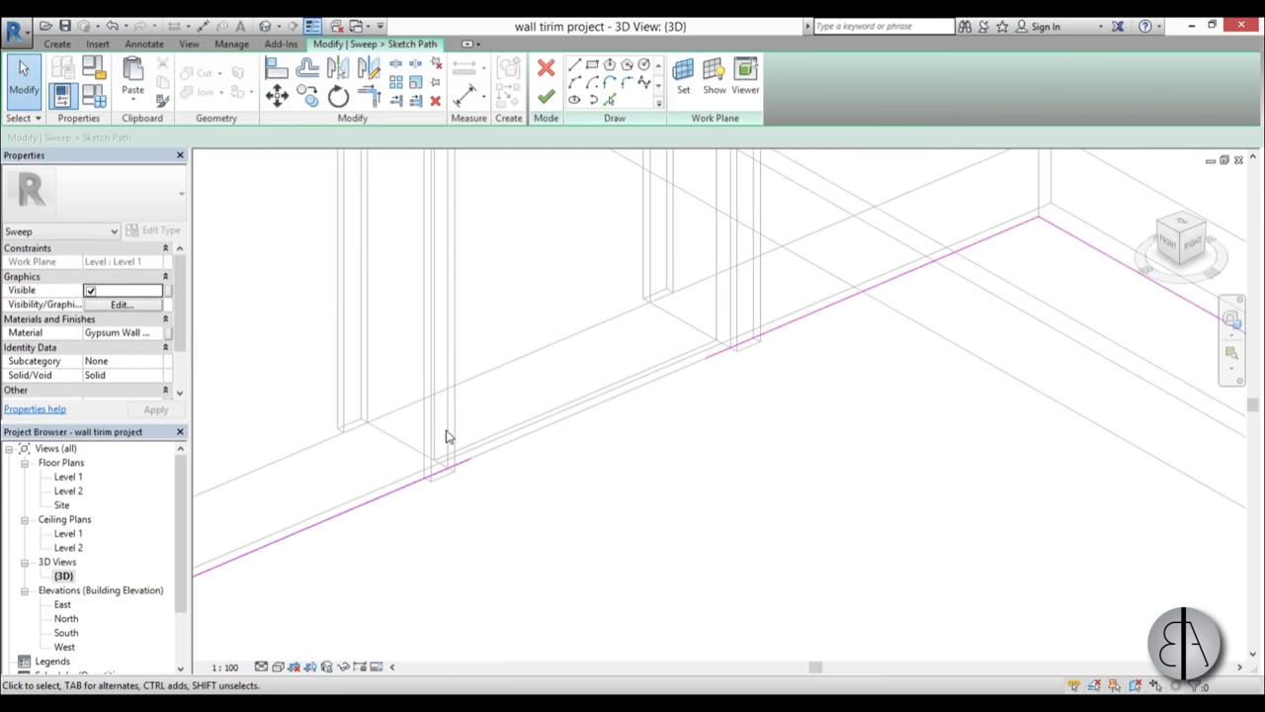
Align the path end on the single-window side of the door with the outer side of the door frame
scroll(425, 476, "up", 3)
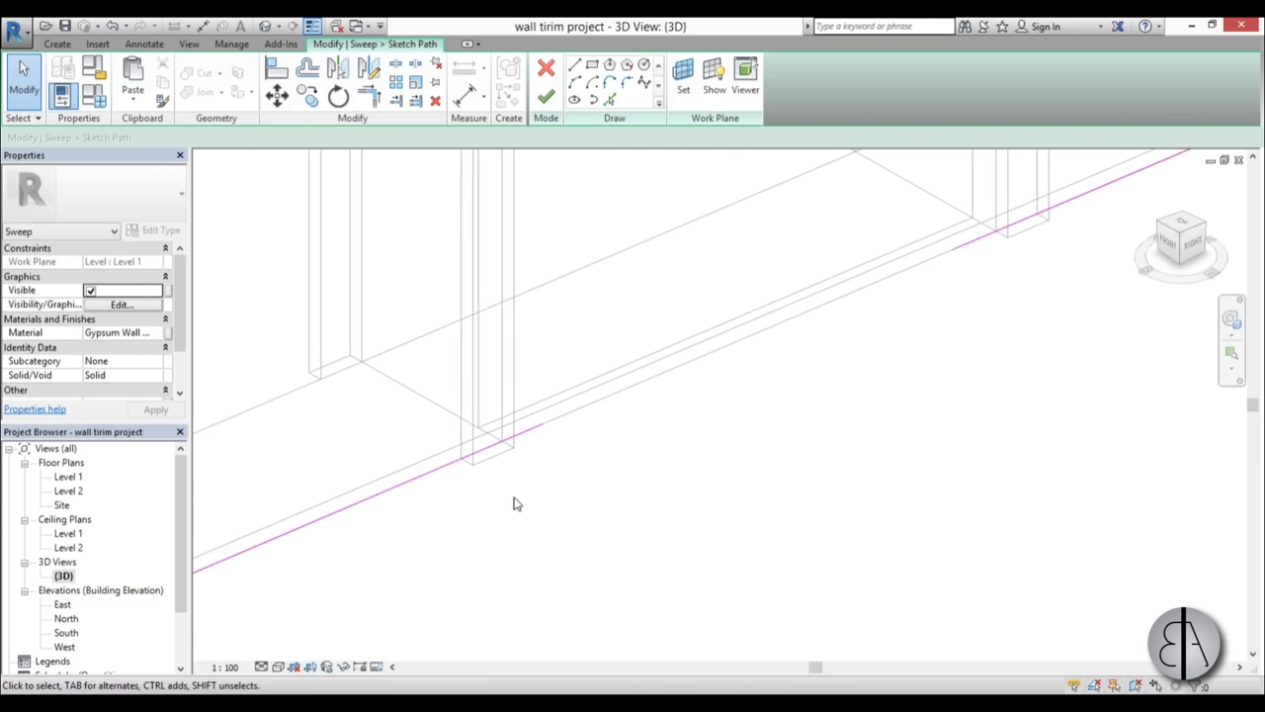
key("a")
key("l")
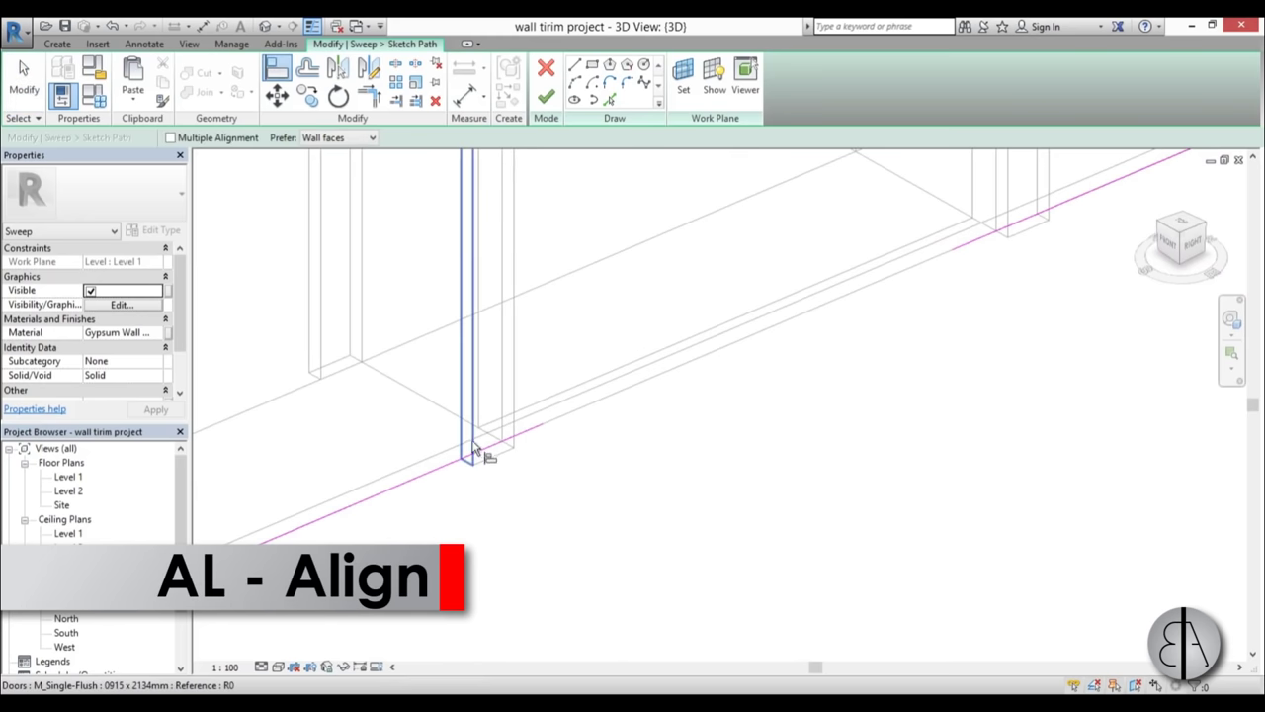
scroll(470, 462, "down", 3)
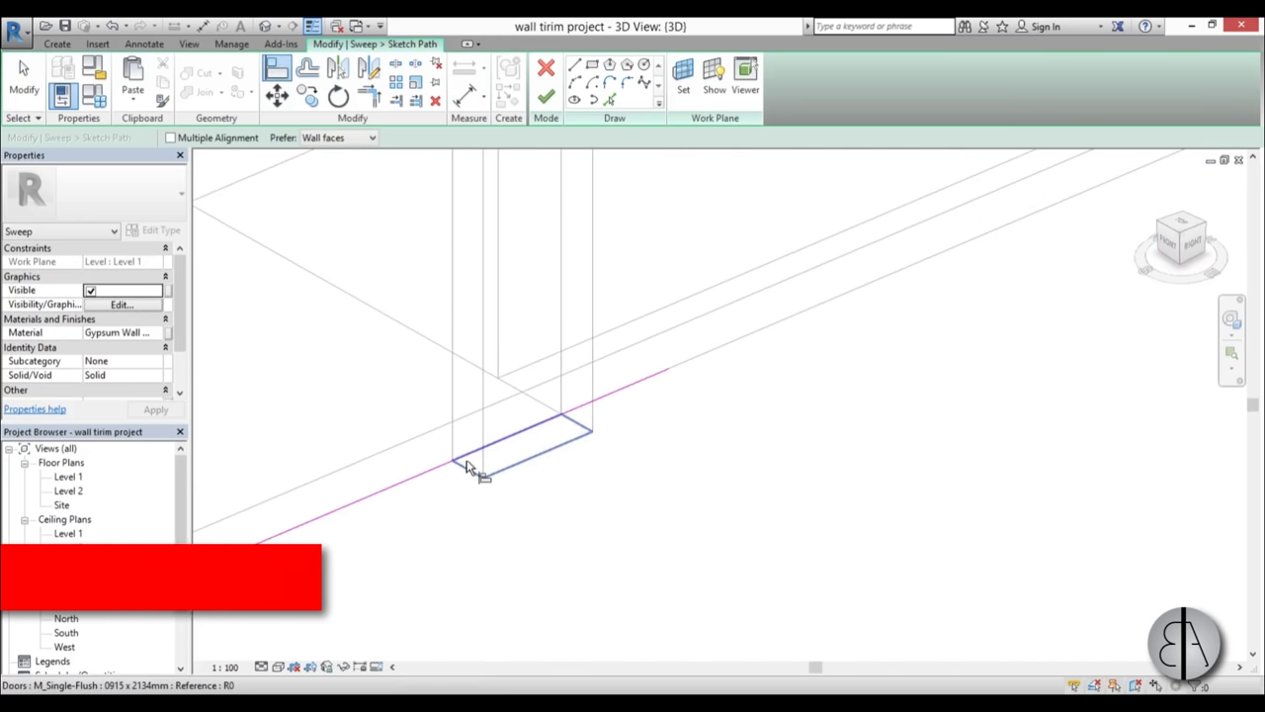
scroll(472, 468, "up", 4)
left_click(465, 466)
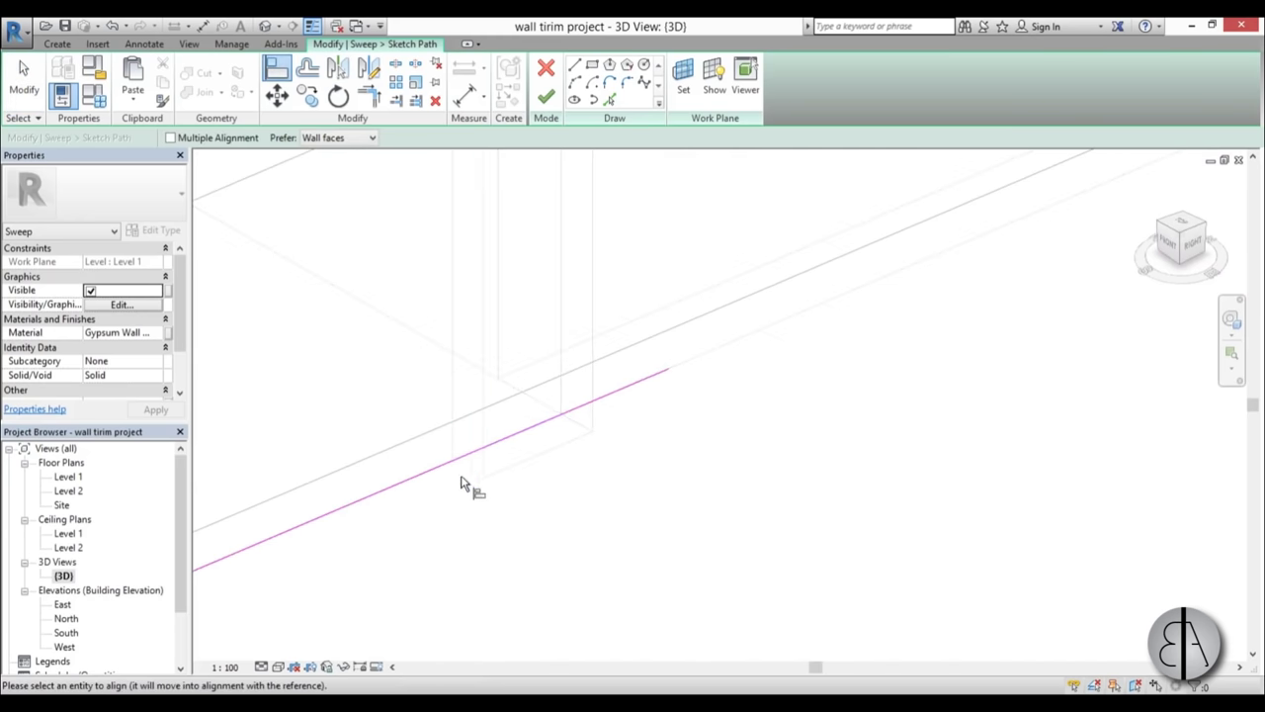
left_click(669, 369)
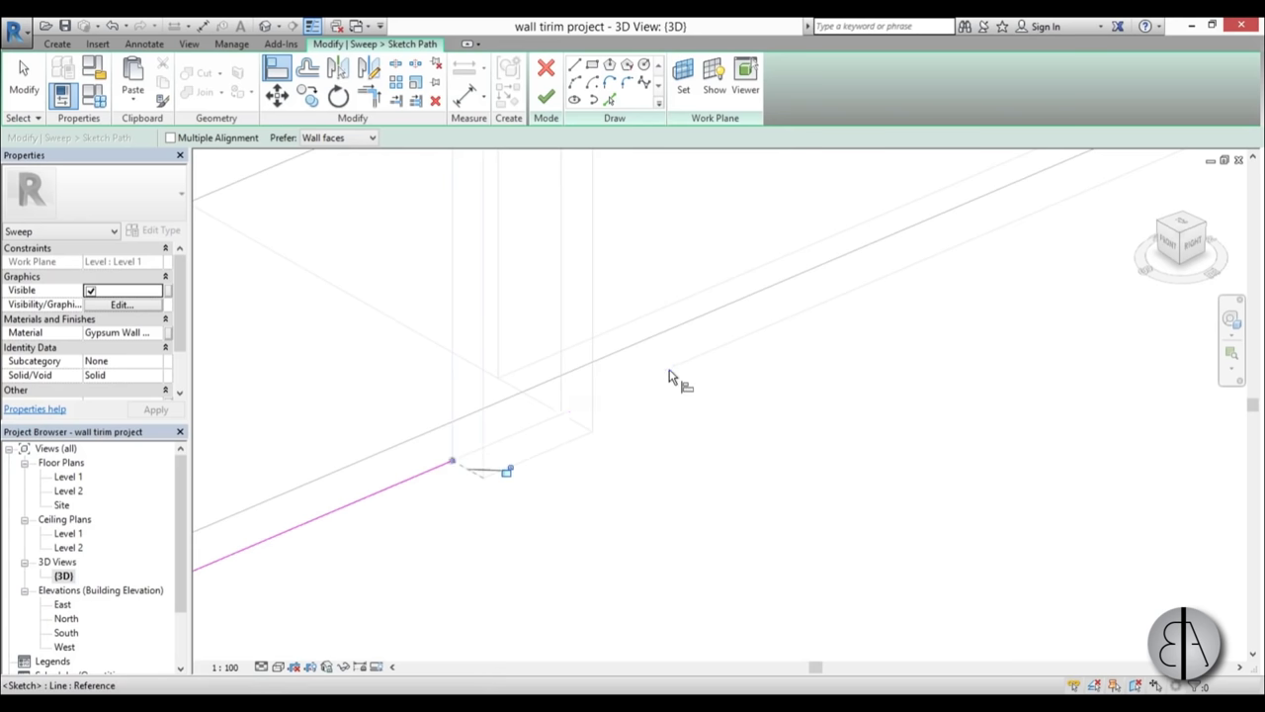
Align the other path end, toward the room corner, with the outer side of the opposite door frame
scroll(395, 522, "down", 3)
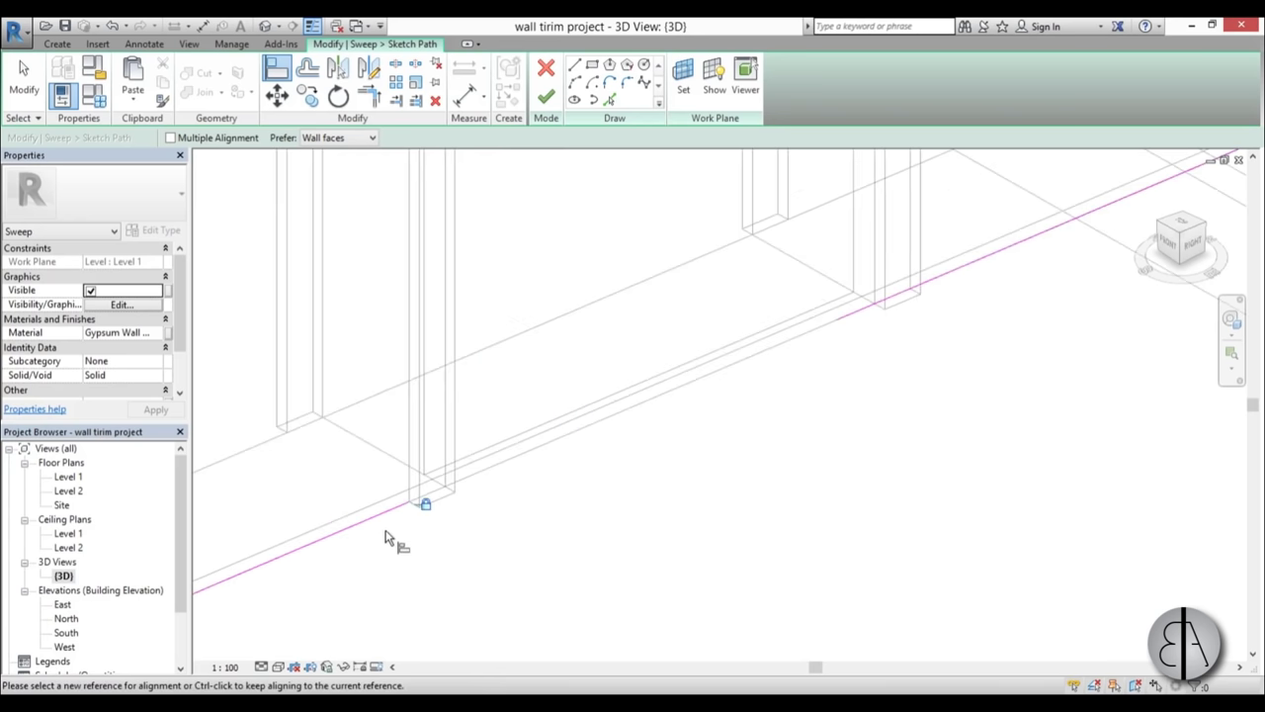
scroll(527, 532, "down", 2)
scroll(724, 420, "up", 6)
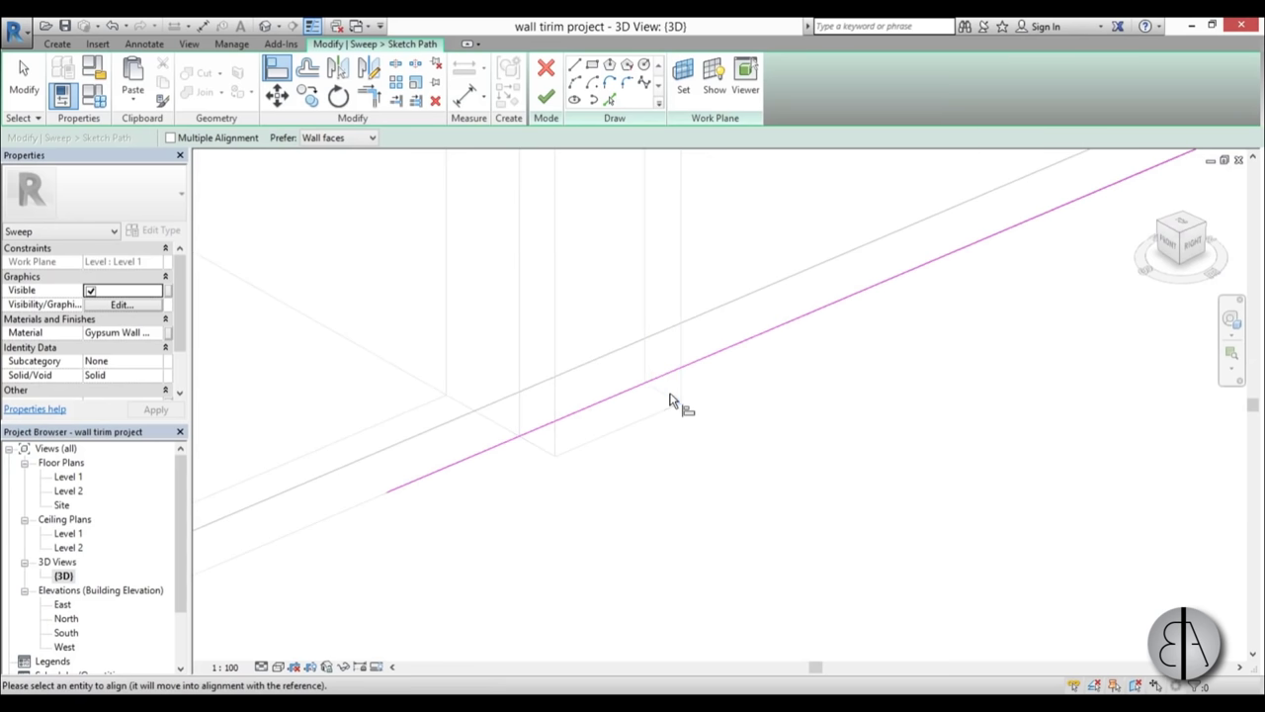
left_click(390, 497)
left_click(622, 392)
scroll(547, 297, "down", 7)
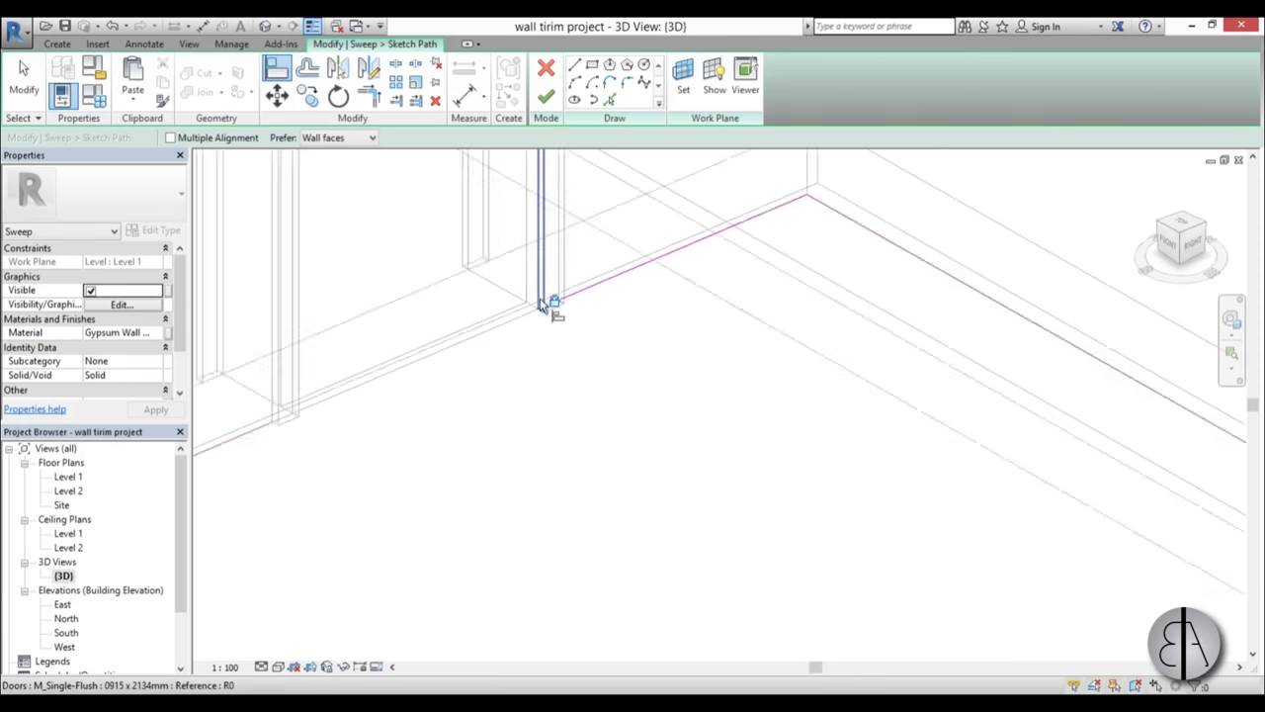
mouse_move(597, 464)
middle_mouse_down("shift")
mouse_move(624, 441)
mouse_move(587, 447)
middle_mouse_up("shift")
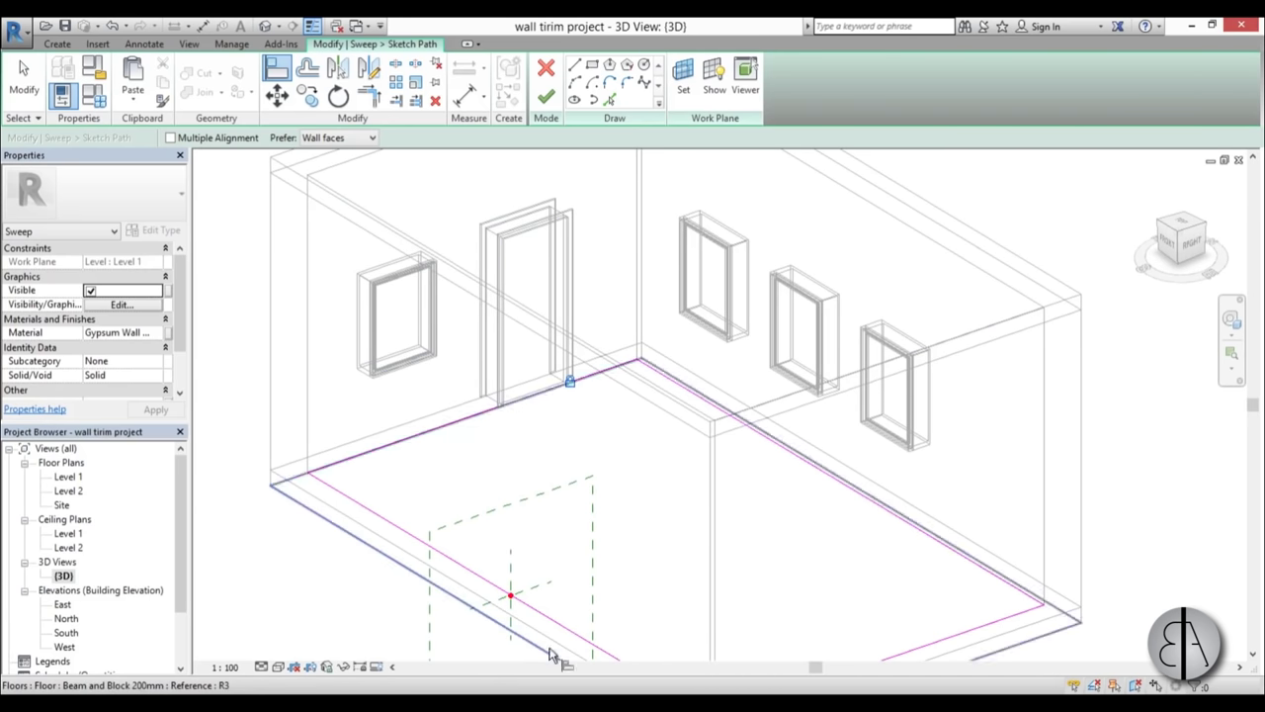
left_click(26, 89)
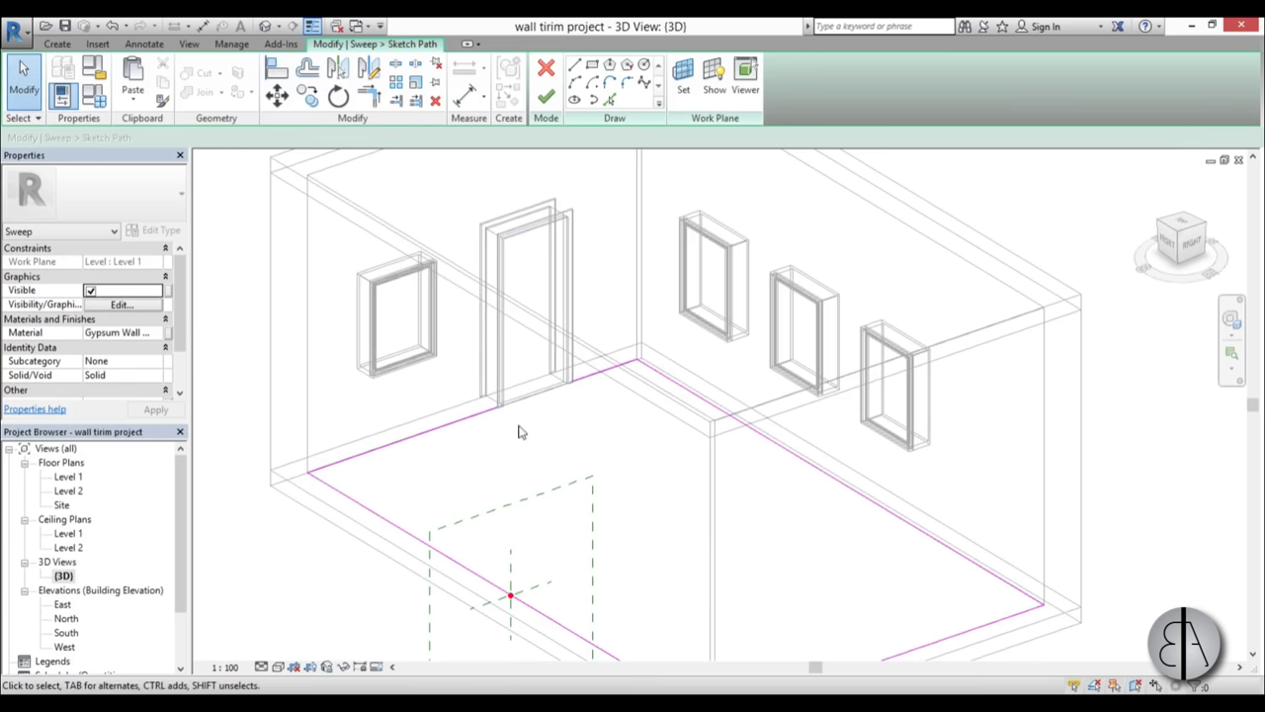
Finish the sweep path sketch and start editing the sweep's profile
mouse_move(517, 429)
middle_mouse_down("shift")
mouse_move(593, 472)
mouse_move(477, 563)
middle_mouse_up("shift")
left_click(546, 97)
middle_click_drag(598, 473, 584, 429)
left_click(832, 106)
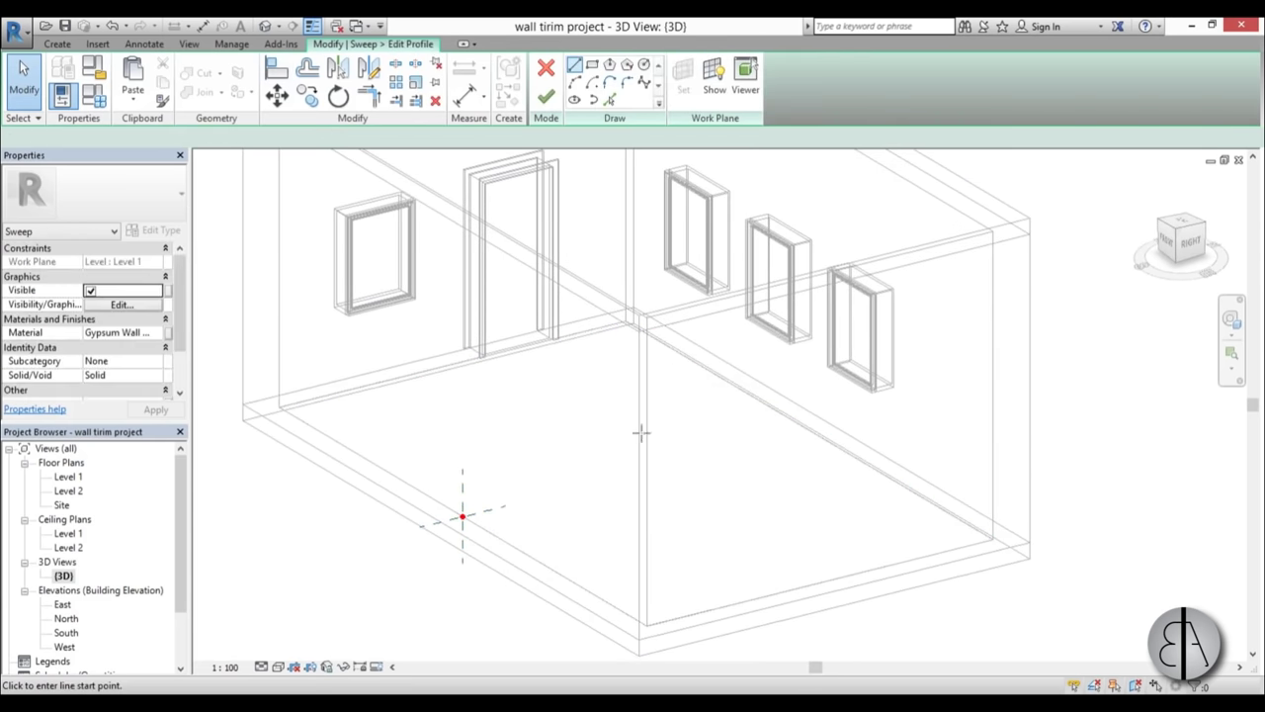
Draw a short vertical line up from the profile origin and a horizontal line about 40 mm long into the room
mouse_move(607, 550)
middle_mouse_down("shift")
mouse_move(544, 540)
mouse_move(441, 568)
mouse_move(762, 539)
mouse_move(643, 563)
middle_mouse_up("shift")
scroll(497, 358, "up", 5)
scroll(495, 356, "up", 8)
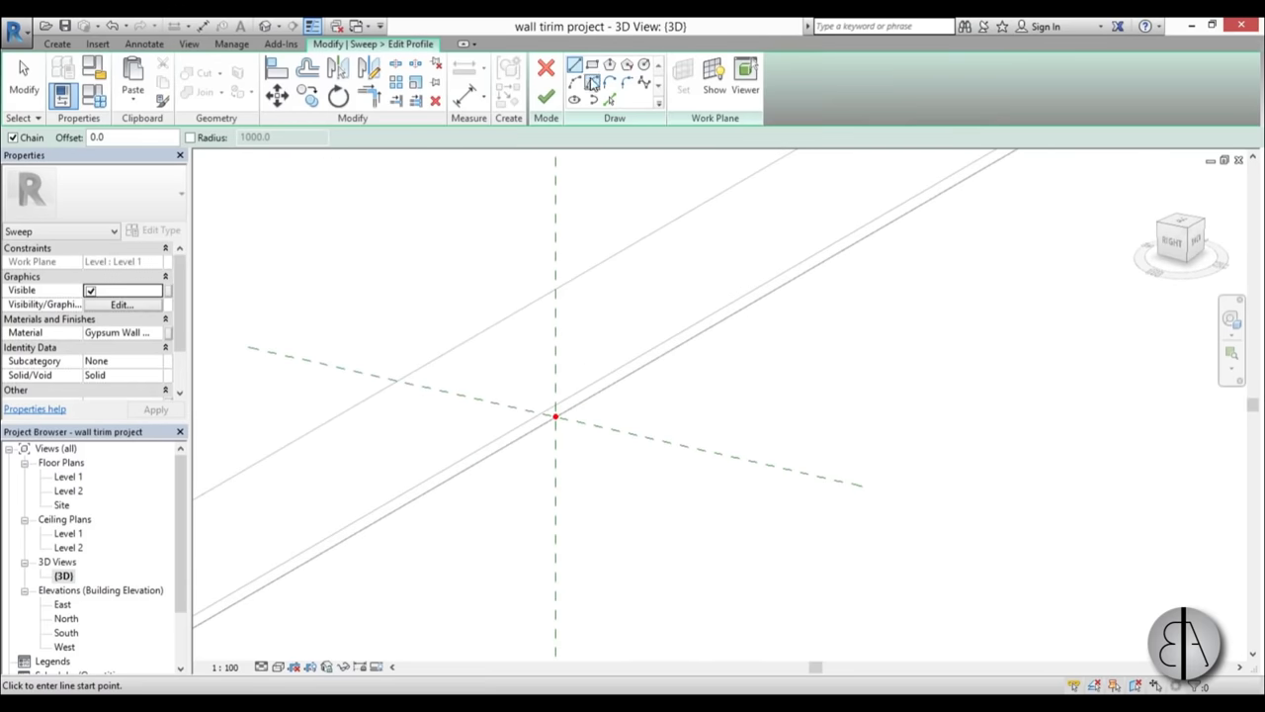
left_click(555, 416)
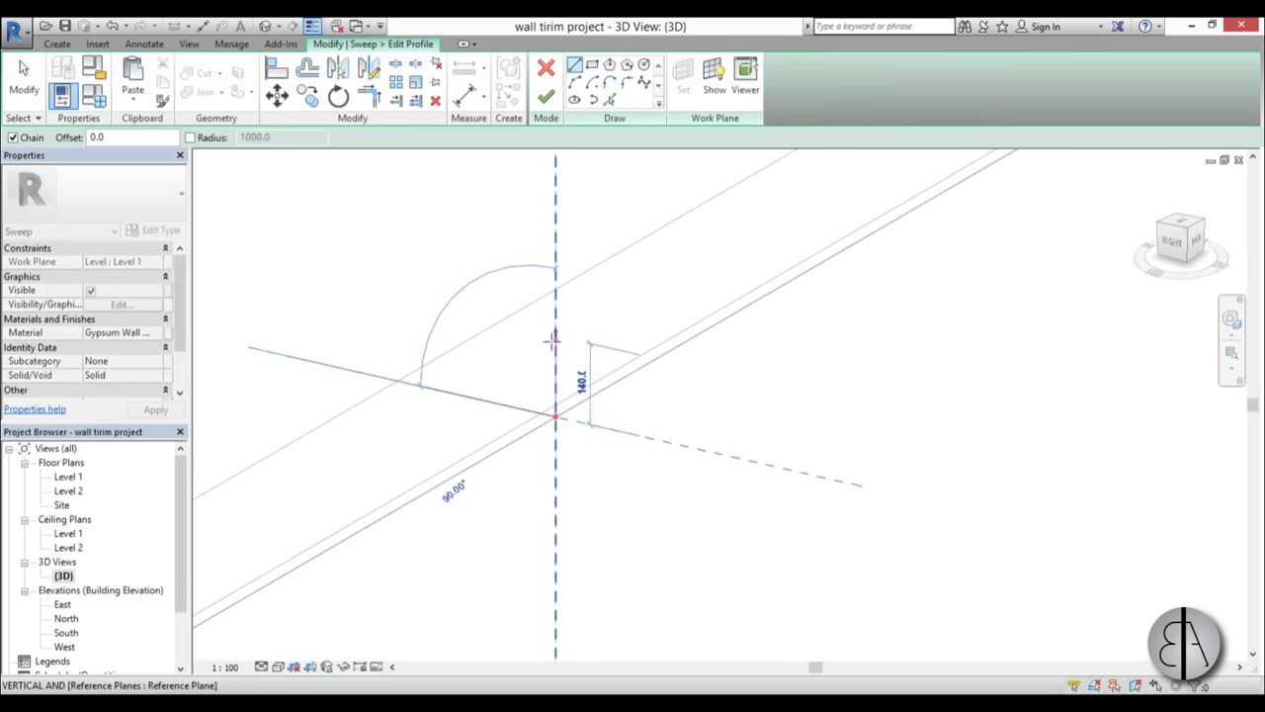
left_click(553, 376)
key("Escape")
scroll(555, 397, "up", 3)
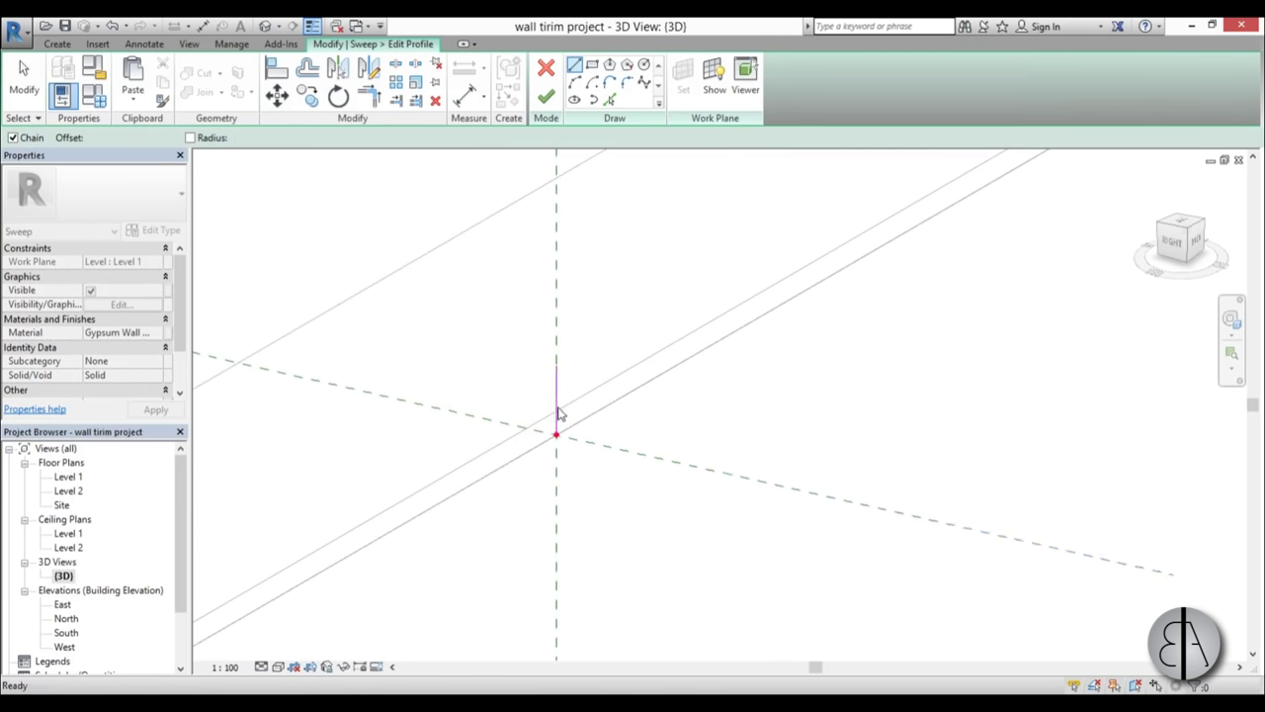
left_click(557, 433)
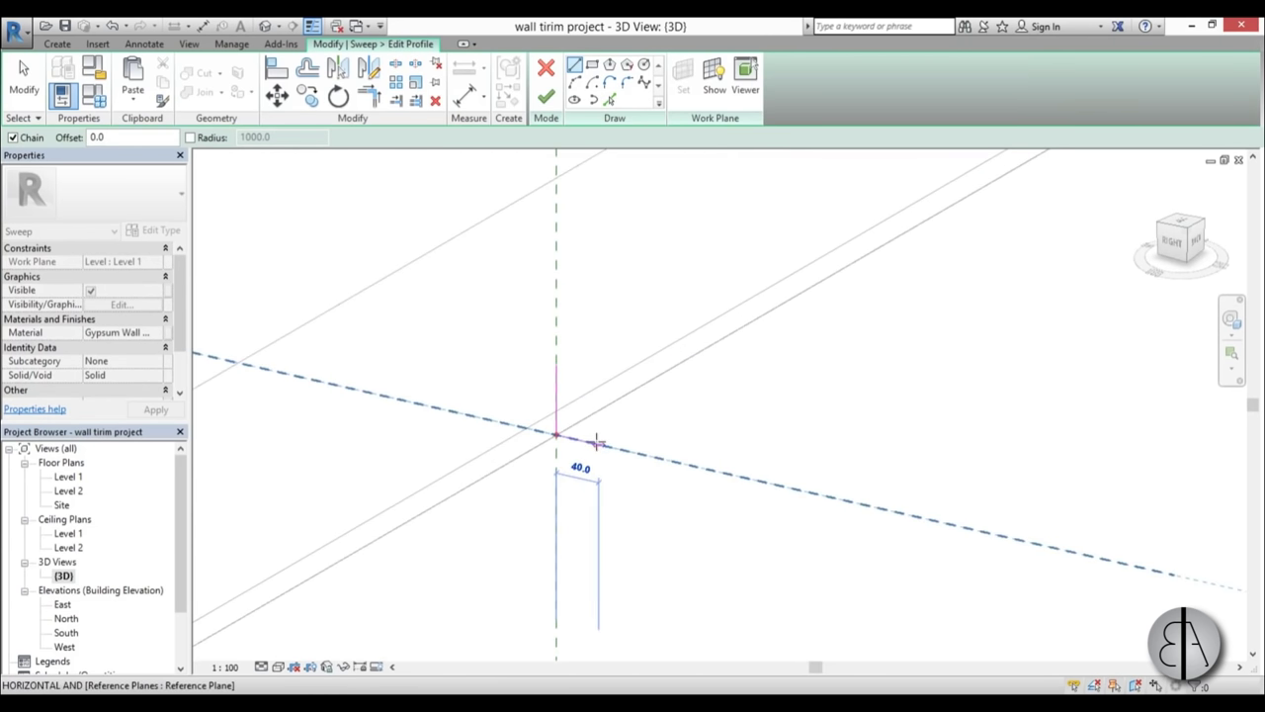
left_click(598, 443)
Draw a start-end-radius arc of about 8.4 mm radius curving up and inward from the bottom line's outer end
scroll(583, 429, "up", 3)
left_click(628, 87)
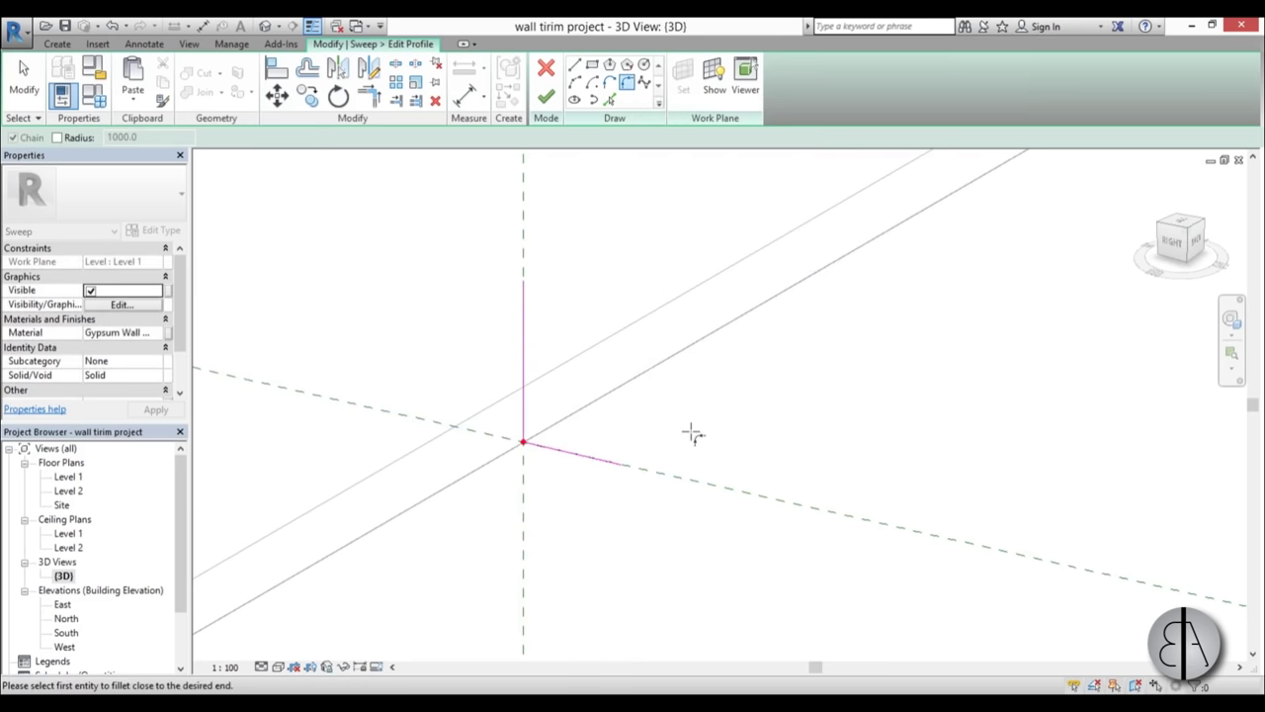
scroll(642, 468, "up", 3)
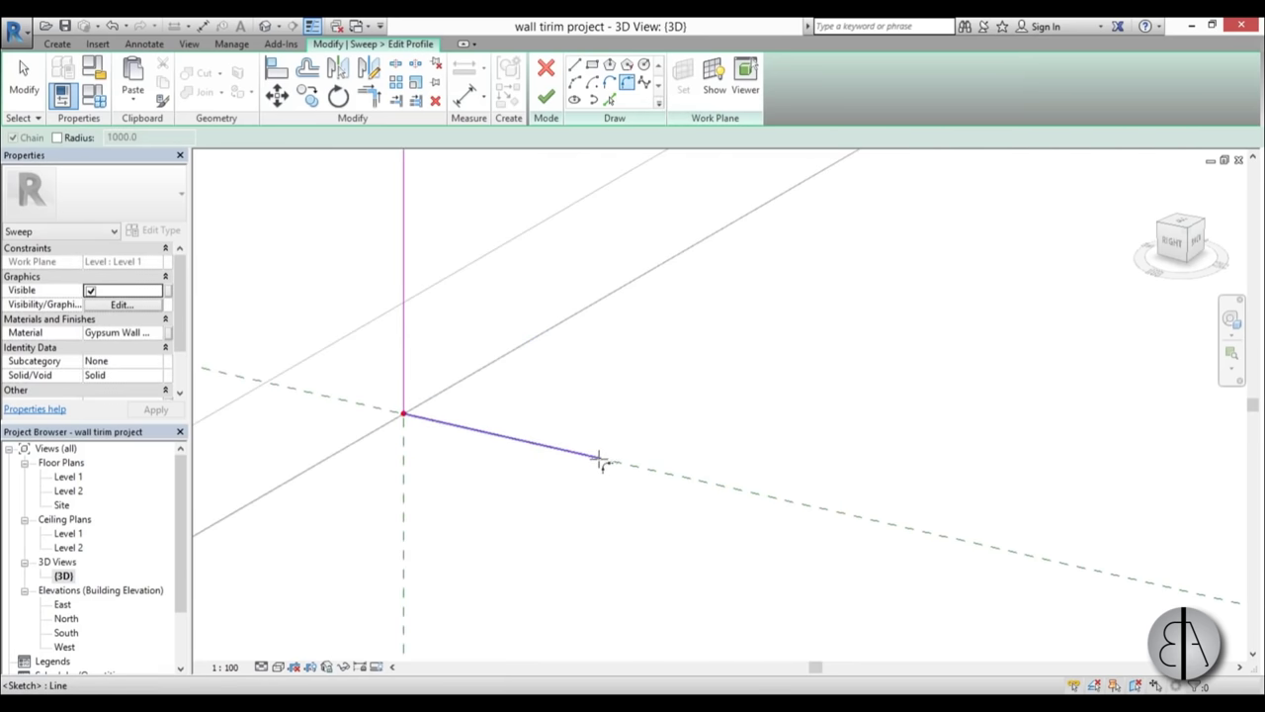
left_click(574, 83)
left_click(600, 458)
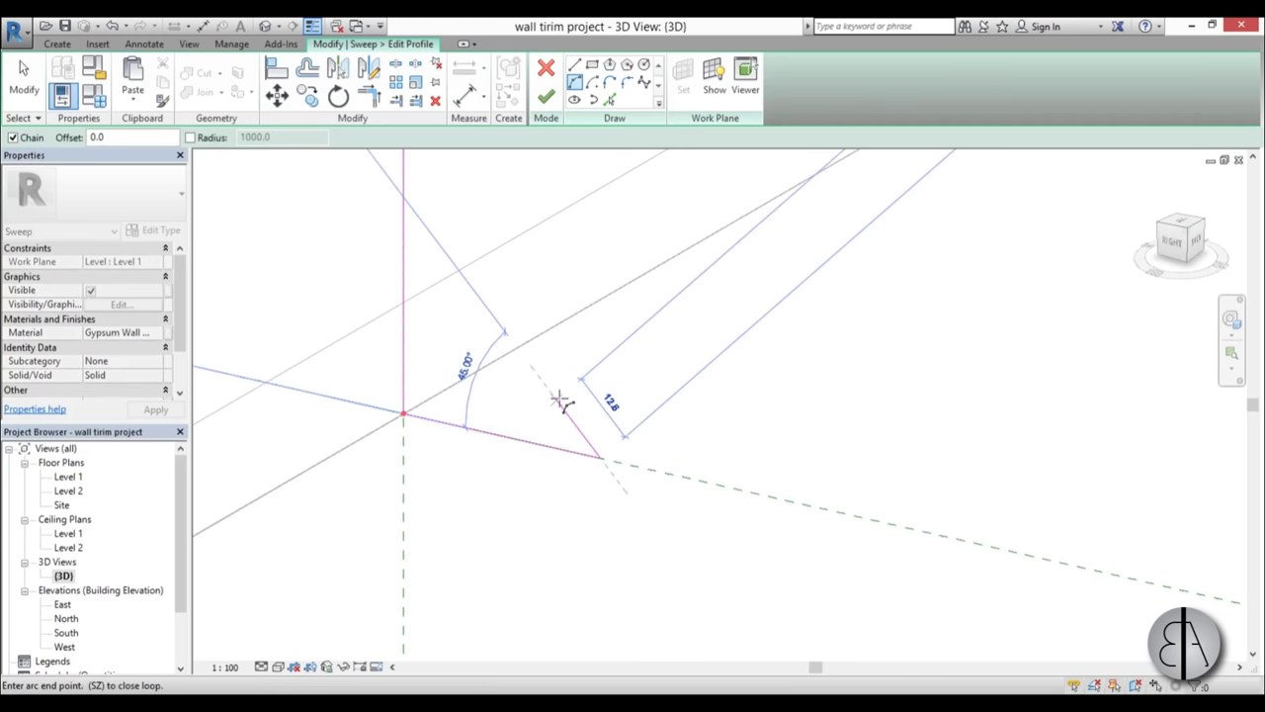
left_click(562, 403)
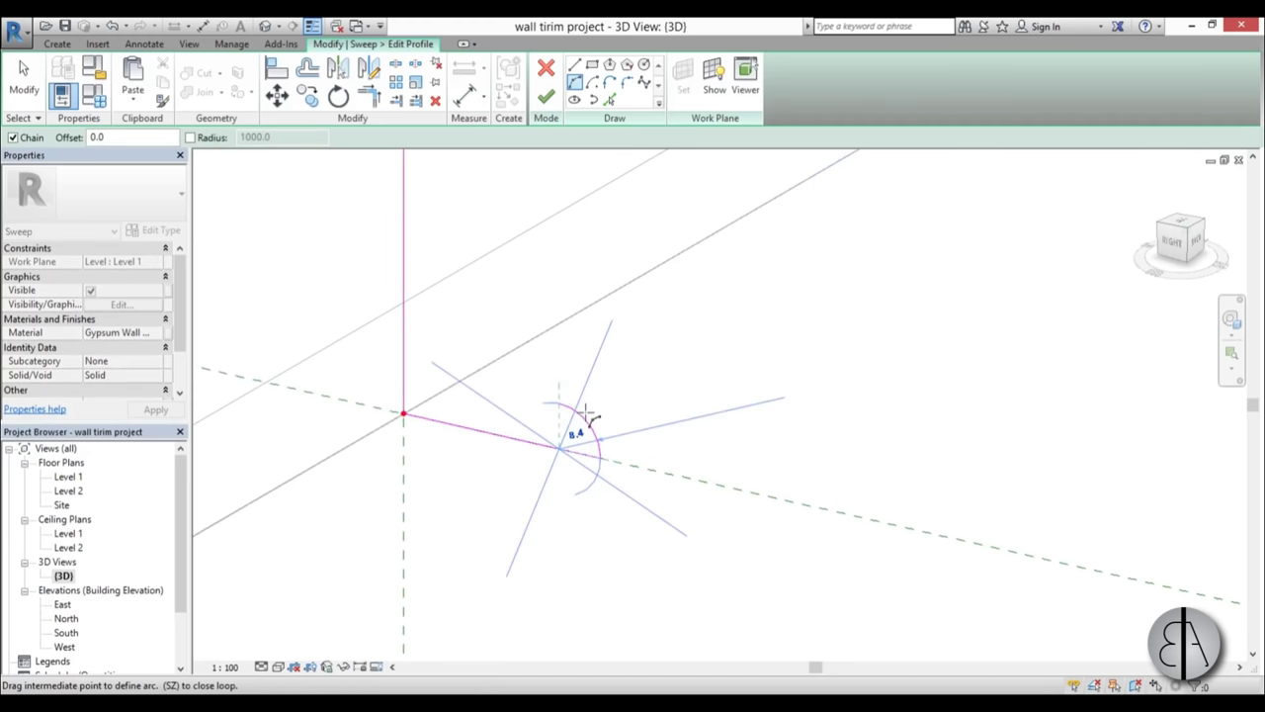
left_click(584, 415)
Chain a larger concave arc from the small arc's upper end, curving up toward the vertical back line
scroll(524, 386, "down", 3)
middle_click_drag(526, 386, 646, 455)
left_click(592, 361)
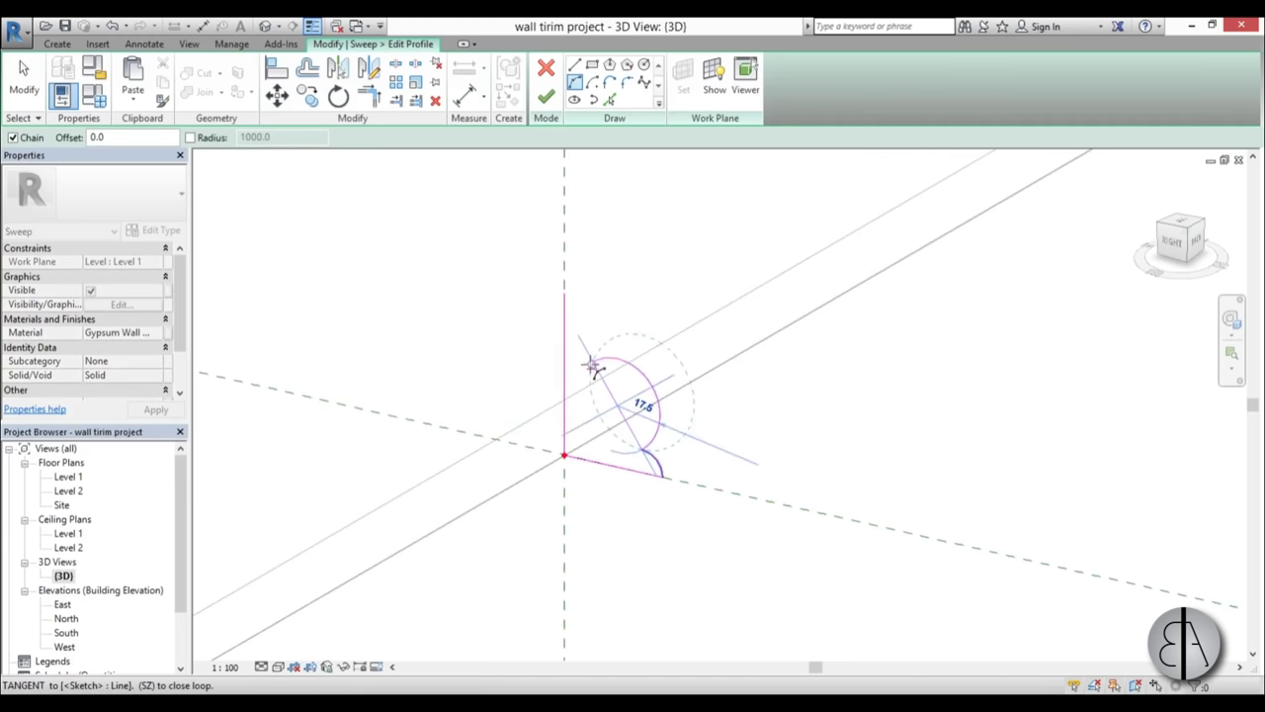
left_click(591, 410)
Draw a vertical line upward from the concave arc, parallel to the profile's back line
scroll(588, 336, "up", 3)
left_click(611, 84)
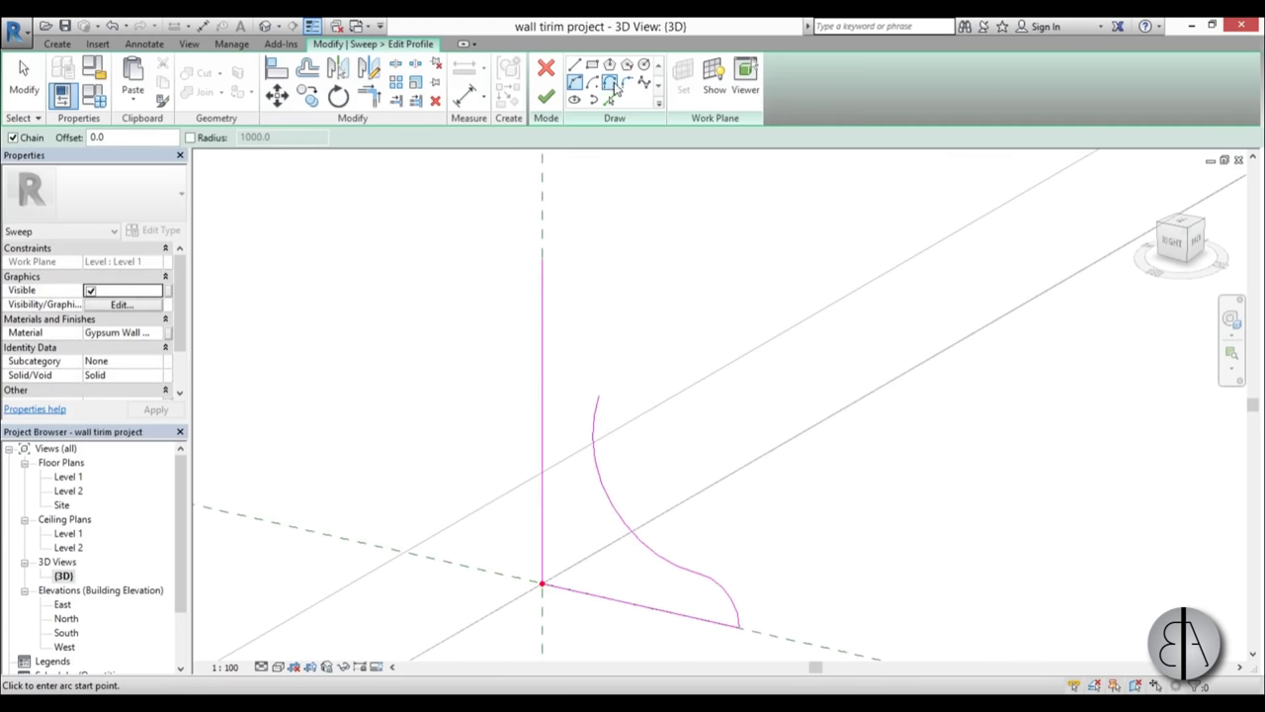
left_click(592, 434)
left_click(591, 269)
key("Escape")
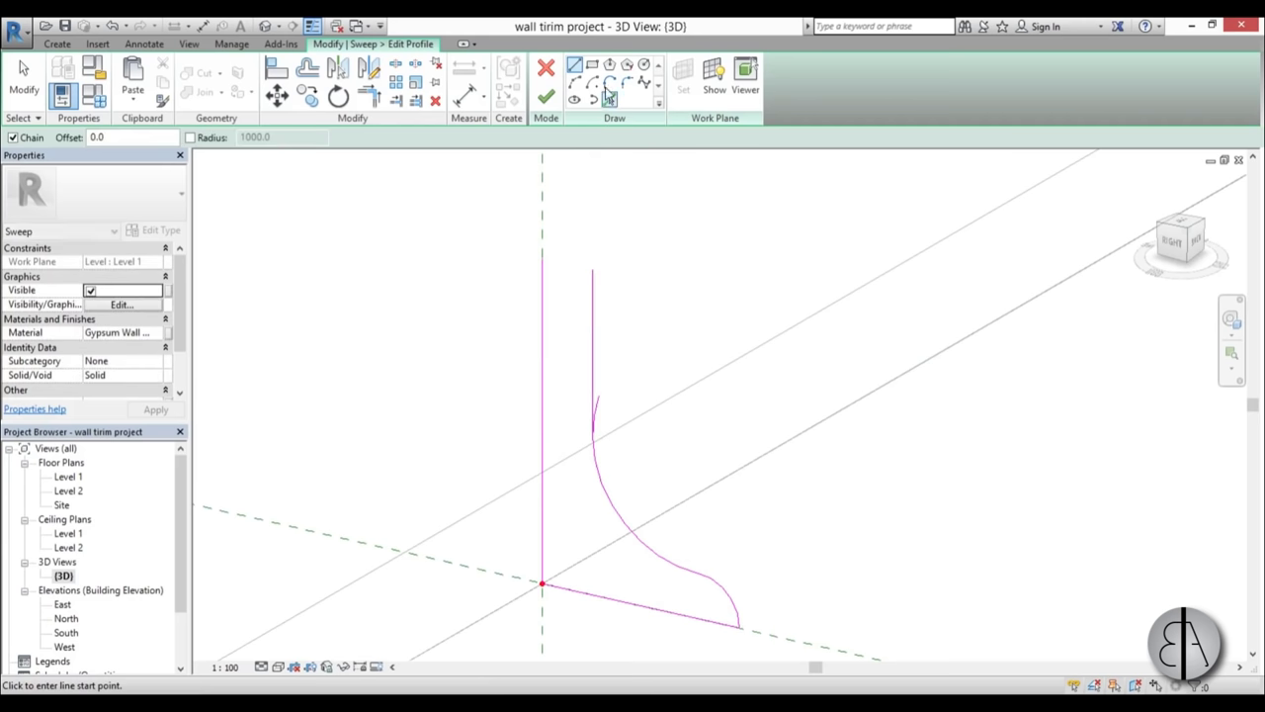
Draw a rounded arc from the top of the back line to the front vertical line
left_click(542, 255)
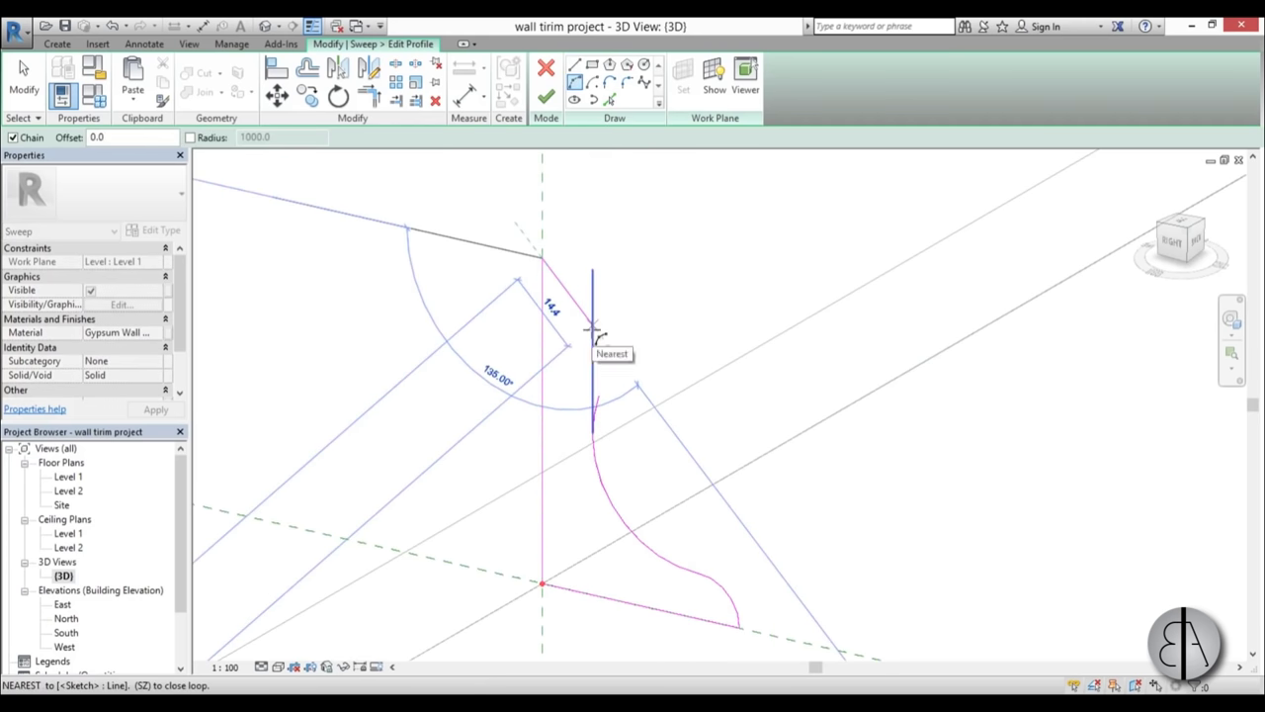
left_click(593, 326)
left_click(568, 278)
key("Escape")
key("Escape")
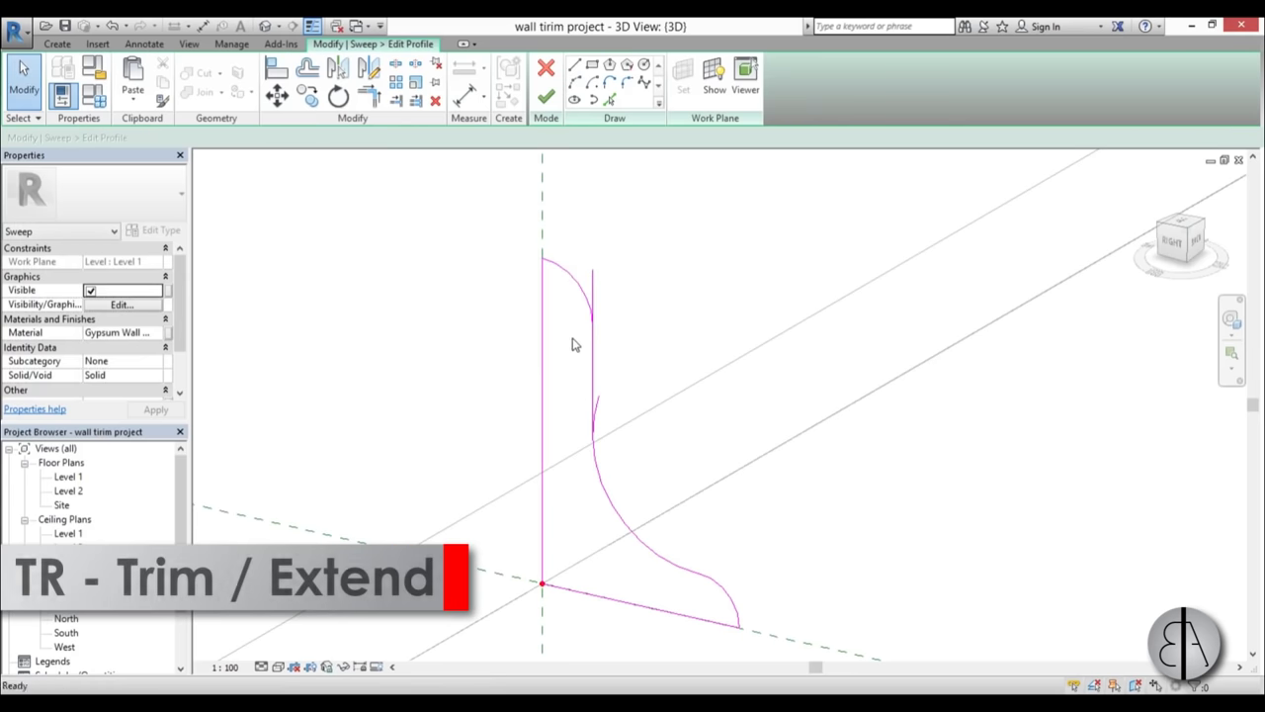
Trim the front vertical line to the top arc and to the concave arc, removing the overhanging ends
key("t")
key("r")
left_click(583, 284)
left_click(591, 350)
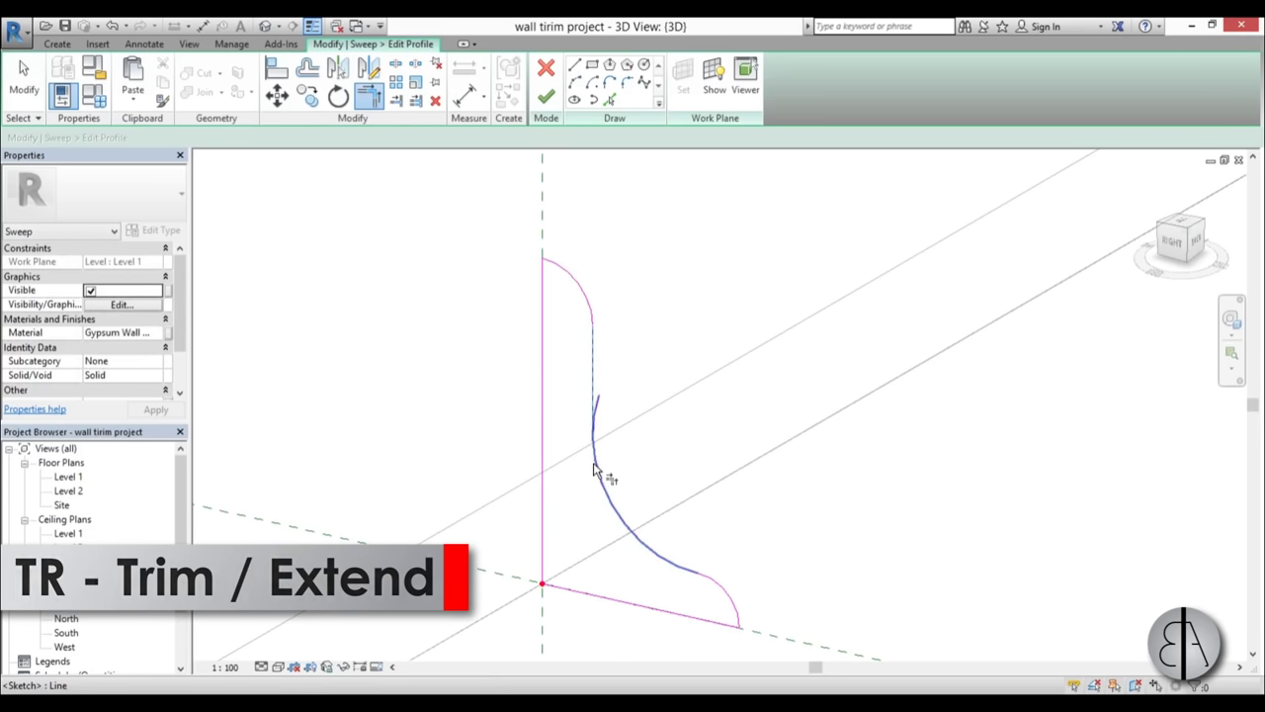
left_click(594, 470)
scroll(636, 317, "down", 3)
key("Escape")
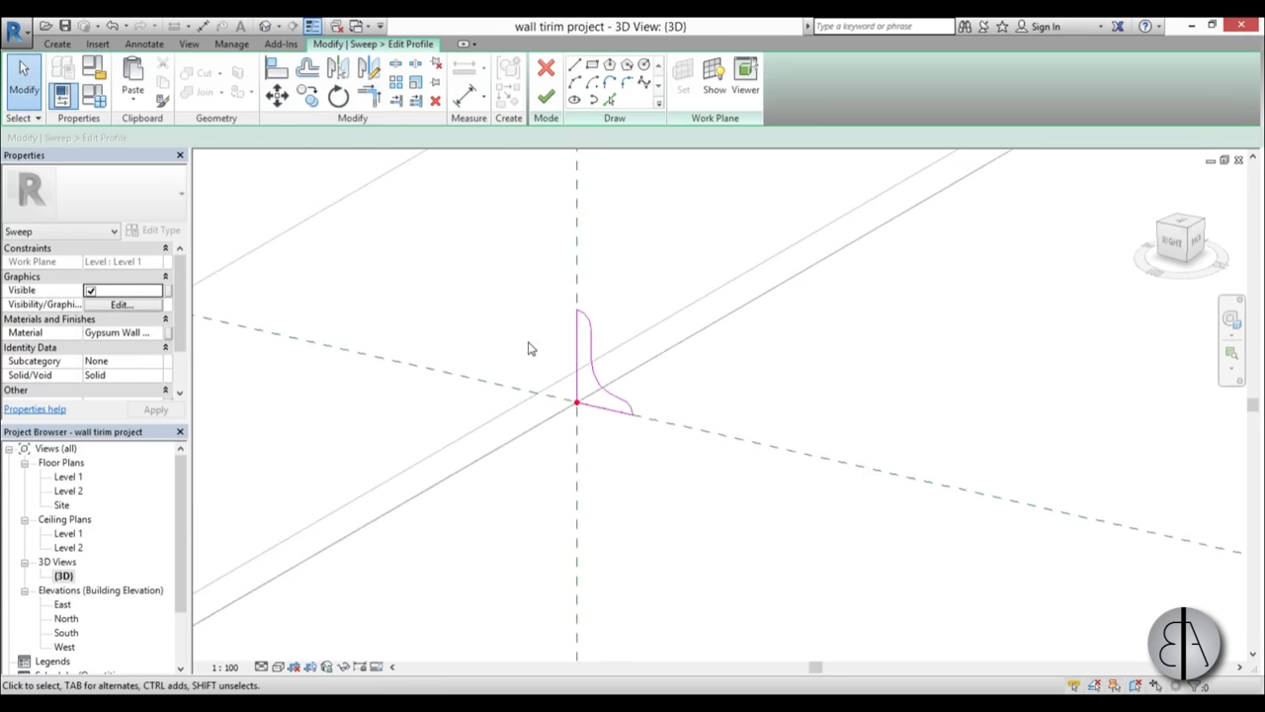
Draw a diagonal line across the profile's inner corner, from the back line to the middle of the bottom line
scroll(530, 348, "down", 2)
middle_click_drag(540, 375, 618, 454, "shift")
middle_click_drag(836, 642, 457, 282)
scroll(456, 281, "down", 1)
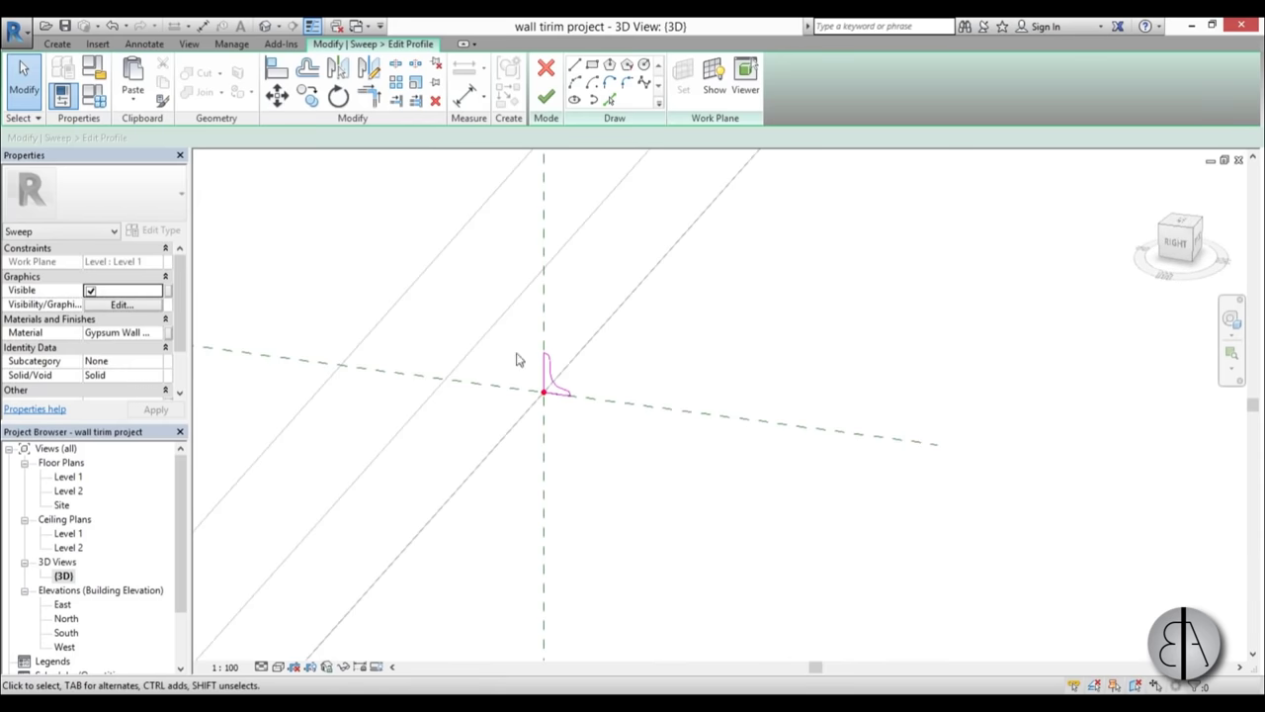
scroll(546, 383, "up", 10)
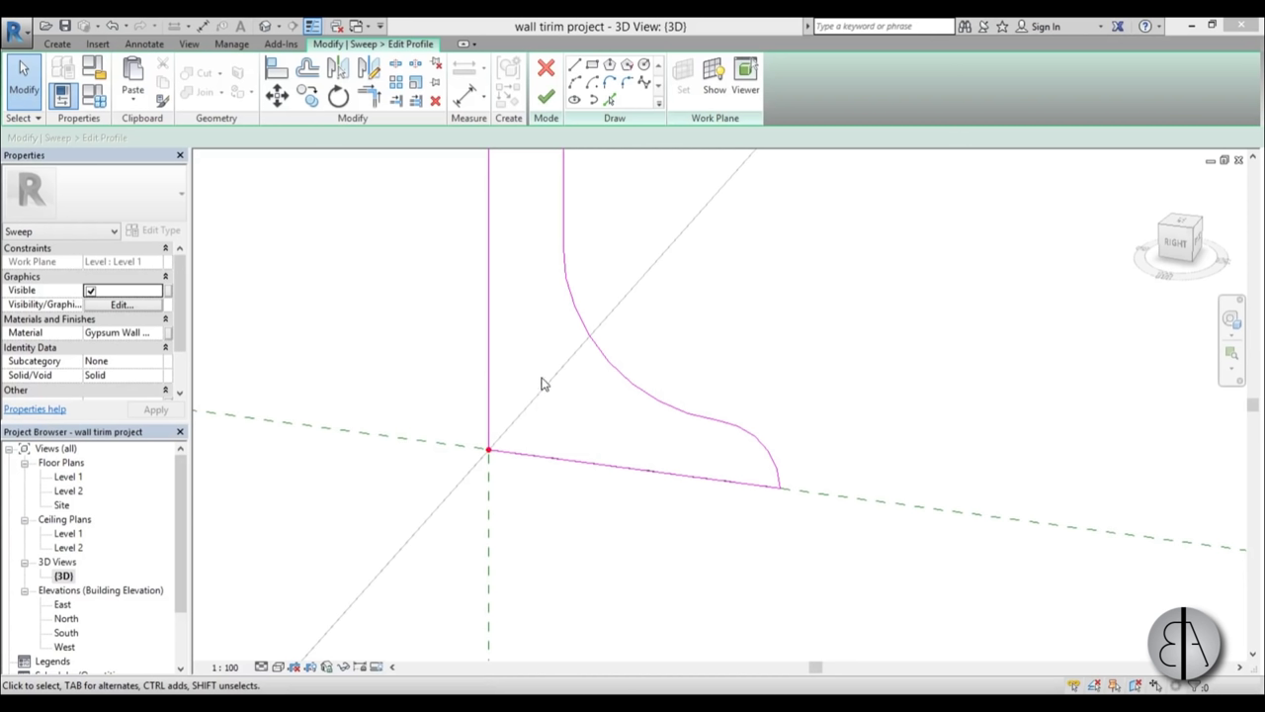
left_click(574, 66)
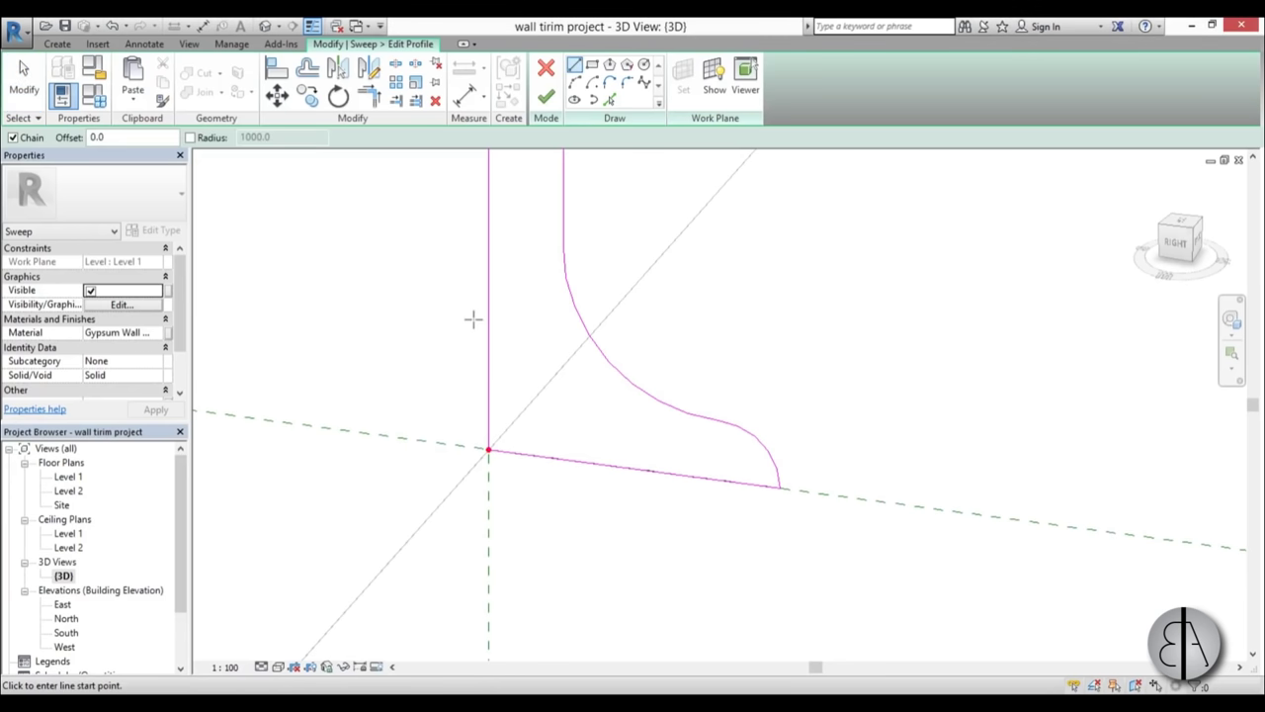
left_click(490, 323)
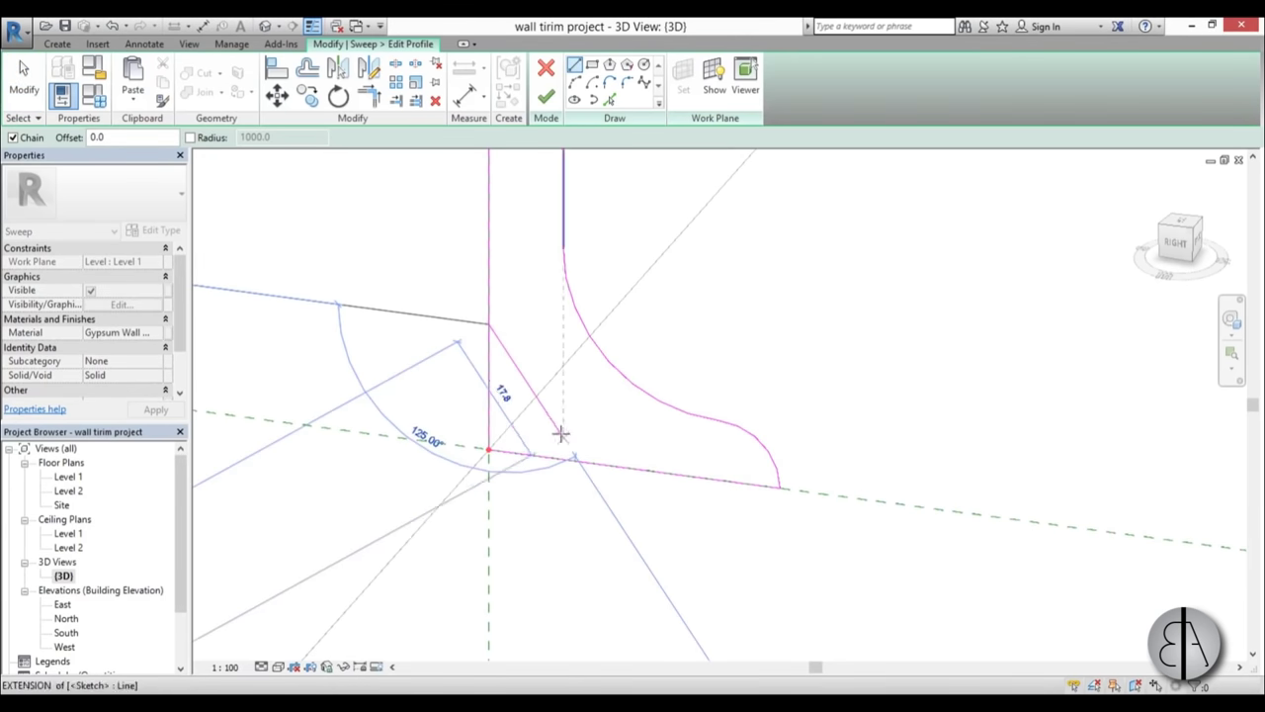
left_click(632, 468)
key("Escape")
key("Escape")
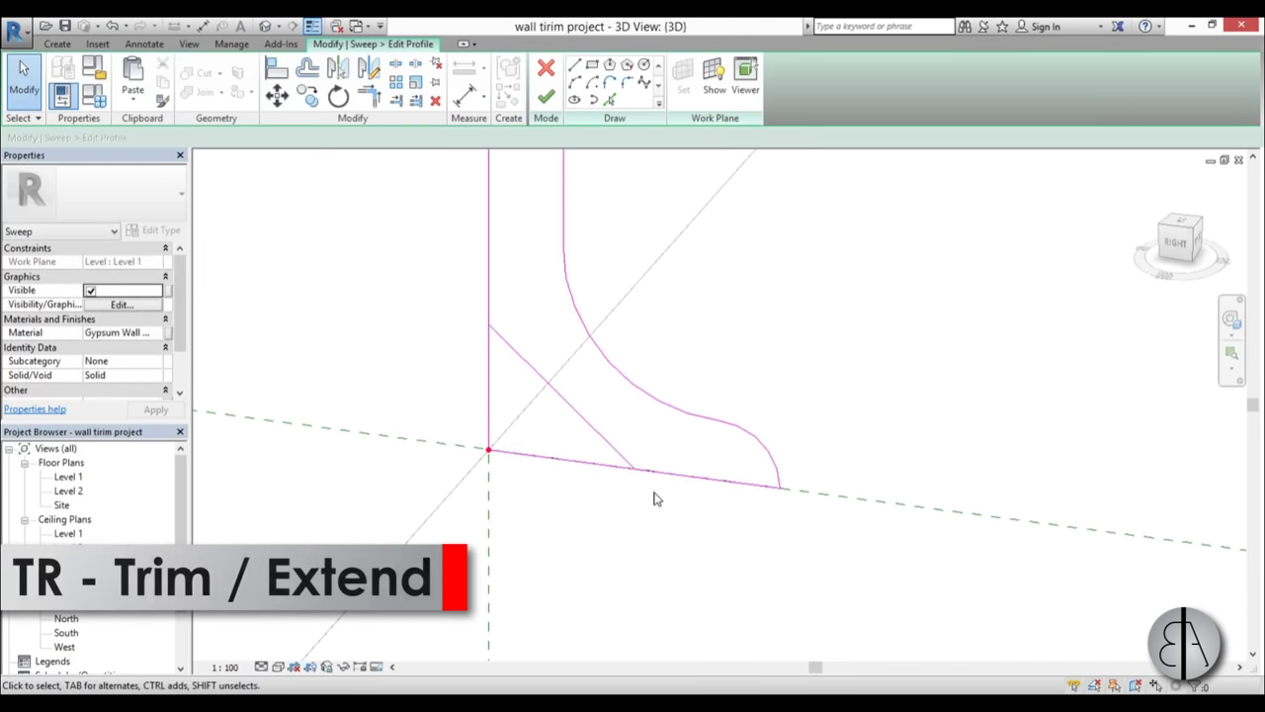
Trim the bottom and back lines to the diagonal, cutting off the profile's inner corner
key("t")
key("r")
left_click(664, 485)
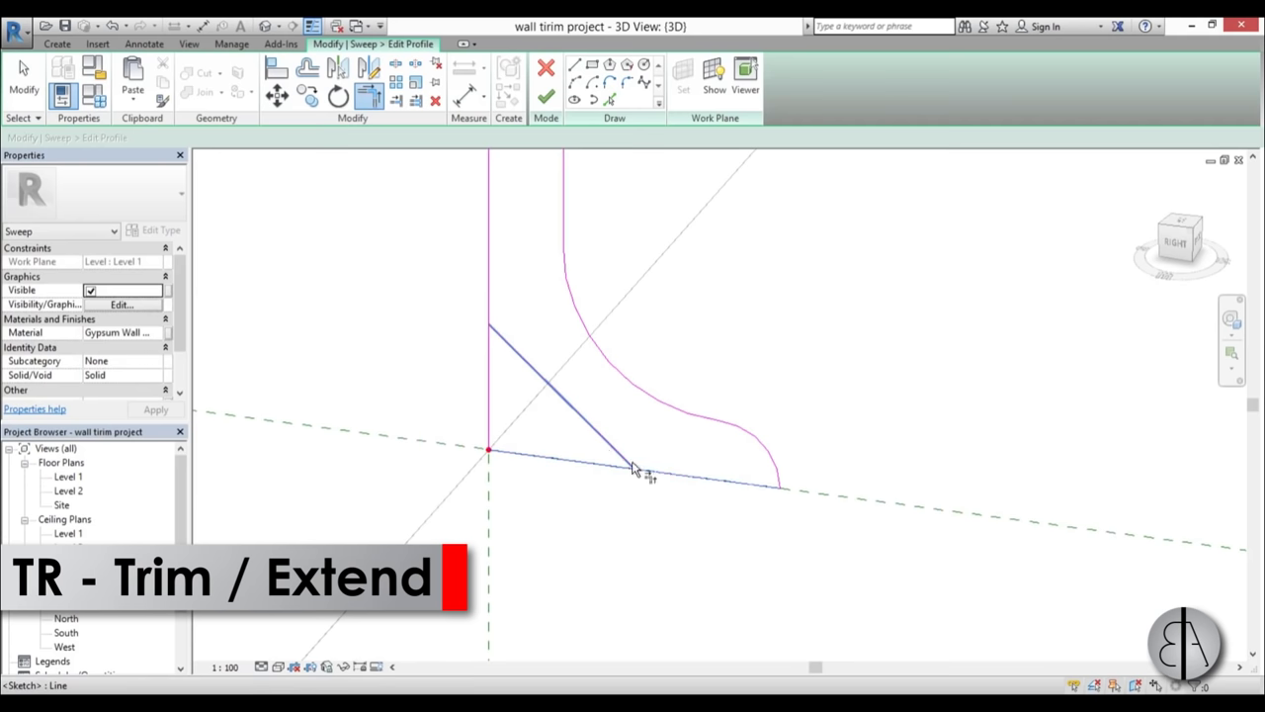
left_click(537, 377)
left_click(488, 295)
key("Escape")
Finish the profile sketch and complete the sweep along the wall base
scroll(556, 326, "down", 6)
scroll(582, 395, "down", 3)
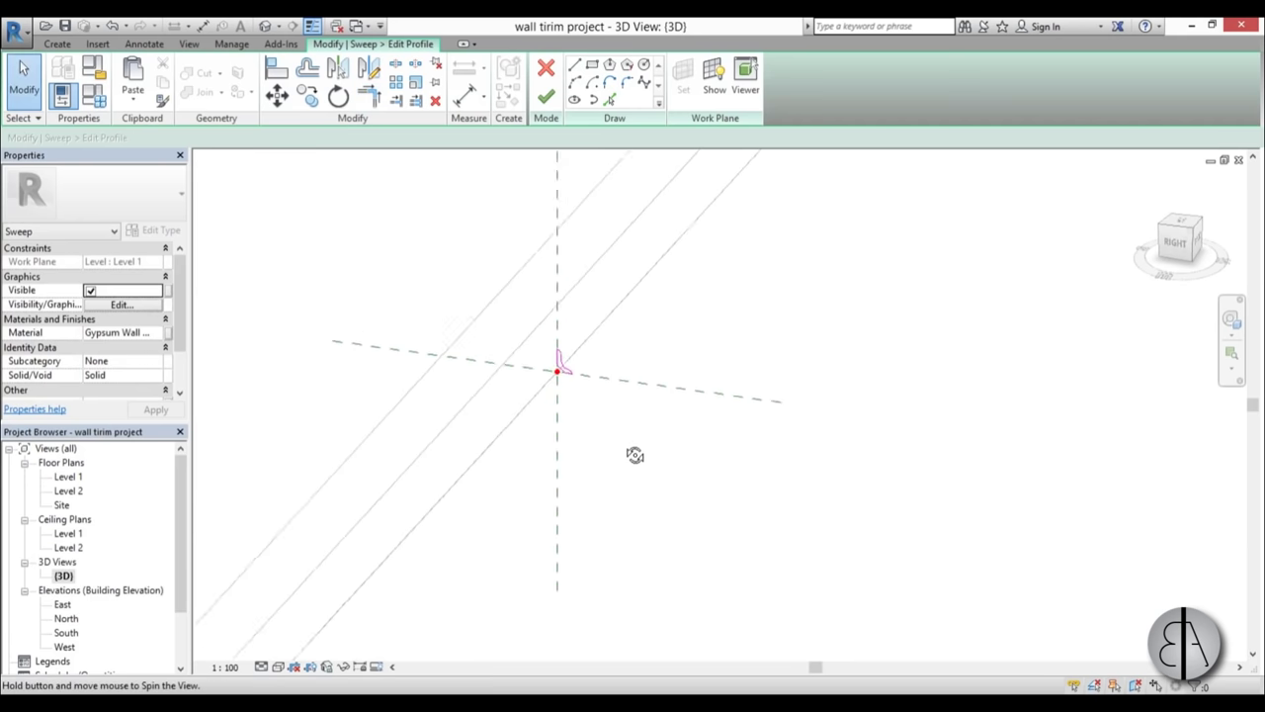
left_click(546, 95)
scroll(486, 319, "down", 3)
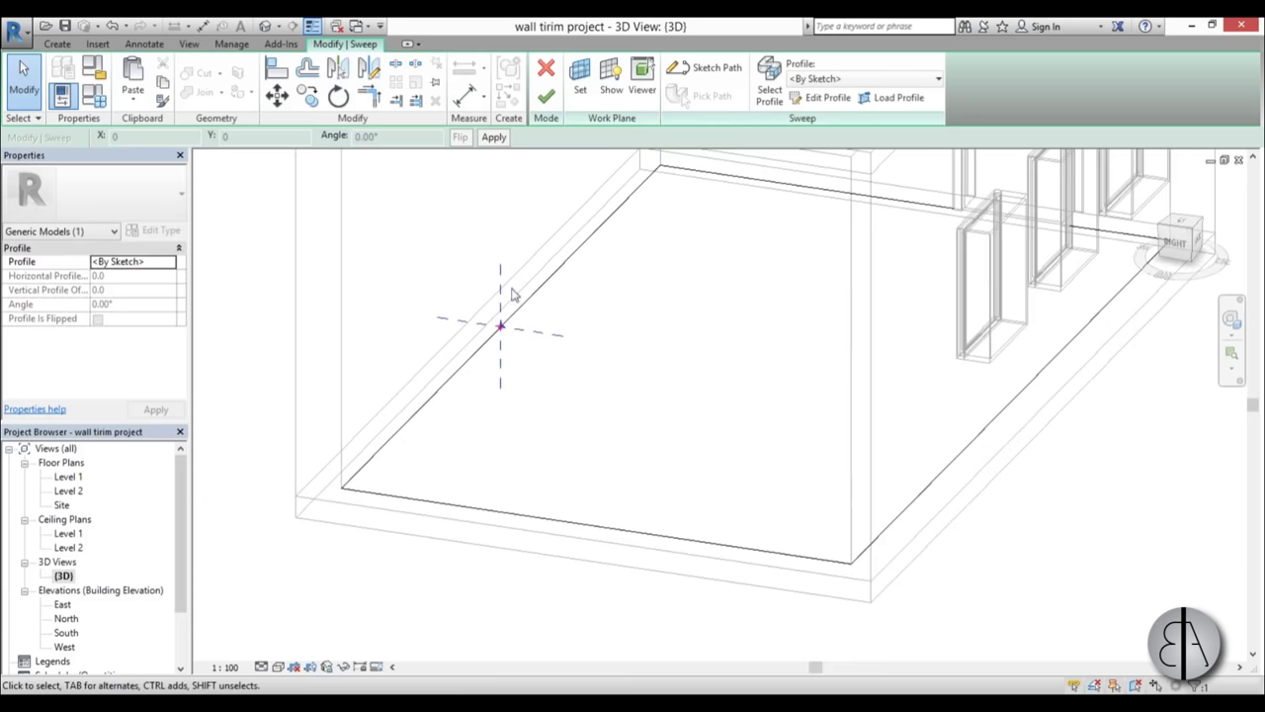
left_click(545, 96)
scroll(720, 325, "down", 1)
middle_click_drag(692, 330, 722, 202, "shift")
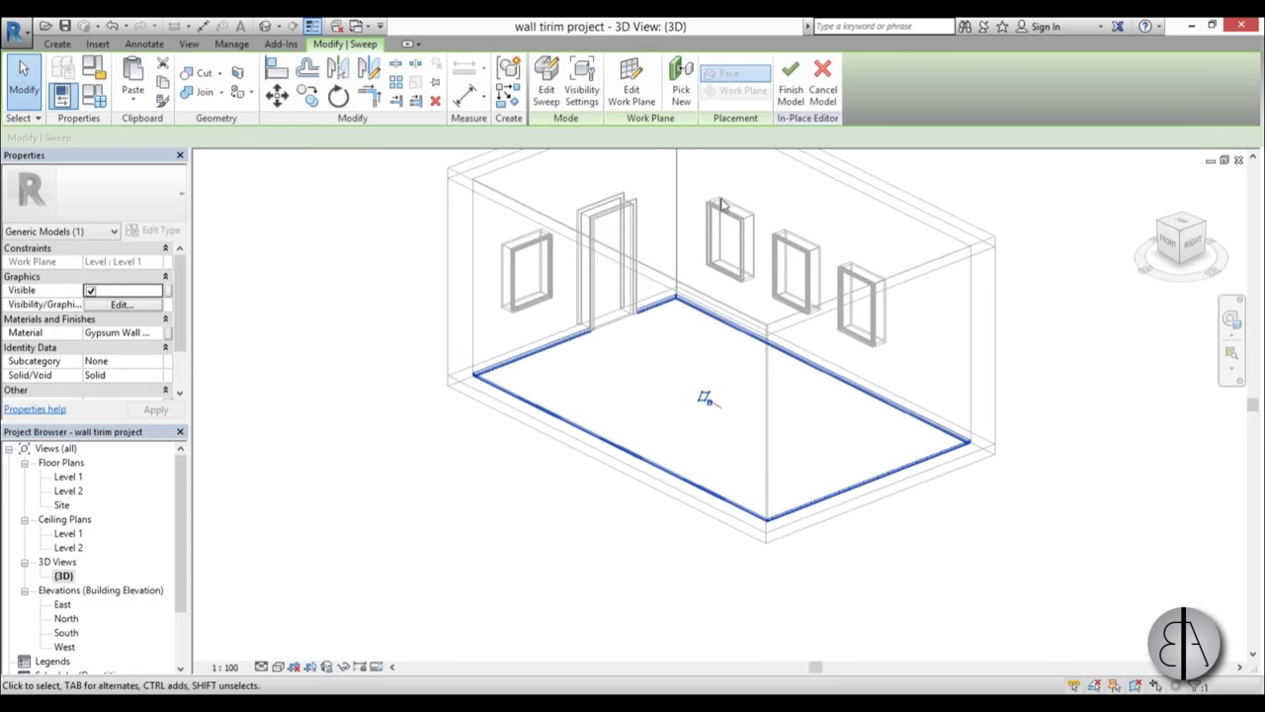
Finish the in-place trim model and move the wall opposite the three windows outward and back to test the trim
left_click(796, 99)
left_click(458, 334)
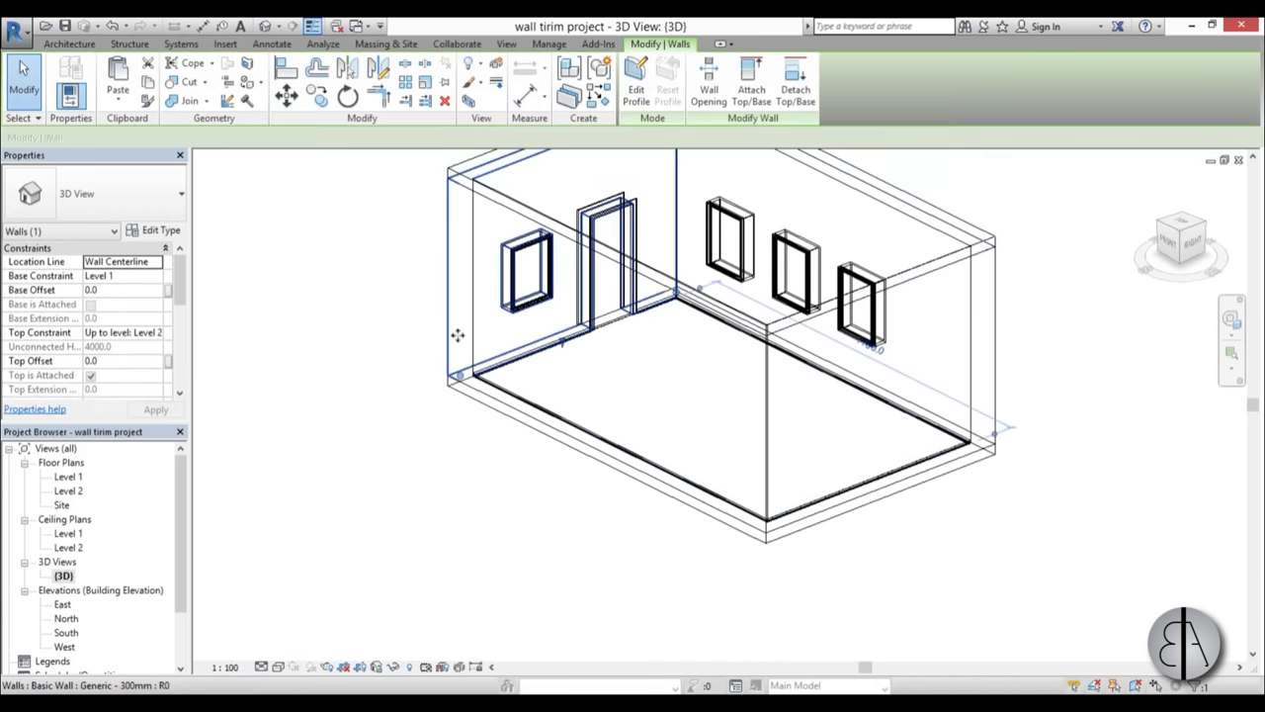
left_click(494, 339)
left_click(494, 227)
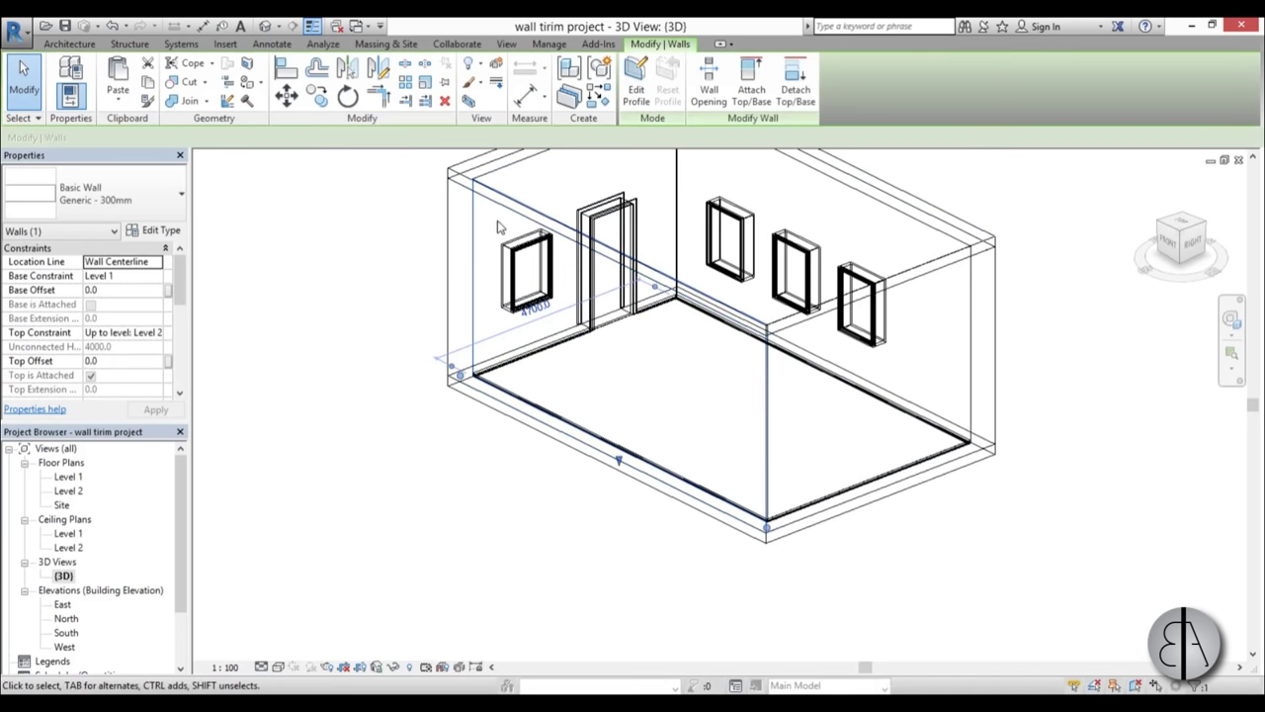
left_click_drag(491, 230, 452, 283)
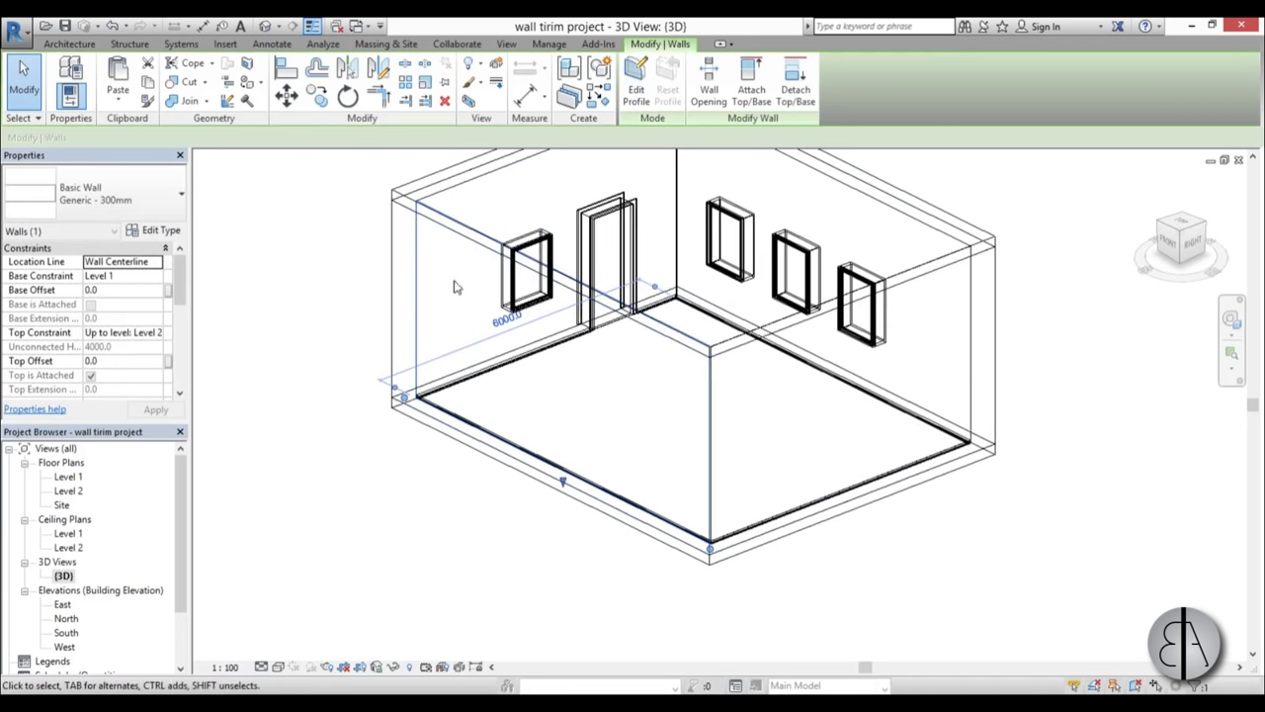
scroll(374, 435, "up", 4)
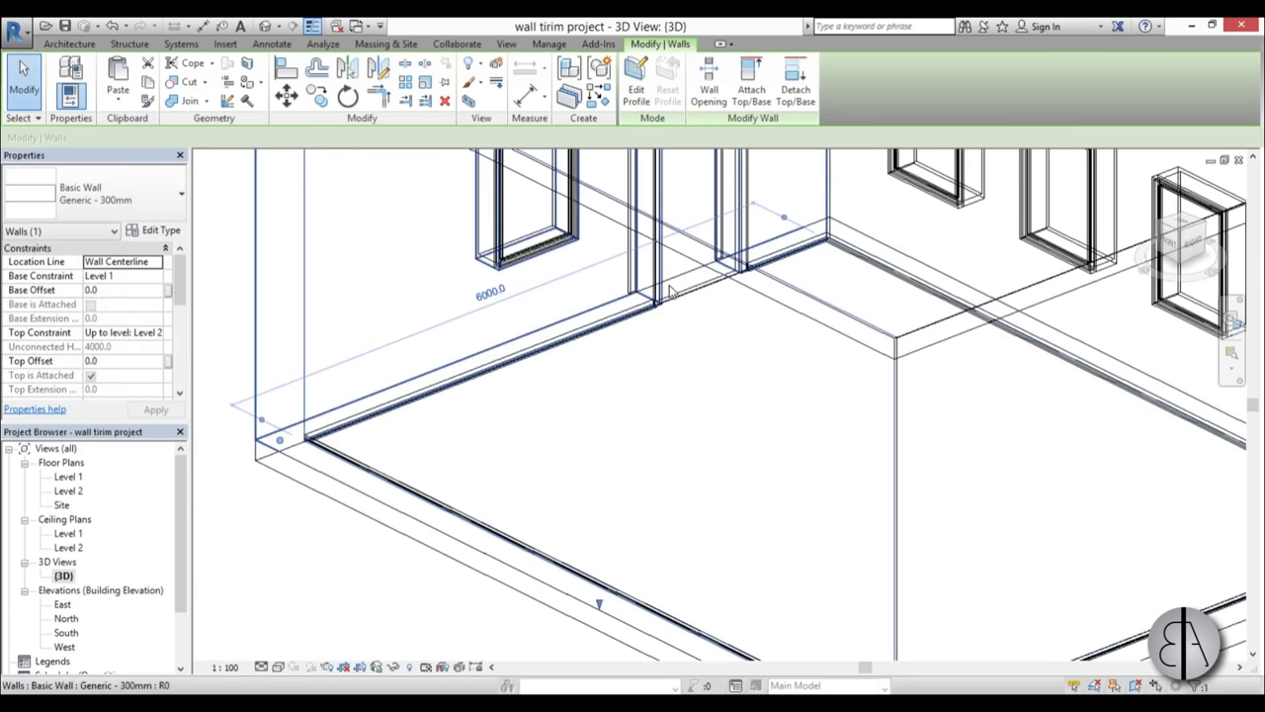
scroll(669, 289, "down", 5)
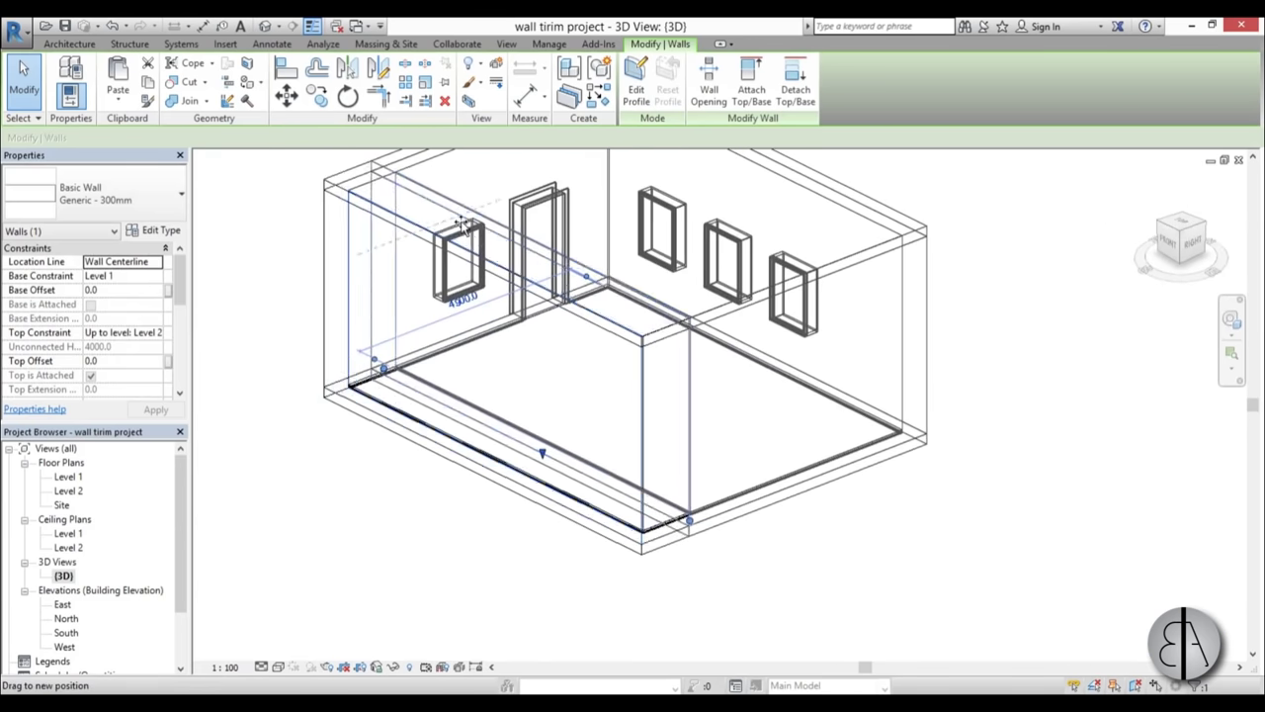
left_click(526, 362)
Slide the door back and forth along its wall to test the gap in the trim
scroll(537, 341, "up", 4)
scroll(537, 336, "down", 4)
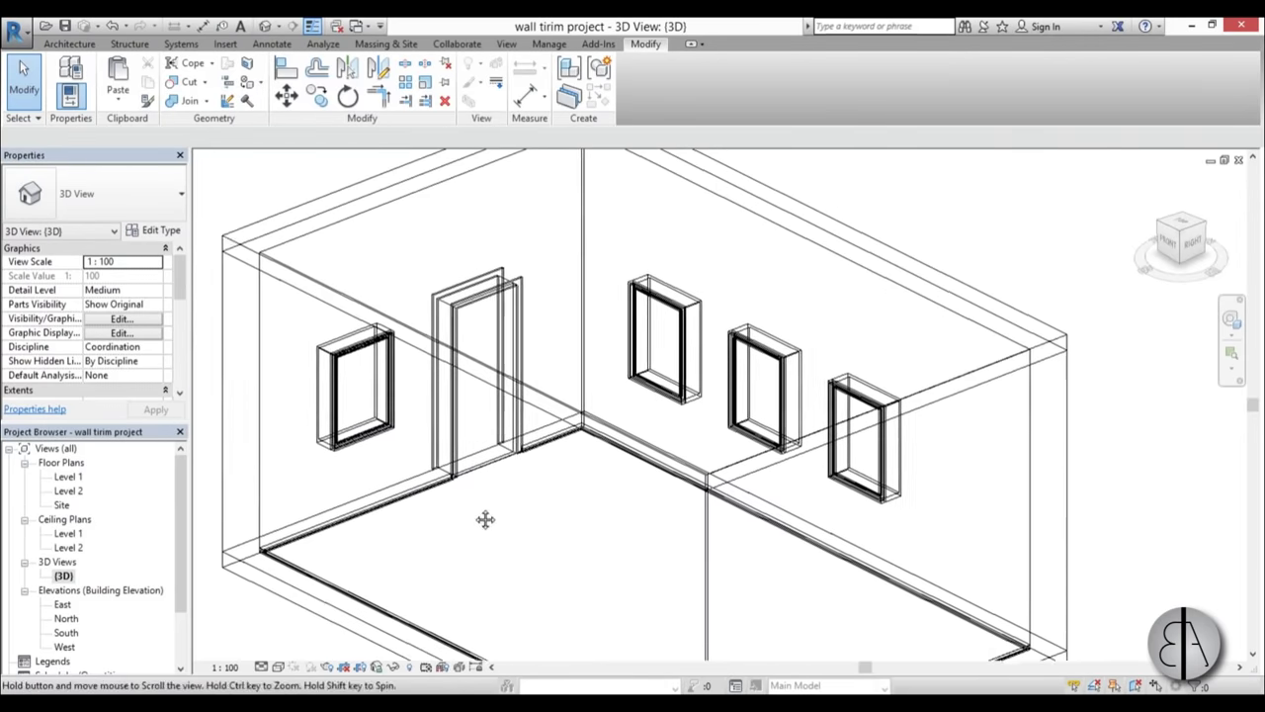
scroll(465, 307, "up", 4)
left_click(533, 279)
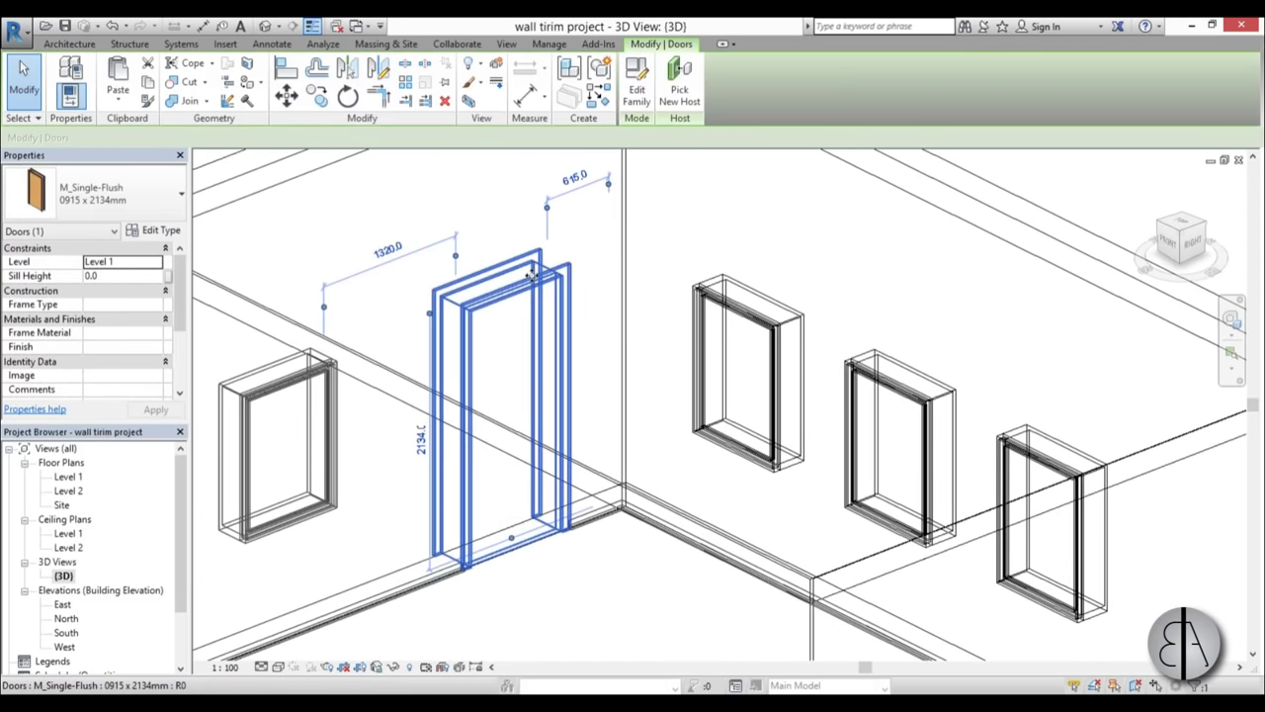
left_click_drag(531, 282, 435, 520)
scroll(422, 566, "up", 4)
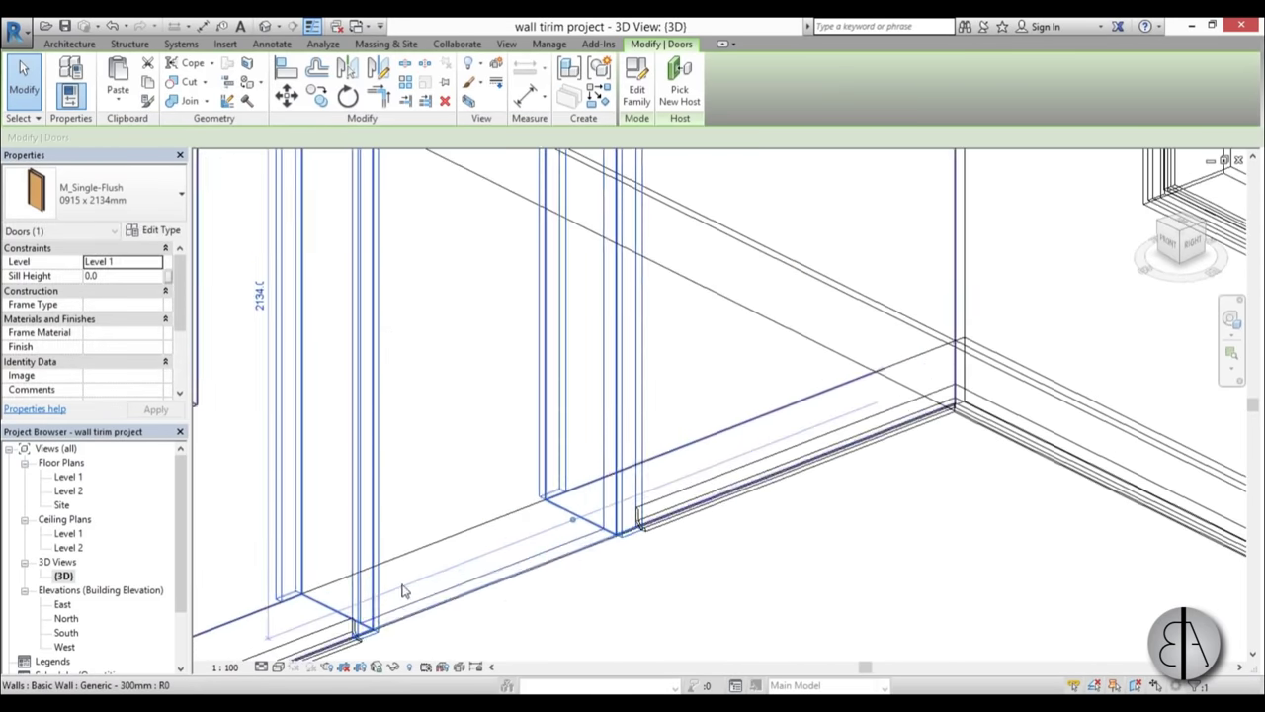
left_click_drag(355, 578, 422, 536)
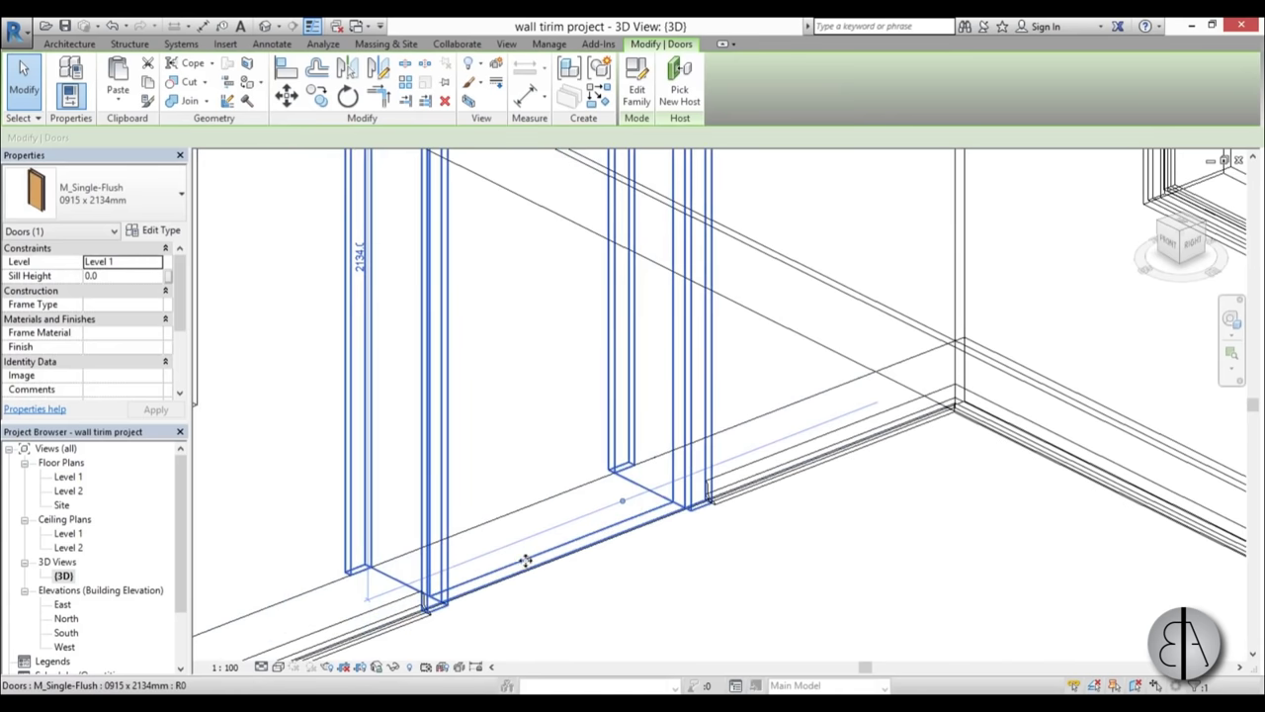
scroll(477, 346, "down", 4)
left_click(548, 438)
scroll(561, 444, "down", 2)
Create a new in-place component in the Generic Models category, accepting the suggested name
scroll(610, 346, "down", 4)
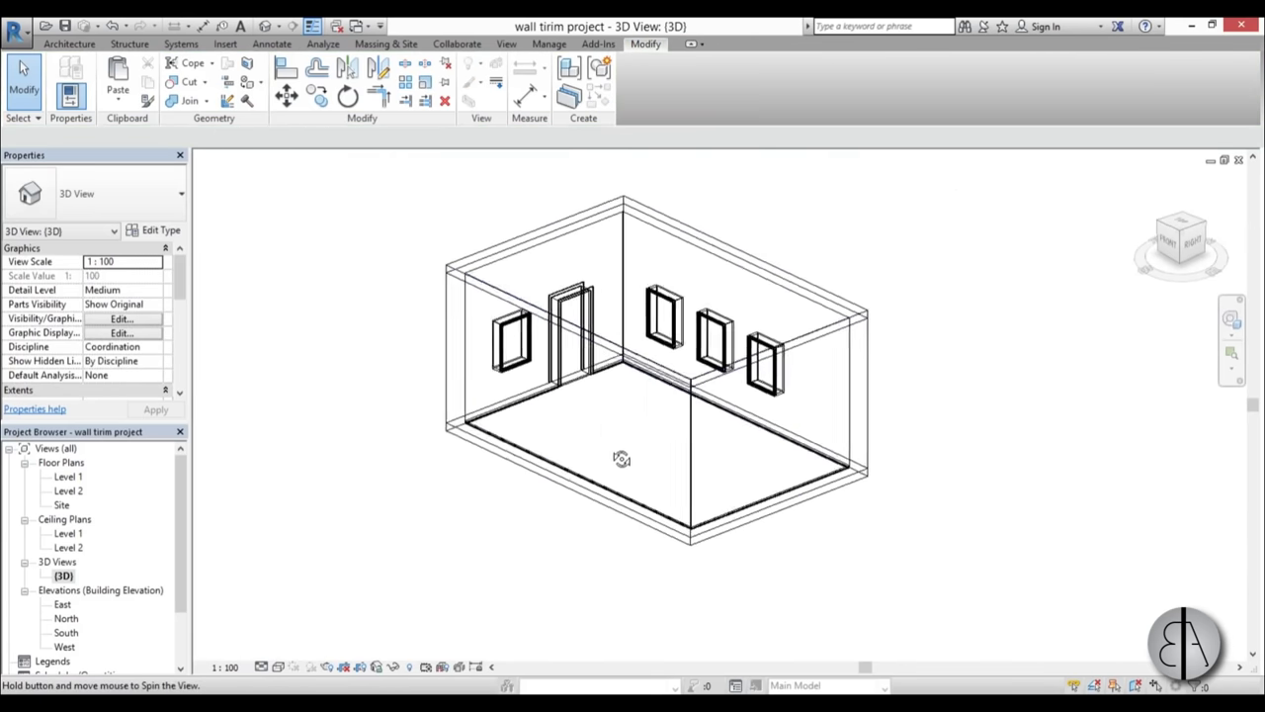
mouse_move(613, 461)
middle_mouse_down("shift")
mouse_move(599, 497)
mouse_move(628, 464)
middle_mouse_up("shift")
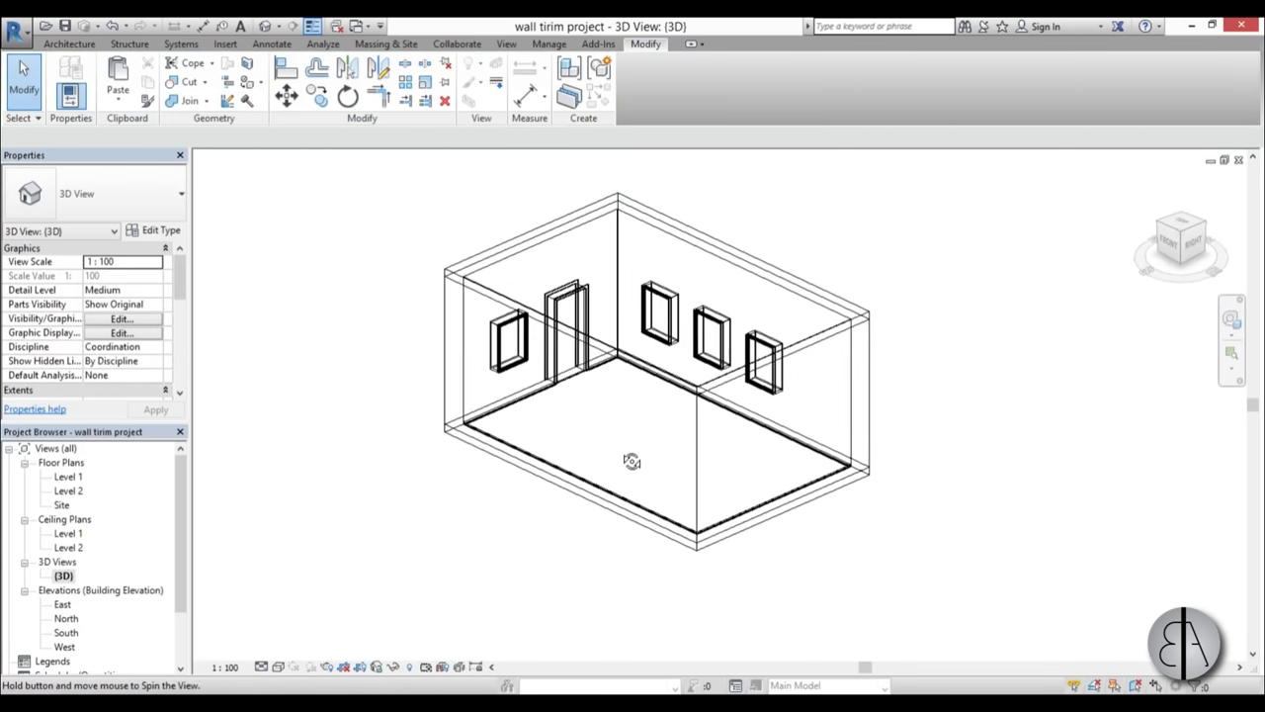
scroll(593, 445, "up", 4)
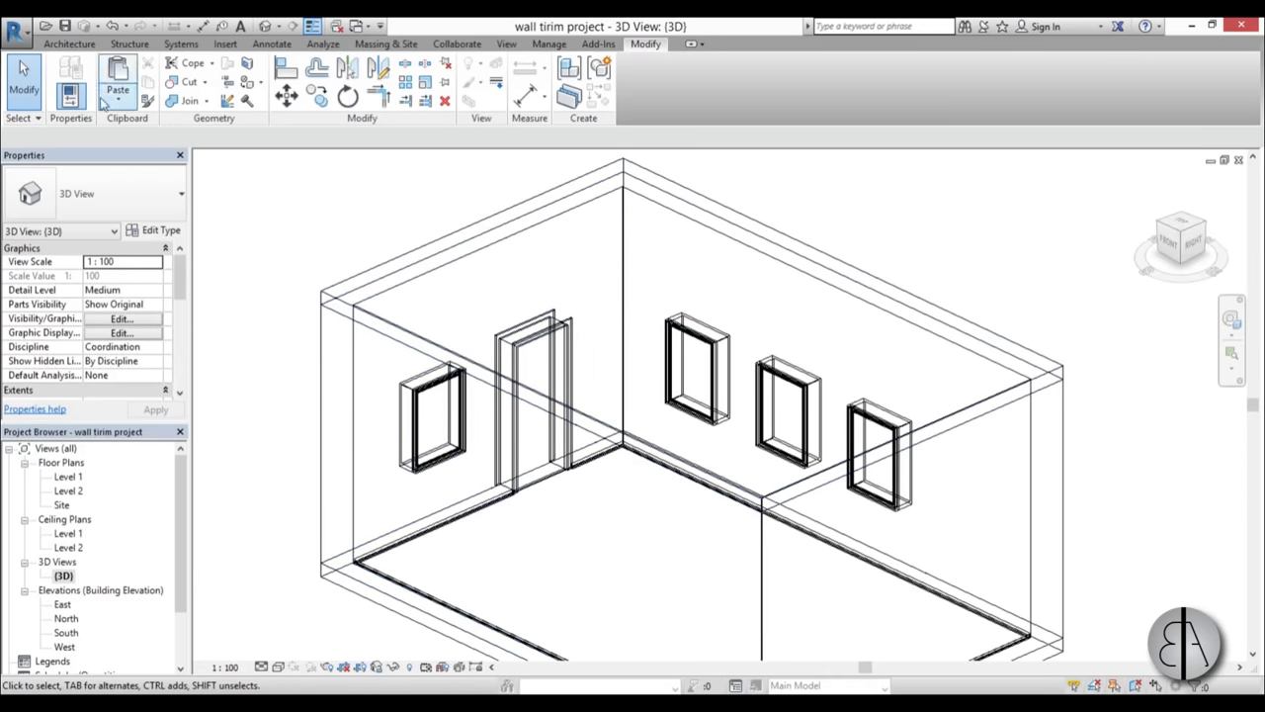
left_click(69, 48)
left_click(198, 108)
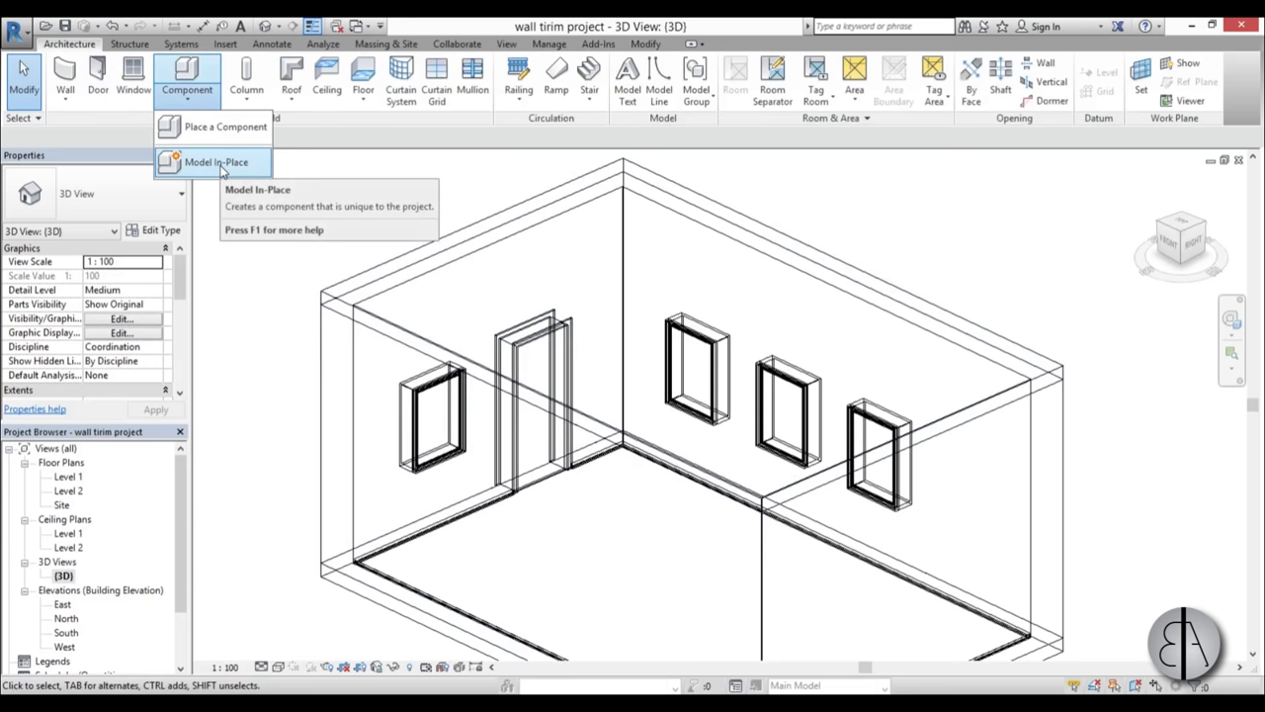
left_click(217, 164)
left_click_drag(582, 252, 577, 285)
double_click(402, 285)
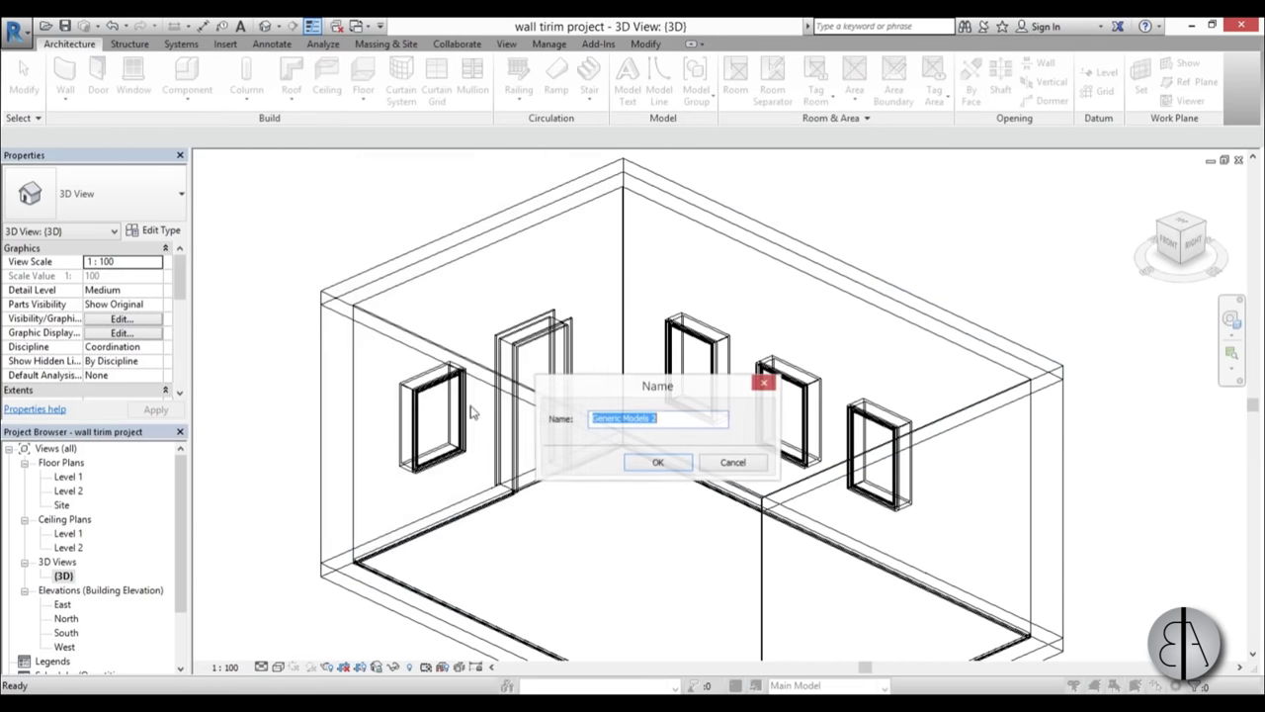
left_click(655, 462)
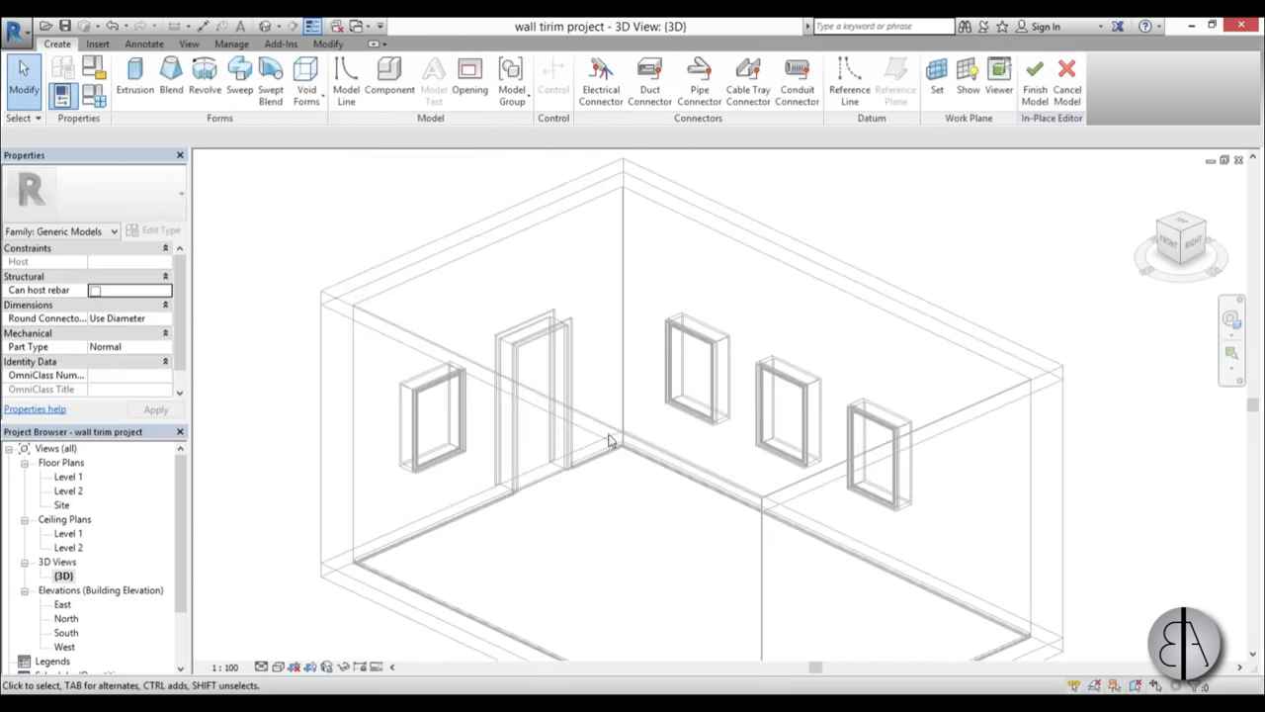
left_click(937, 91)
left_click(625, 347)
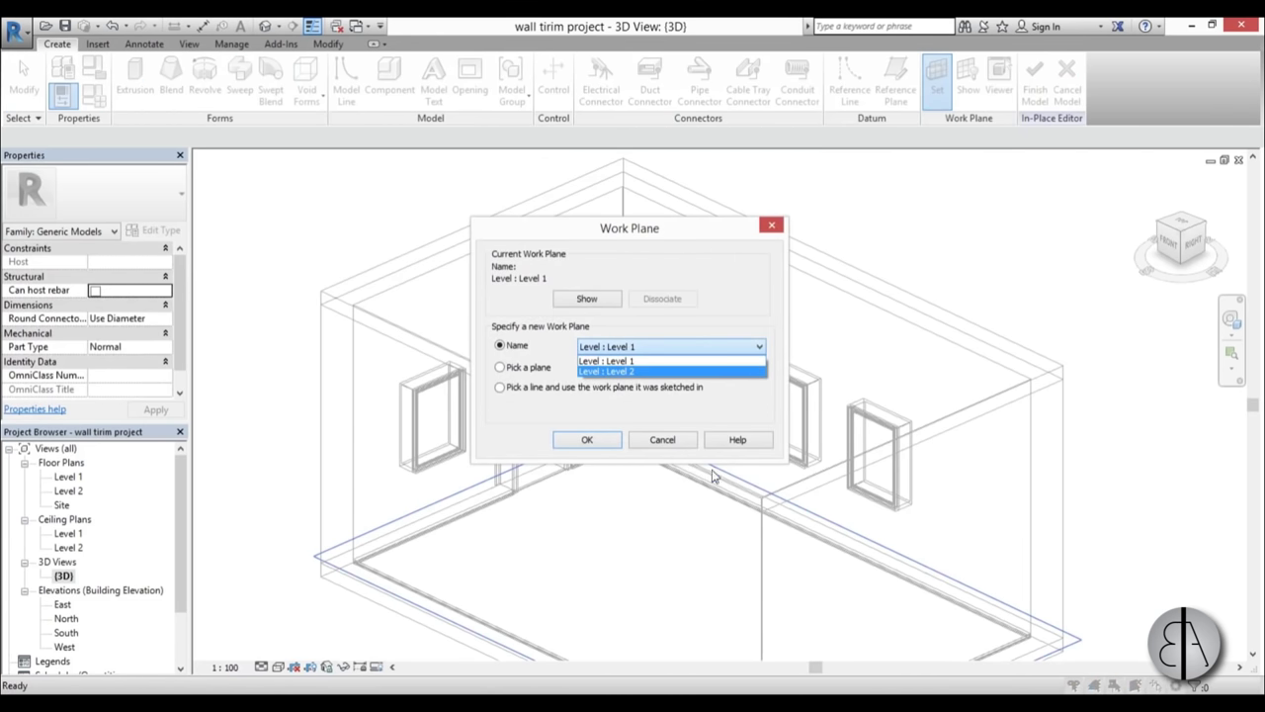
left_click(669, 448)
left_click(660, 440)
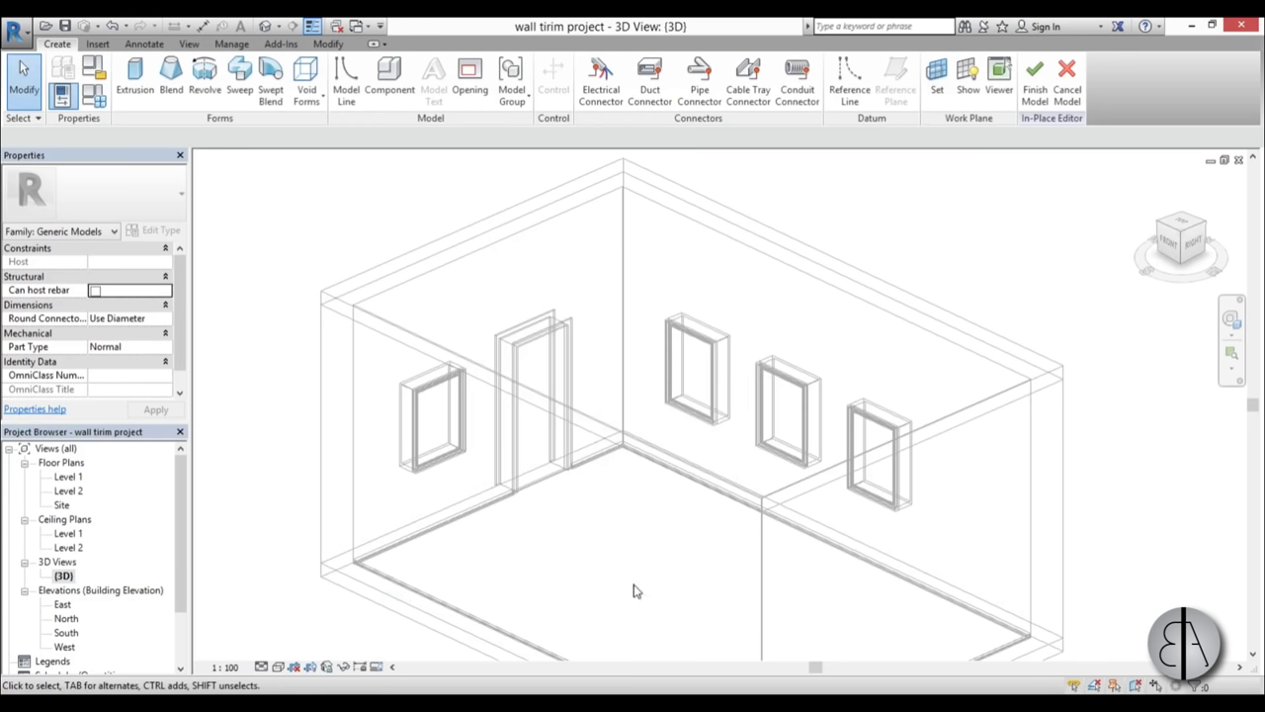
Set the work plane with Pick a plane, choosing the underside of the Beam and Block 200mm ceiling slab
middle_click_drag(633, 590, 642, 542, "shift")
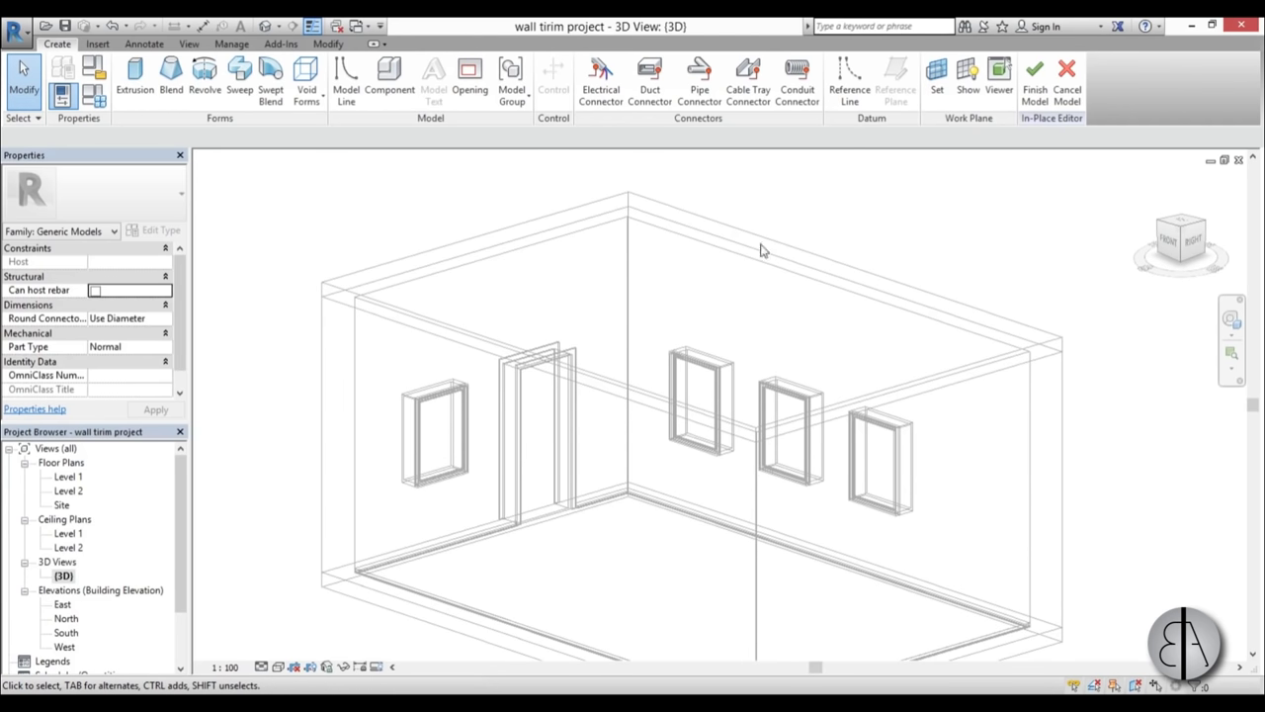
middle_click_drag(494, 400, 845, 205, "shift")
left_click(936, 79)
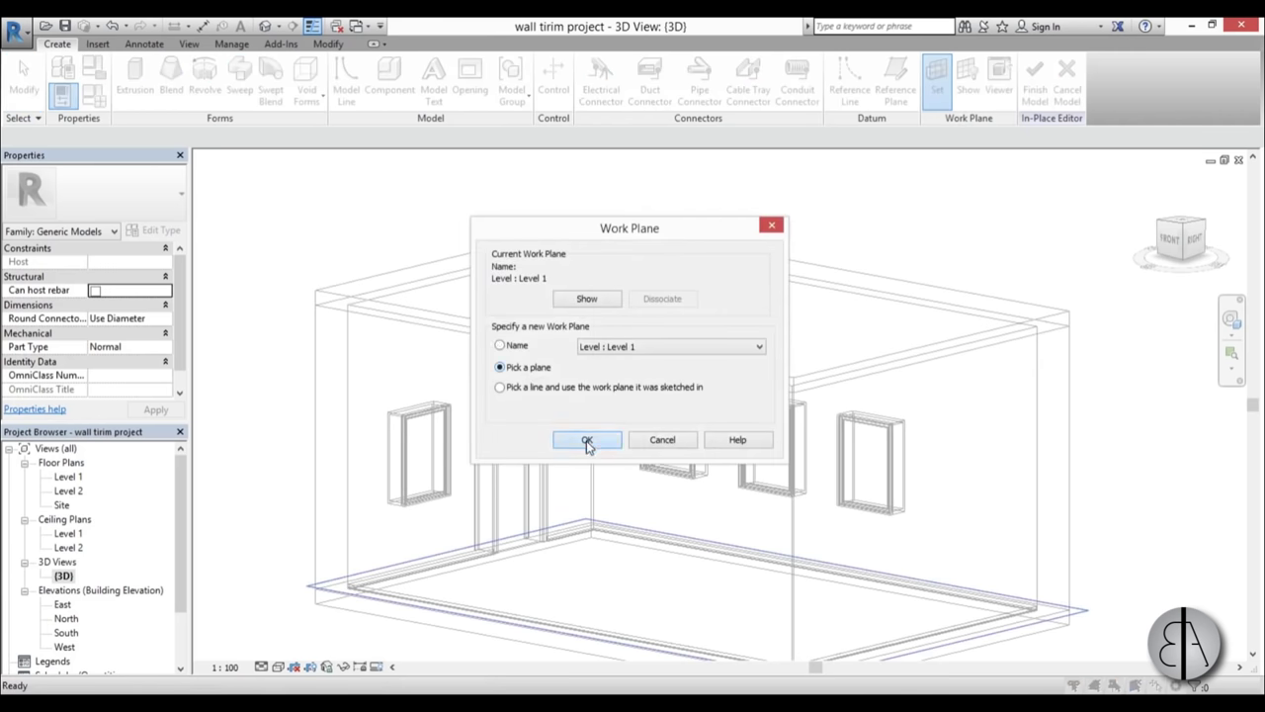
left_click(587, 442)
scroll(352, 310, "up", 3)
scroll(390, 336, "down", 4)
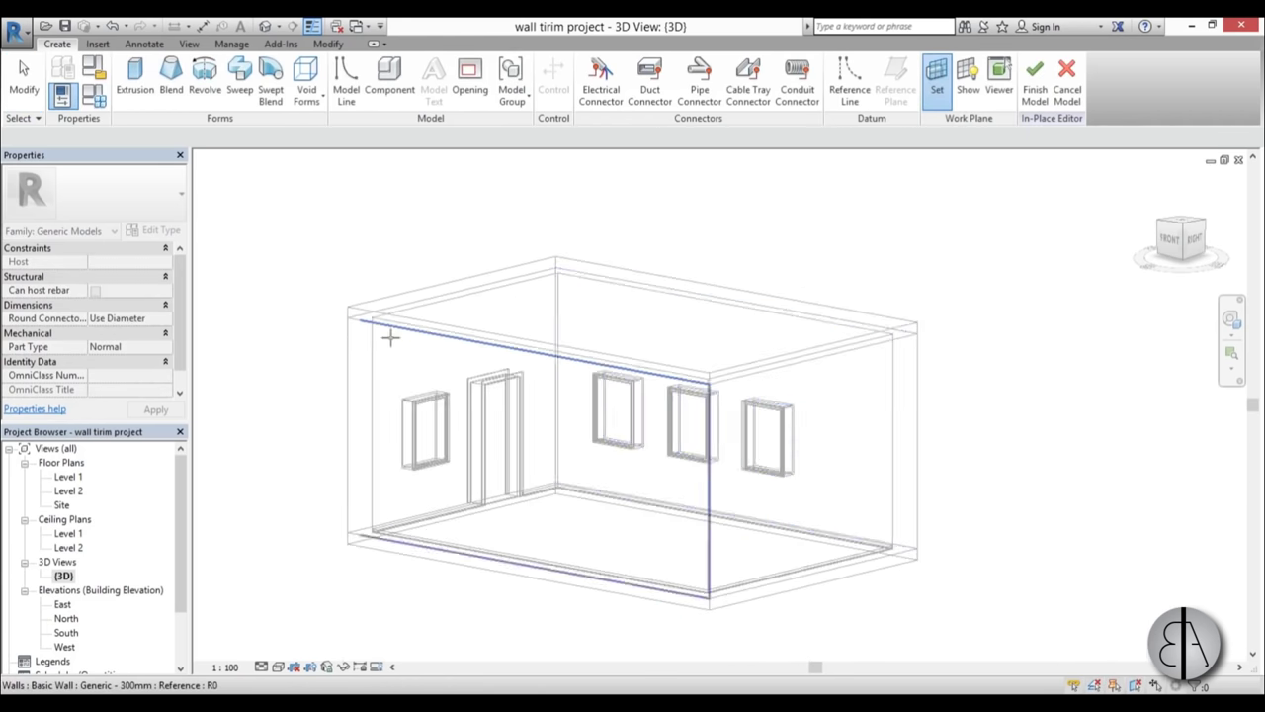
scroll(769, 357, "up", 2)
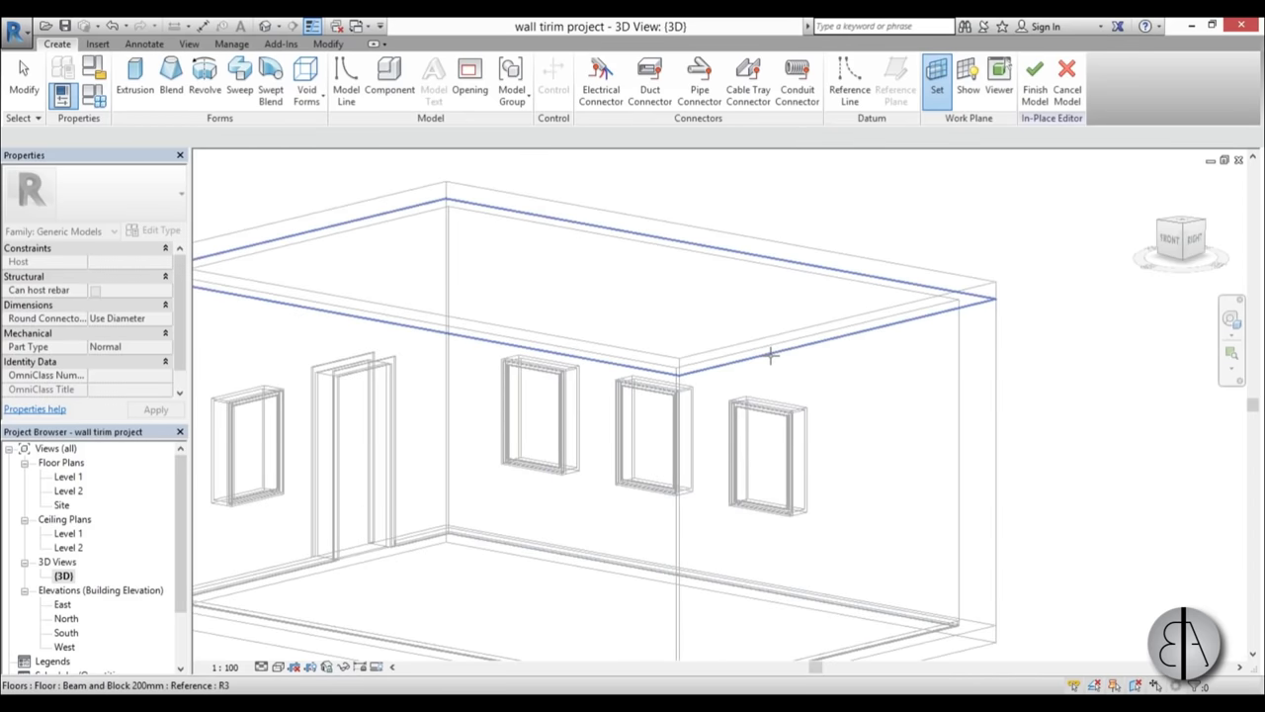
left_click(770, 357)
Start a sweep with a sketched path, picking the inner top edge of the wall opposite the three windows
middle_click_drag(537, 388, 401, 190, "shift")
left_click(240, 87)
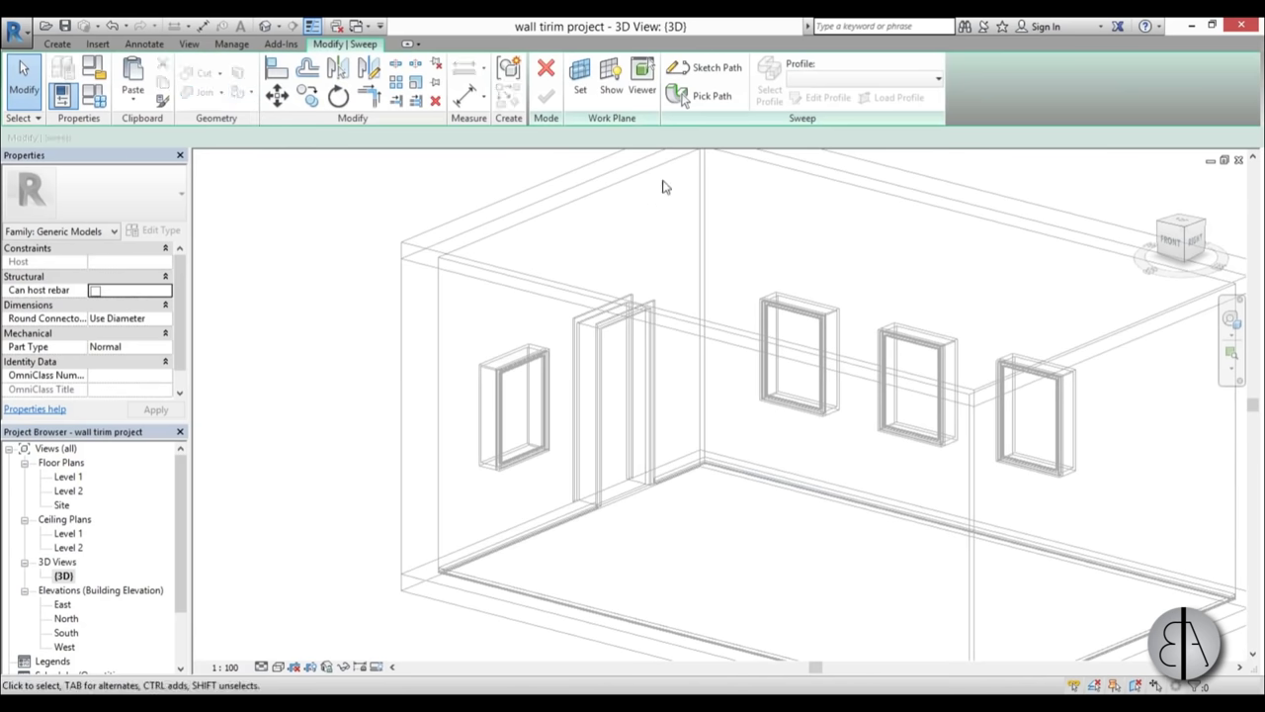
left_click(713, 68)
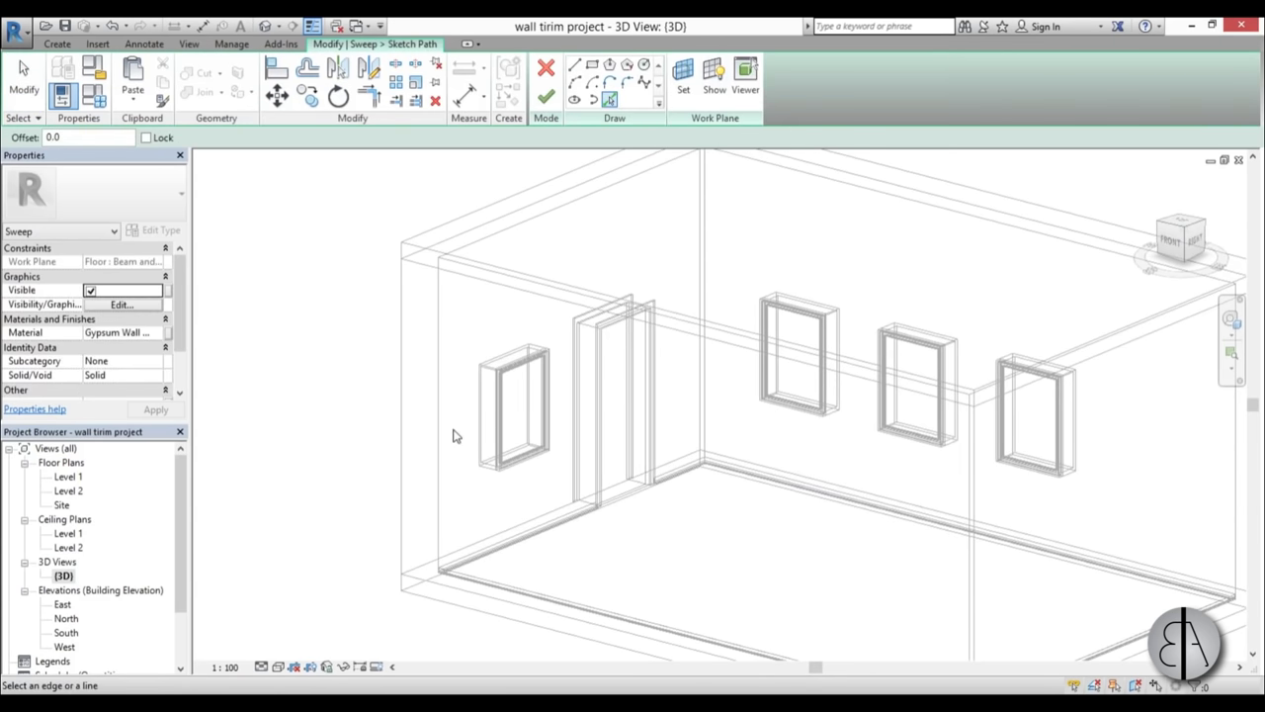
left_click(442, 533)
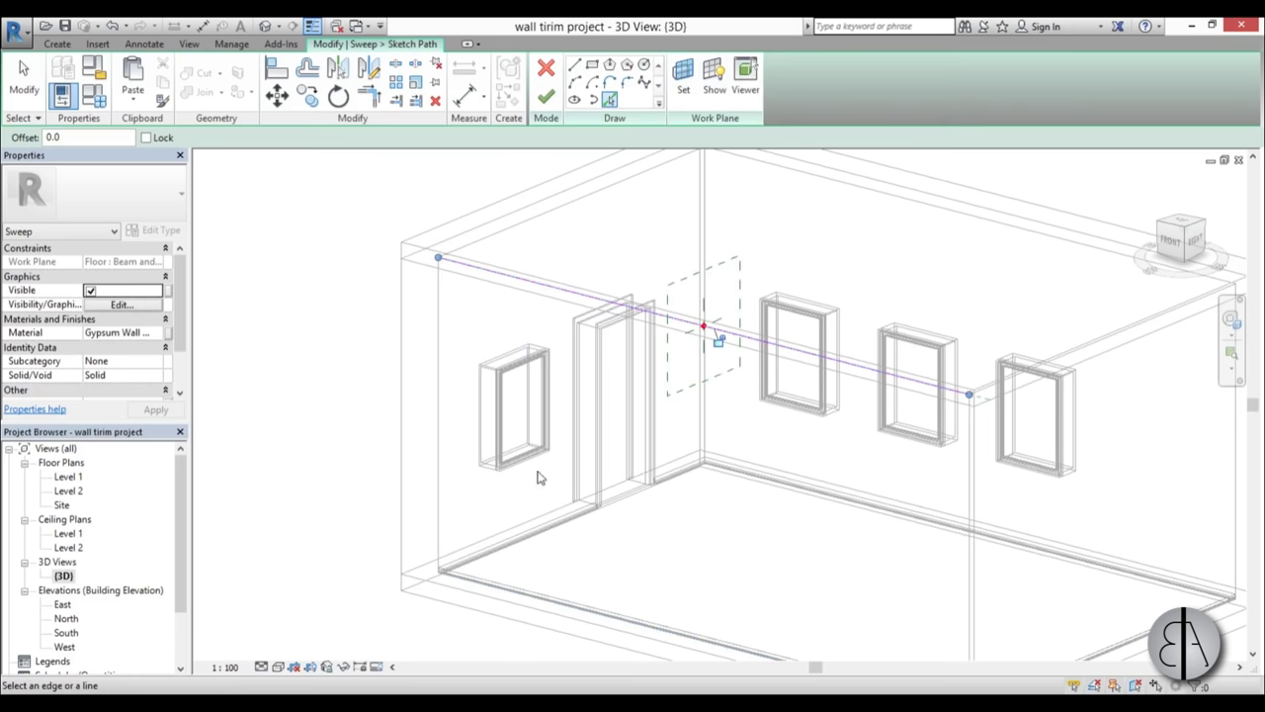
scroll(743, 570, "down", 4)
middle_click_drag(726, 551, 890, 658, "shift")
middle_click_drag(889, 510, 730, 560)
scroll(761, 514, "up", 2)
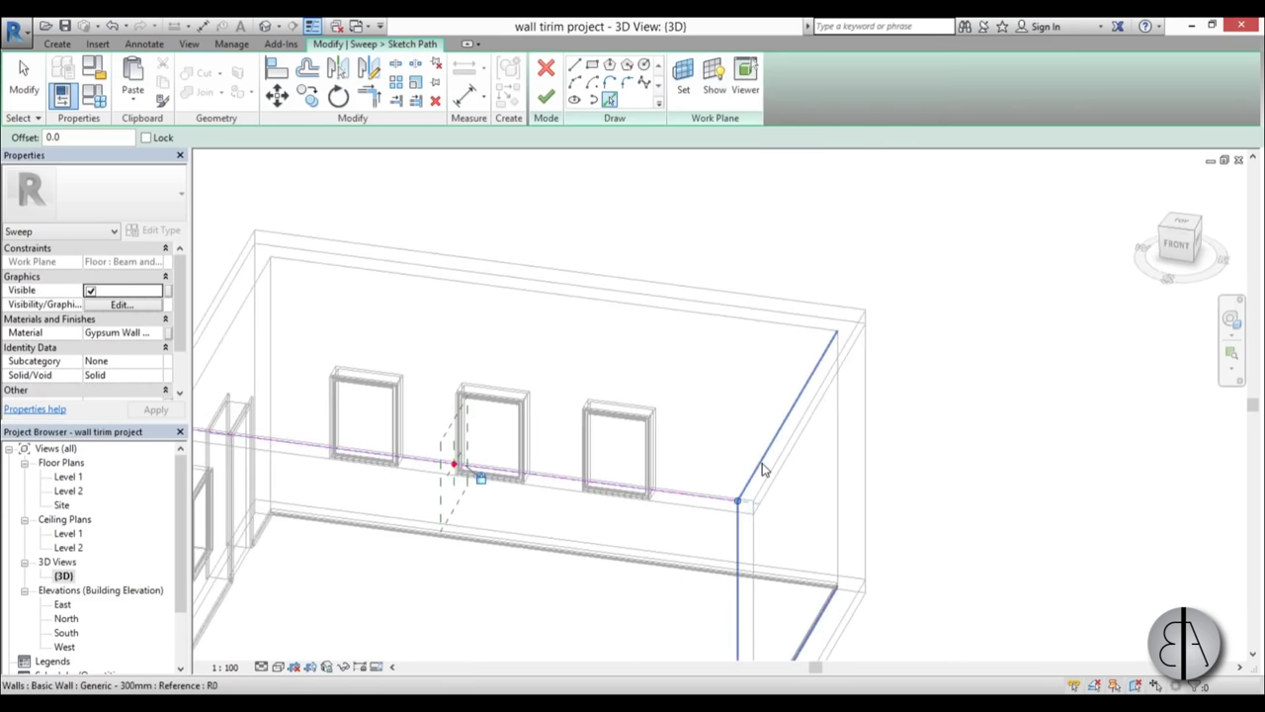
Add the inner top edges of the other three walls to close the path, locking the window-wall and door-wall lines
left_click(761, 470)
left_click(823, 400)
left_click(783, 328)
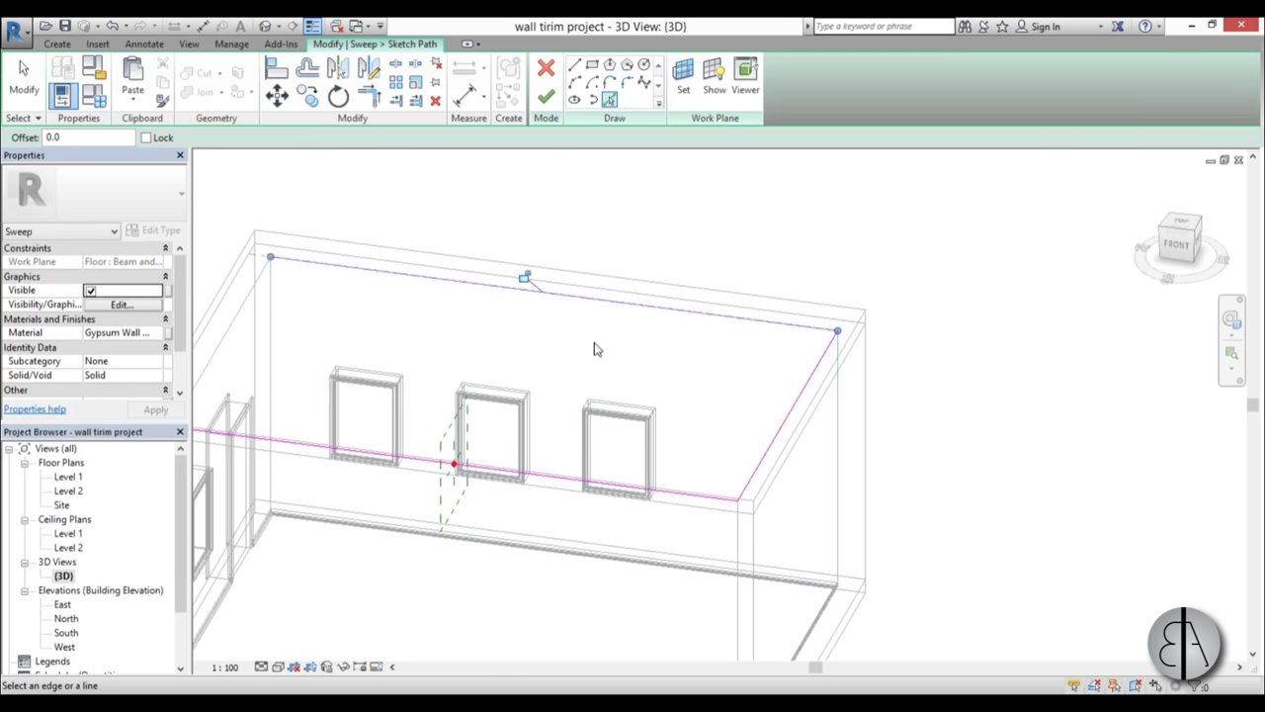
left_click(525, 277)
middle_click_drag(478, 372, 803, 394)
scroll(599, 361, "up", 1)
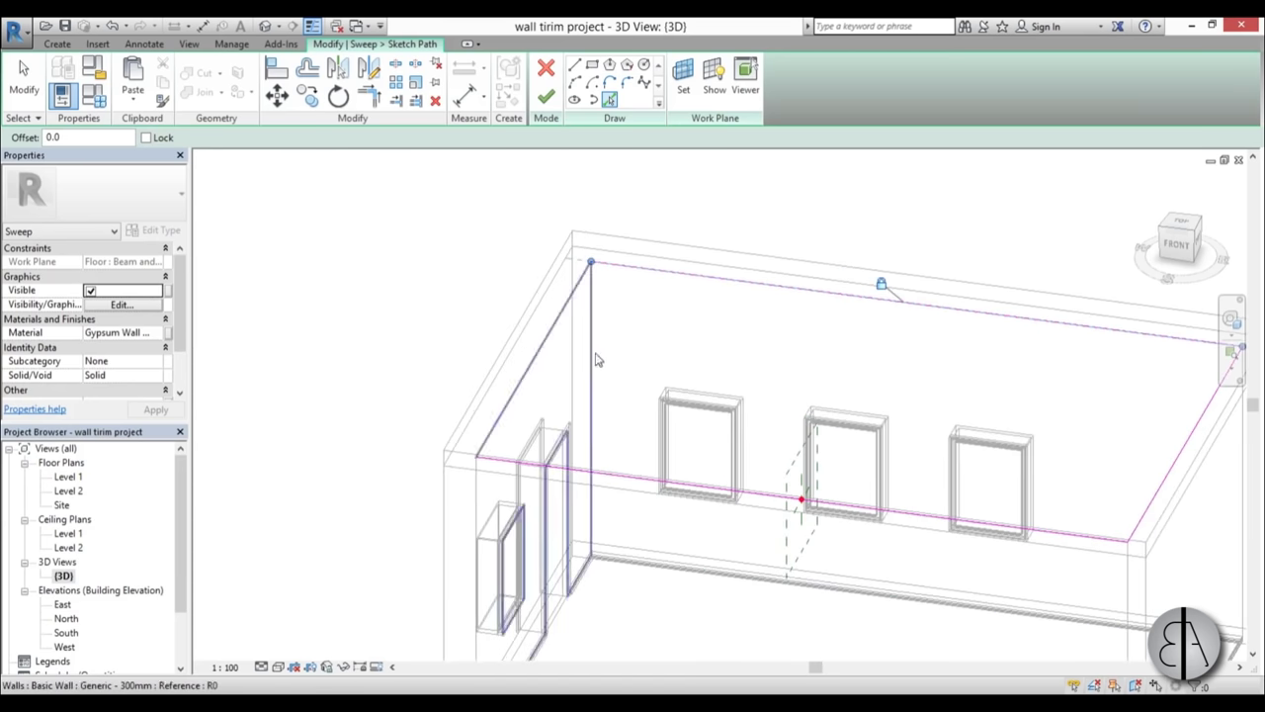
left_click(552, 353)
scroll(499, 382, "down", 2)
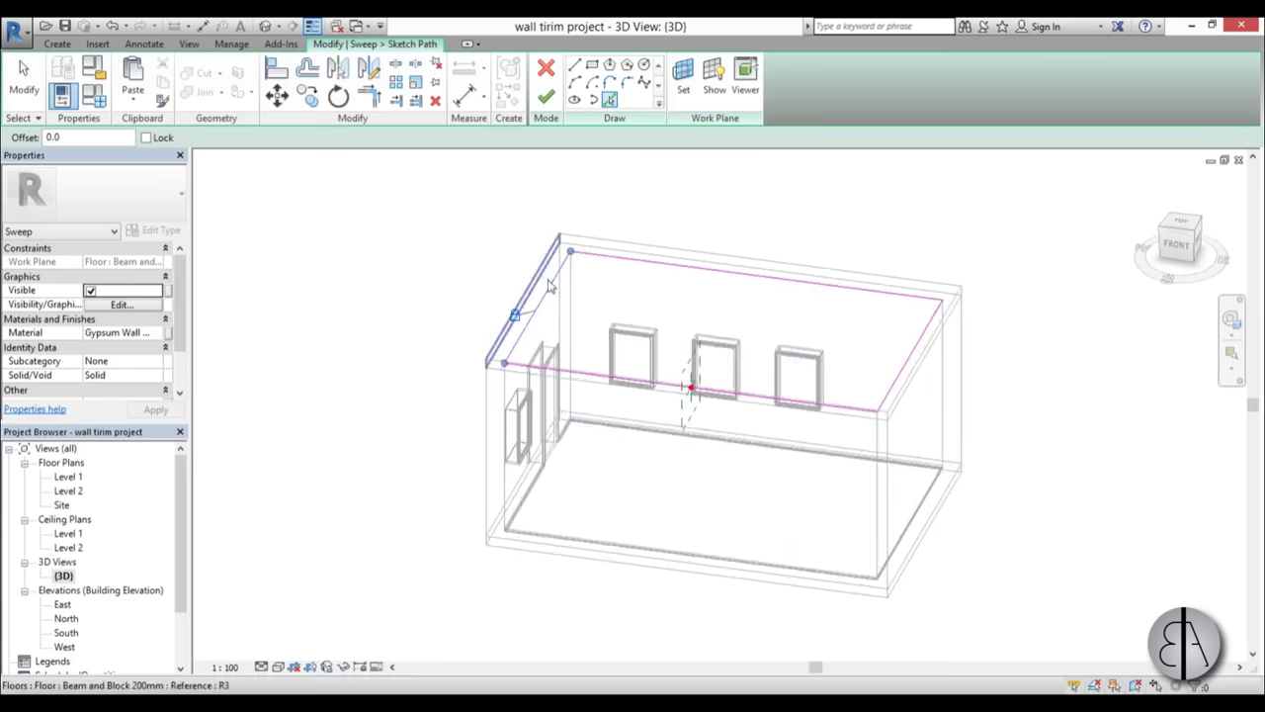
middle_click_drag(499, 382, 607, 437, "shift")
scroll(556, 365, "up", 2)
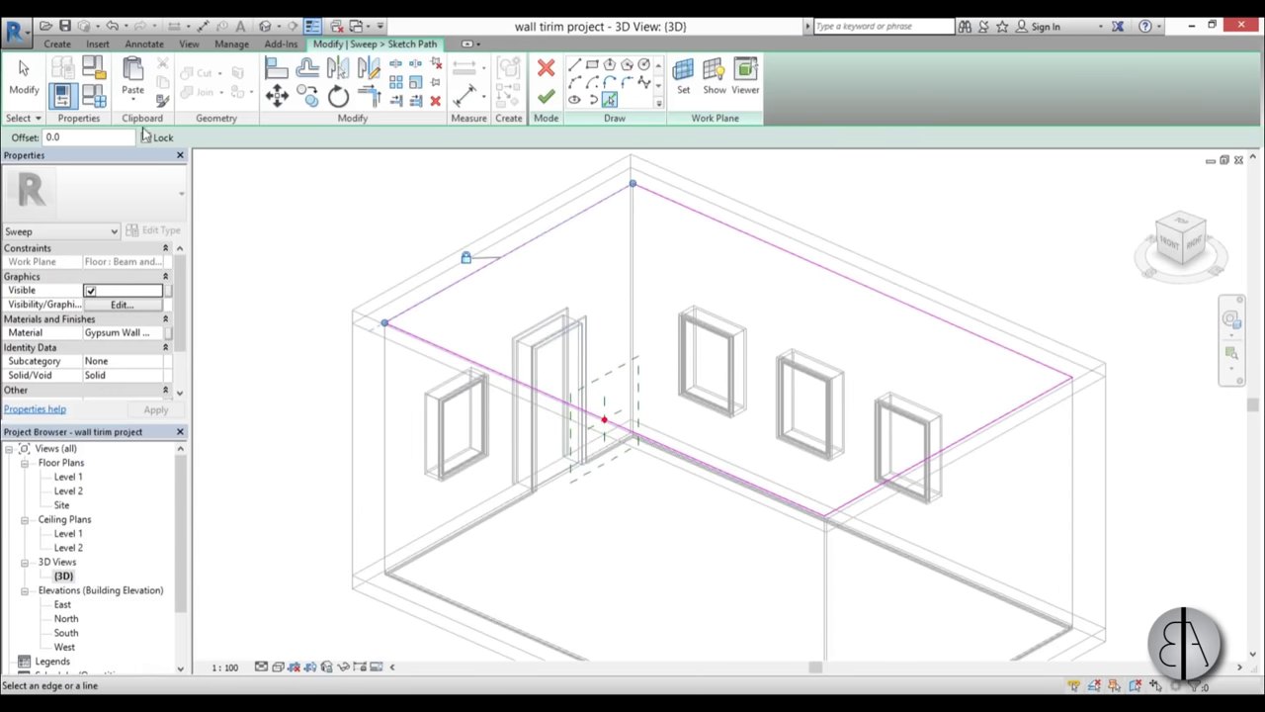
Finish the sweep path around the ceiling and open its profile sketch for editing
left_click(28, 89)
mouse_move(763, 284)
middle_mouse_down("shift")
mouse_move(791, 366)
mouse_move(583, 378)
middle_mouse_up("shift")
scroll(372, 302, "up", 5)
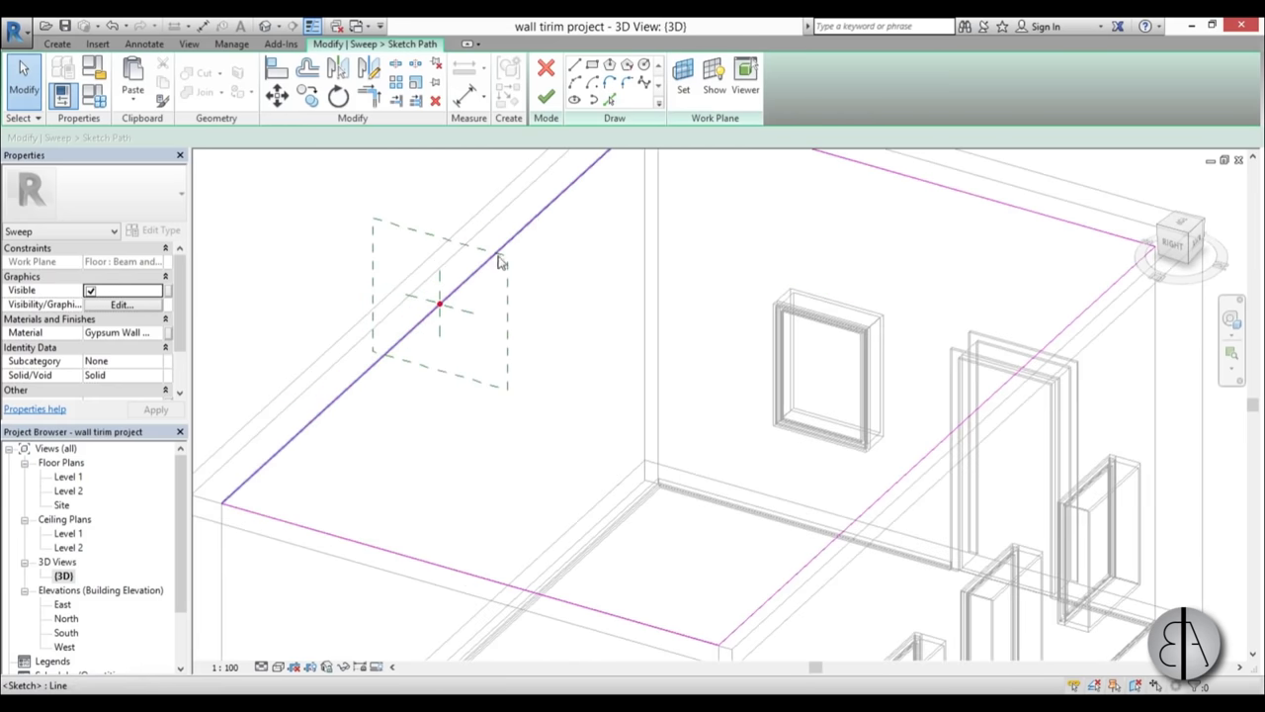
left_click(545, 96)
left_click(823, 98)
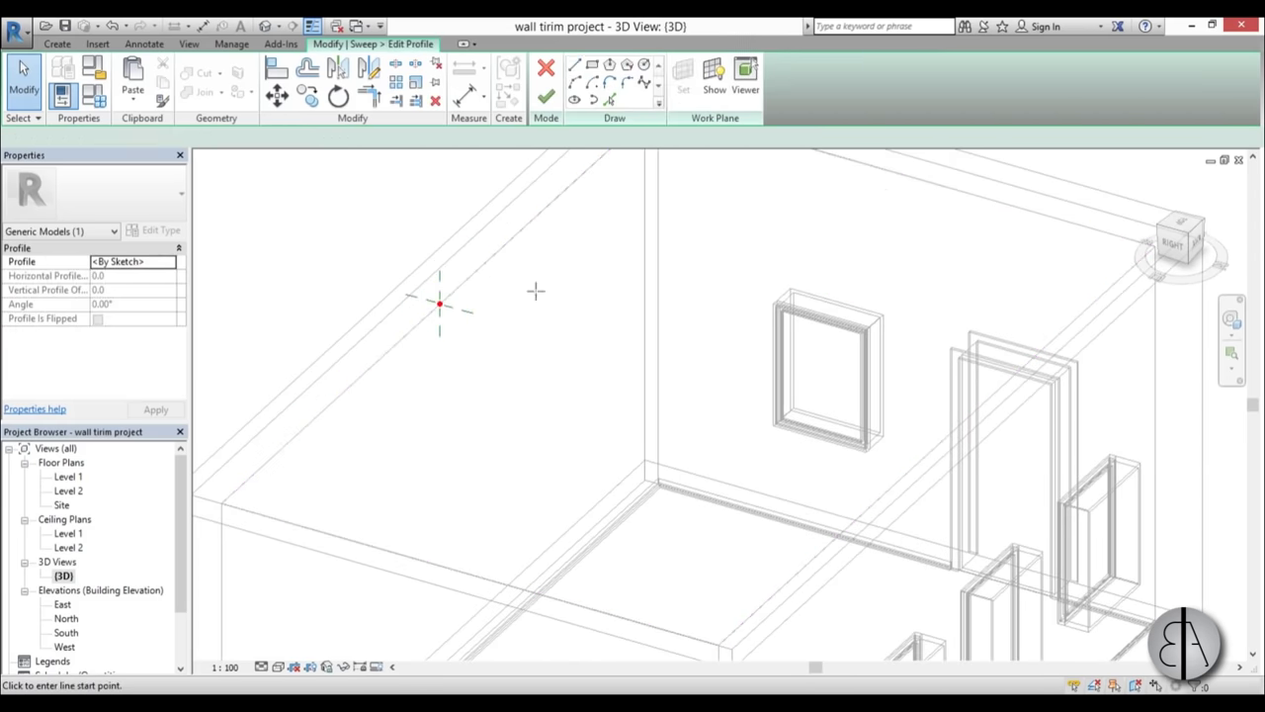
Draw the profile's top line horizontally from the path's reference point along the ceiling into the room
scroll(474, 279, "up", 5)
left_click(480, 278)
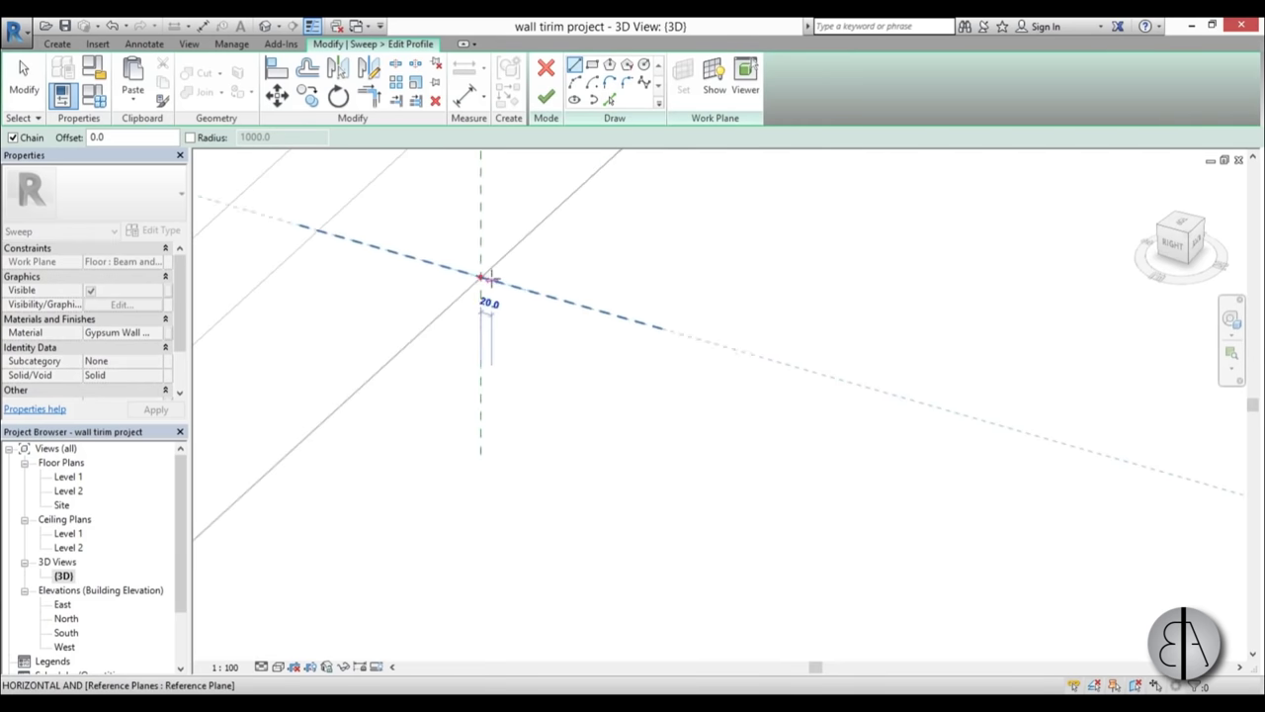
left_click(545, 297)
scroll(545, 296, "up", 3)
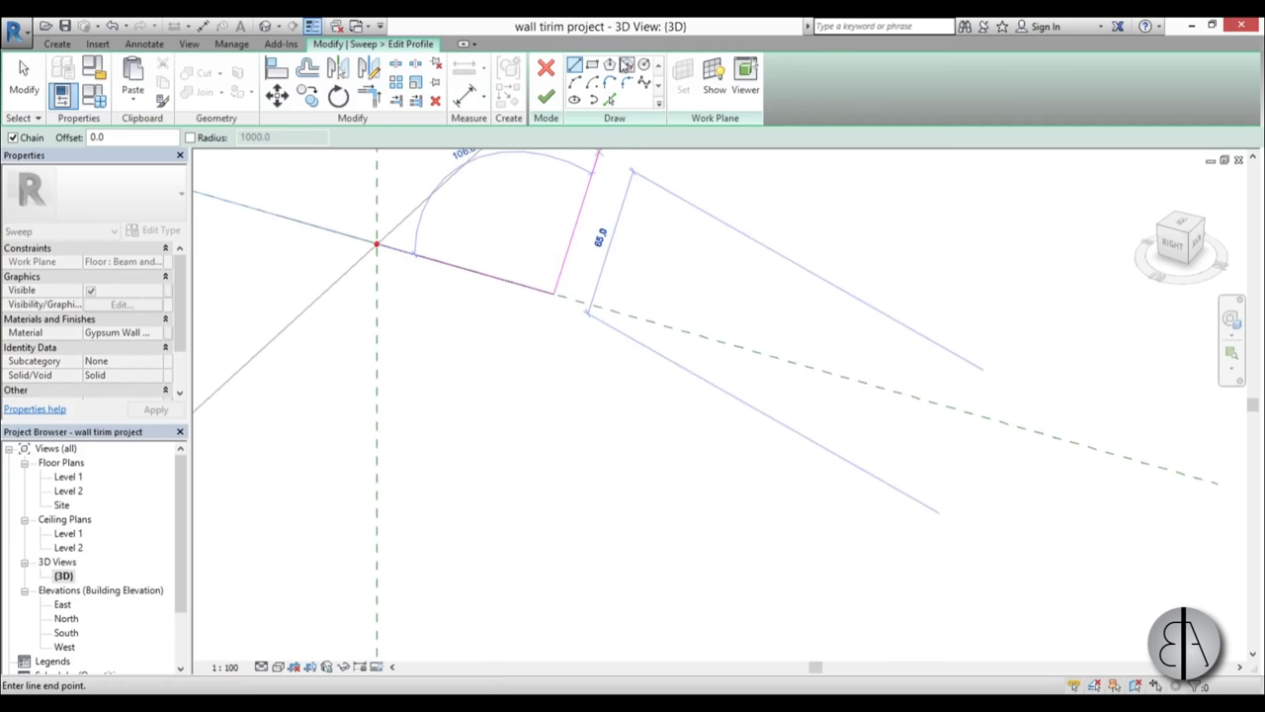
Draw an arc with a chord of about 15 mm from the top line's outer end, down and inward at 45°
left_click(579, 85)
scroll(553, 289, "up", 3)
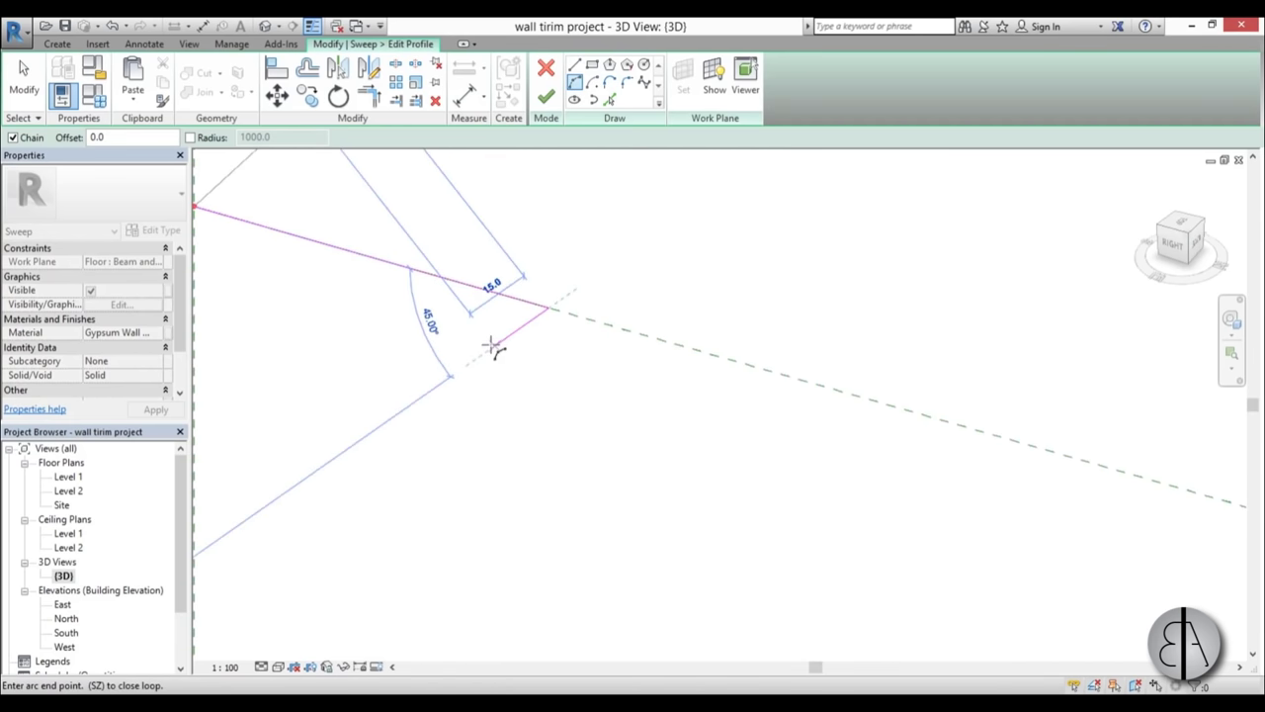
left_click(494, 341)
left_click(523, 347)
scroll(819, 285, "down", 3)
middle_click_drag(752, 342, 896, 342)
Draw a horizontal line about 30 mm long from the arc's lower end back toward the wall
left_click(575, 65)
left_click(574, 64)
scroll(771, 286, "up", 3)
left_click(825, 309)
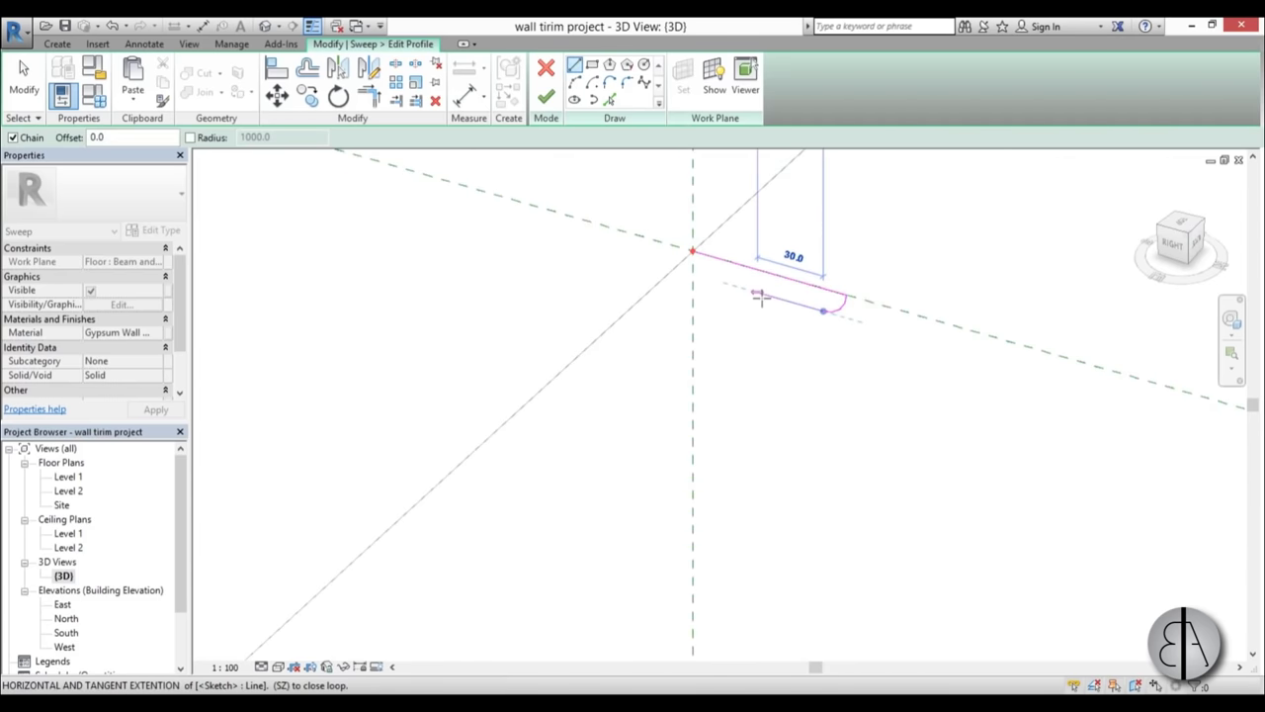
left_click(754, 293)
Draw two successive arcs from the line's inner end, stepping down toward the wall's vertical reference plane
left_click(574, 82)
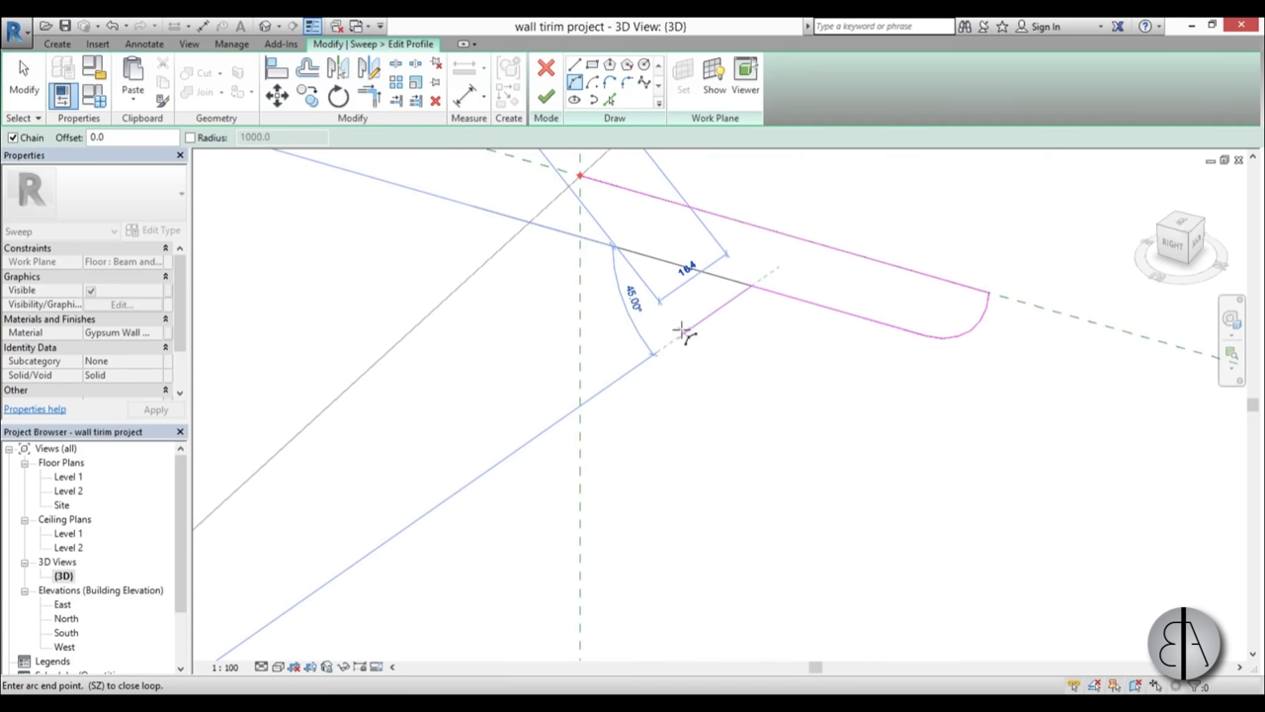
left_click(690, 328)
left_click(720, 338)
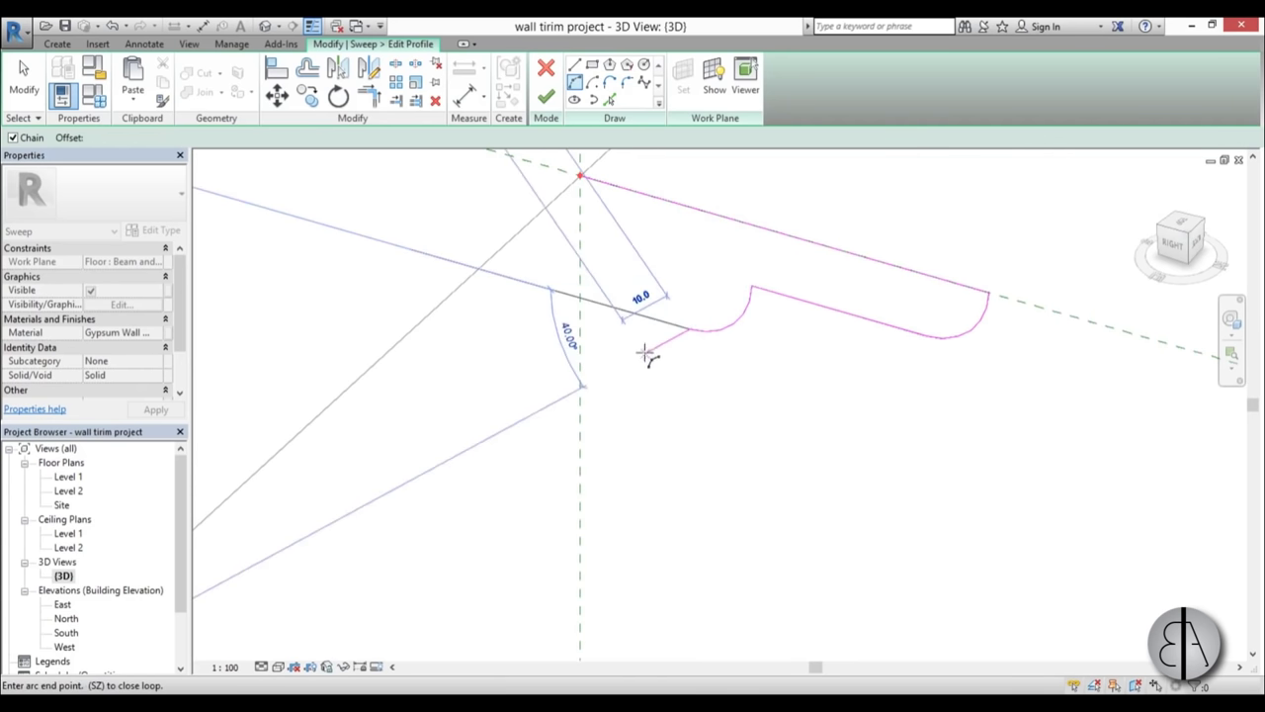
left_click(636, 367)
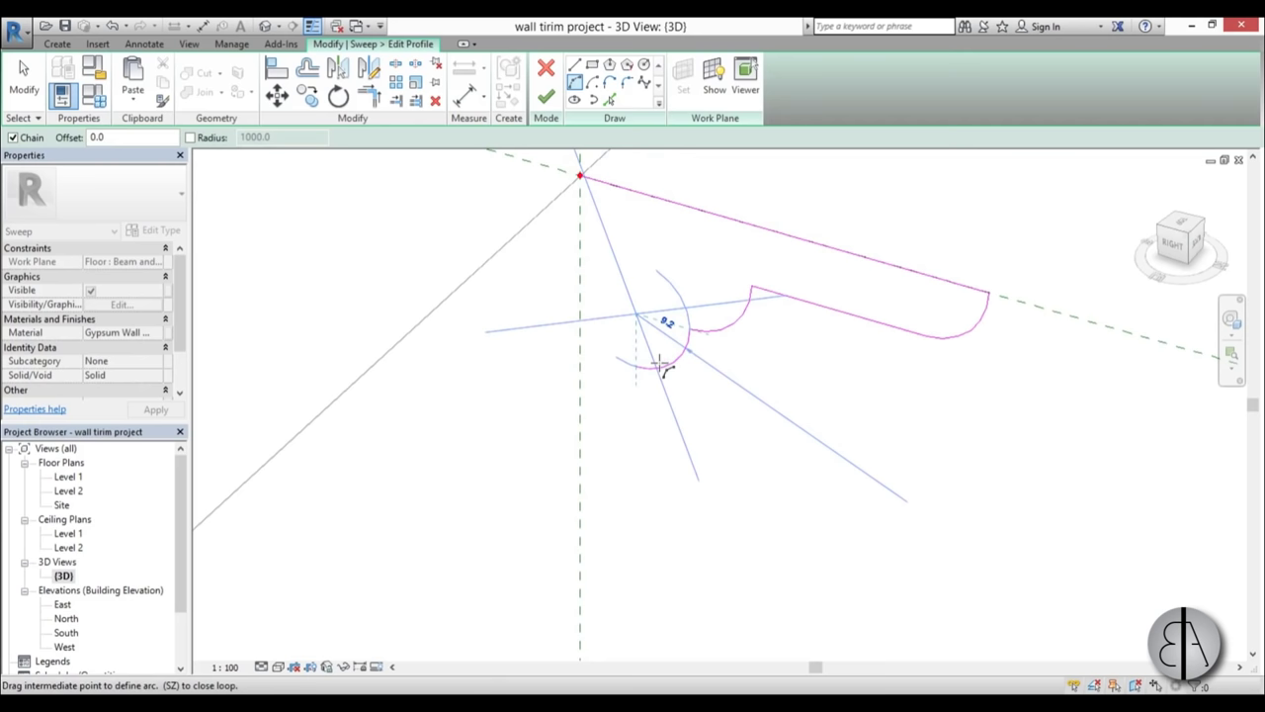
left_click(664, 358)
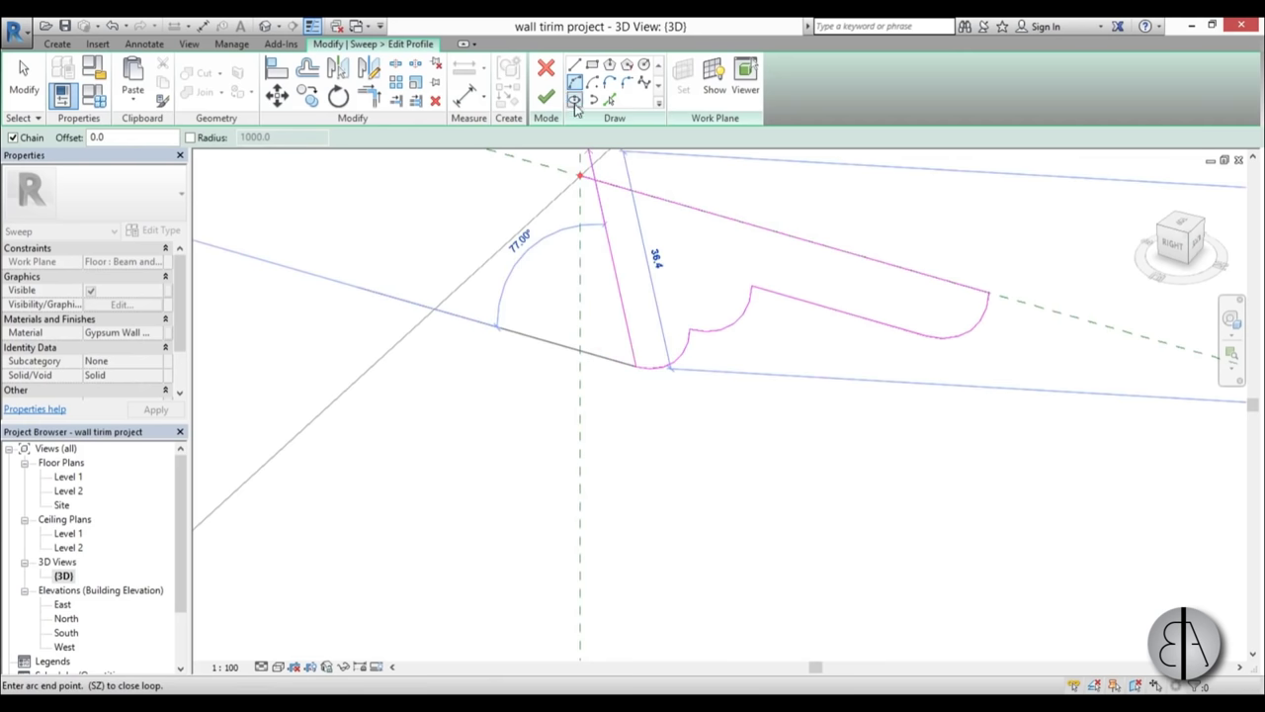
Close the profile with a horizontal line about 10 mm long to the vertical reference plane and a vertical line up to the reference point
left_click(575, 65)
left_click(636, 366)
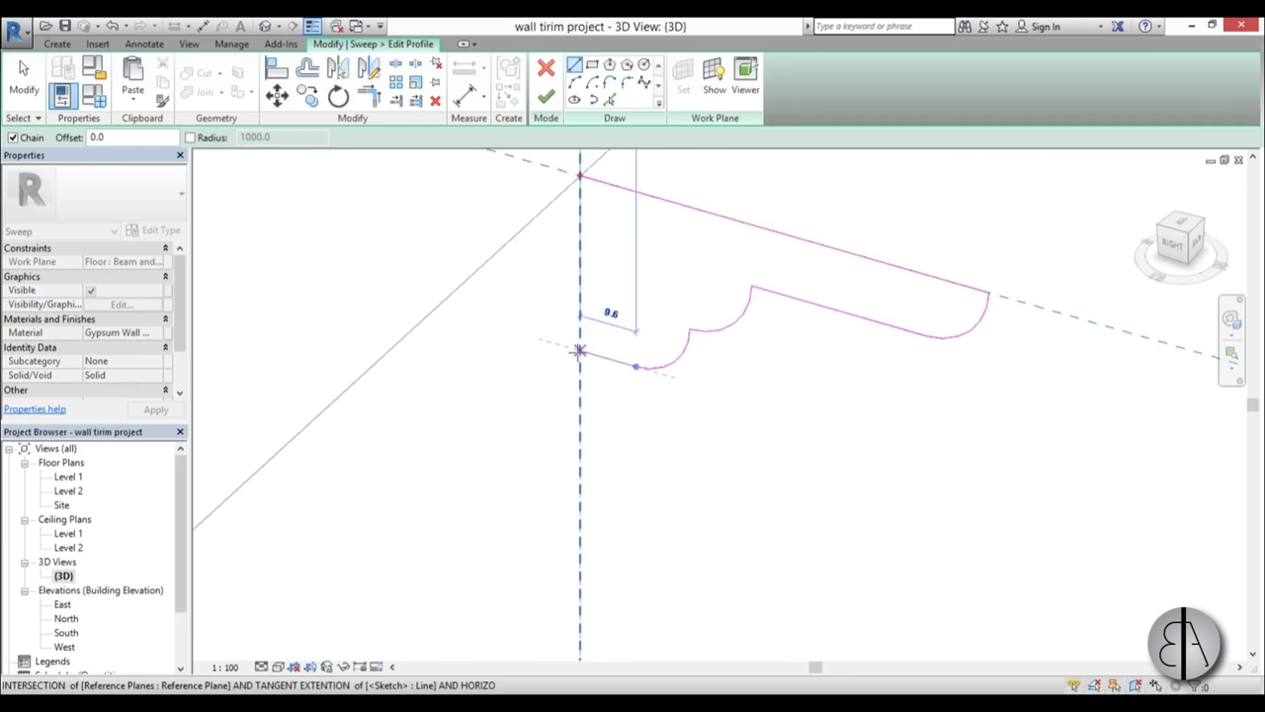
left_click(580, 351)
left_click(580, 176)
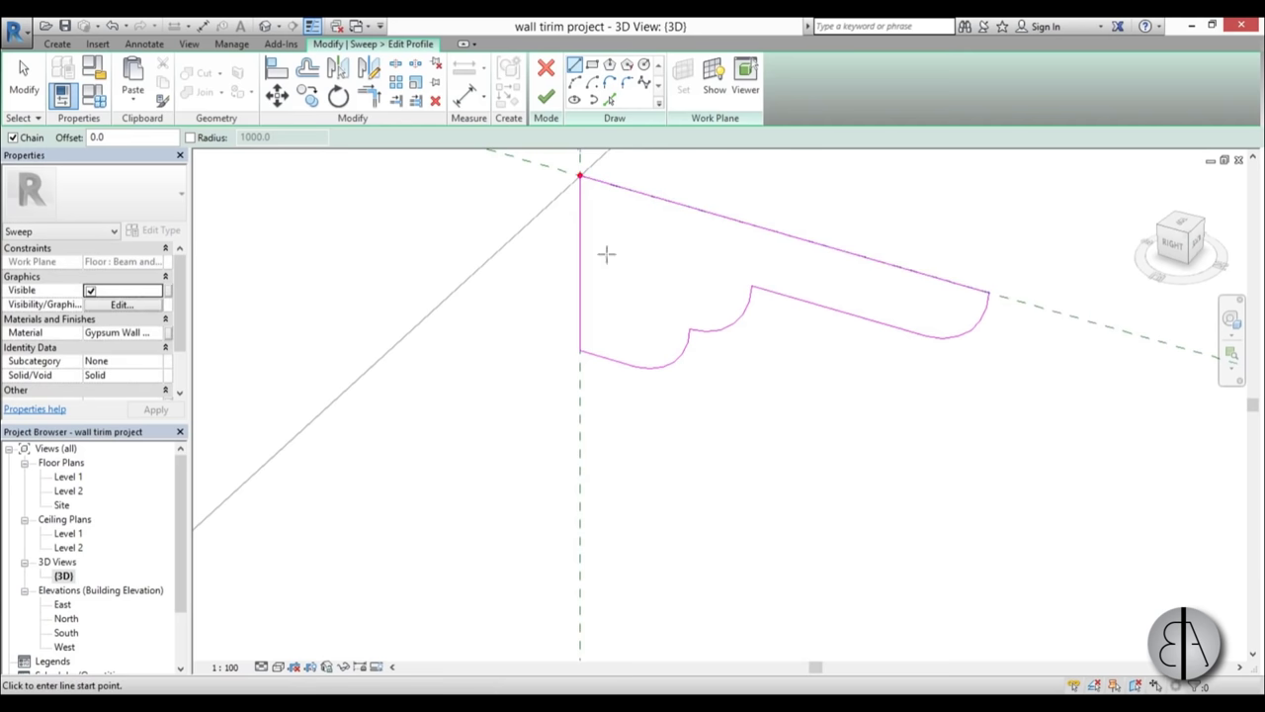
scroll(583, 248, "down", 4)
scroll(497, 258, "up", 4)
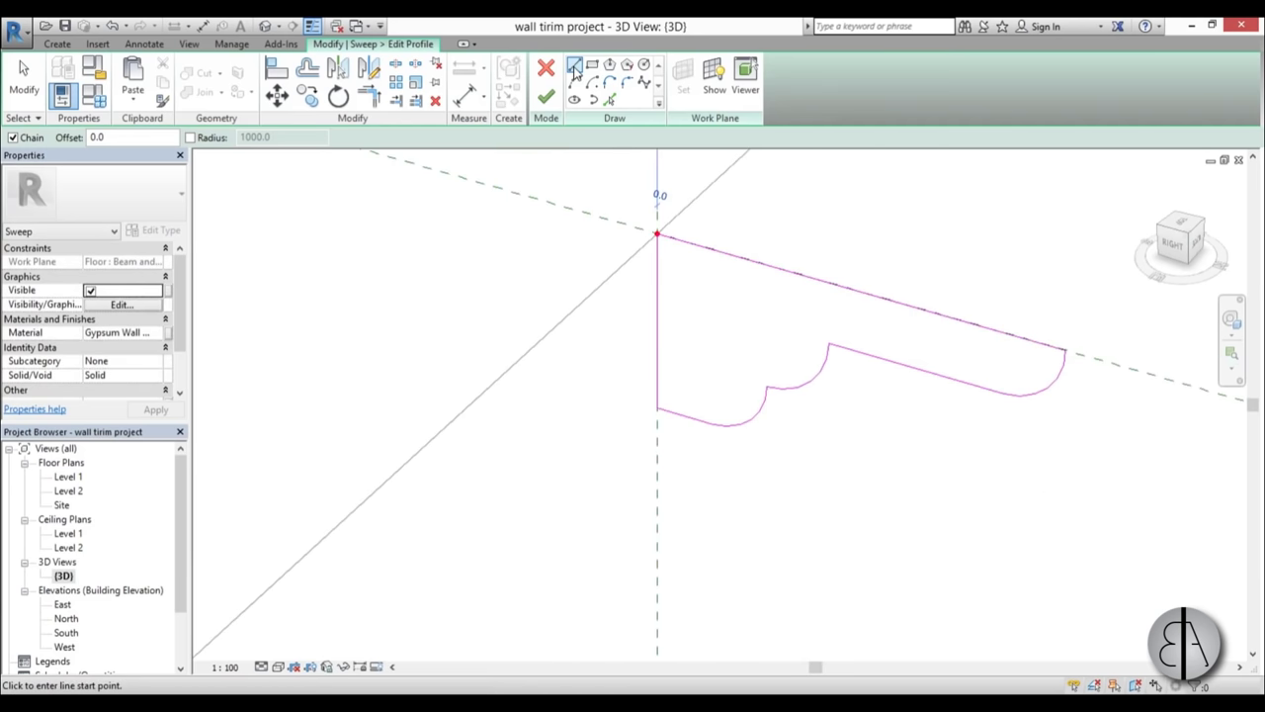
left_click(649, 283)
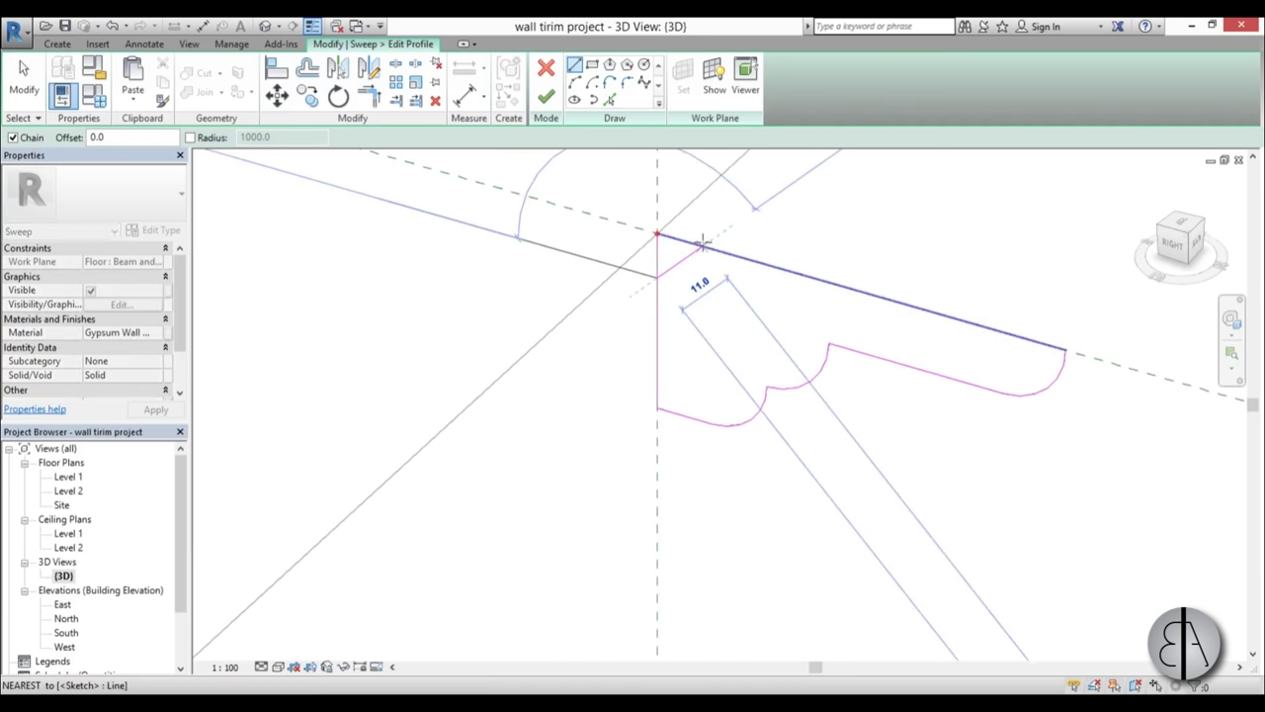
key("Escape")
key("Escape")
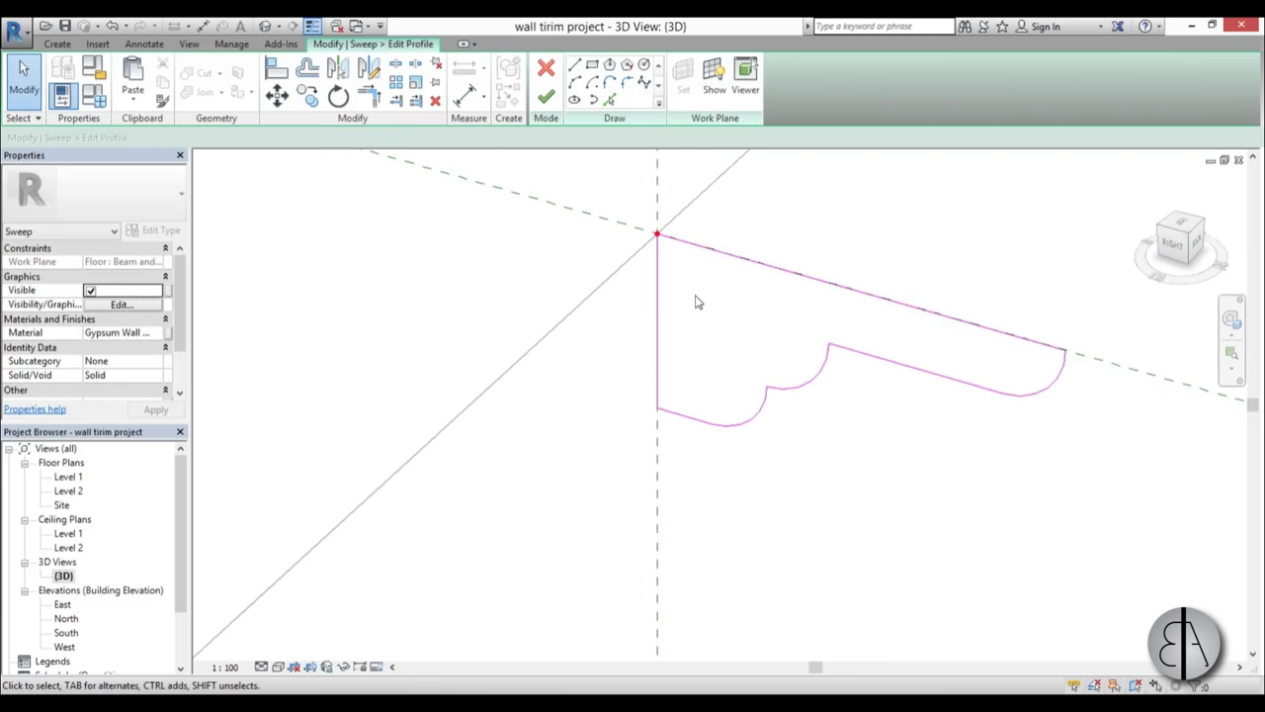
Move the profile's bottom line and the lowest arc further down the wall, unjoining them from the arc above
scroll(699, 308, "down", 5)
middle_click_drag(497, 306, 633, 445, "shift")
scroll(570, 421, "down", 3)
middle_click_drag(734, 512, 576, 425)
scroll(478, 361, "down", 1)
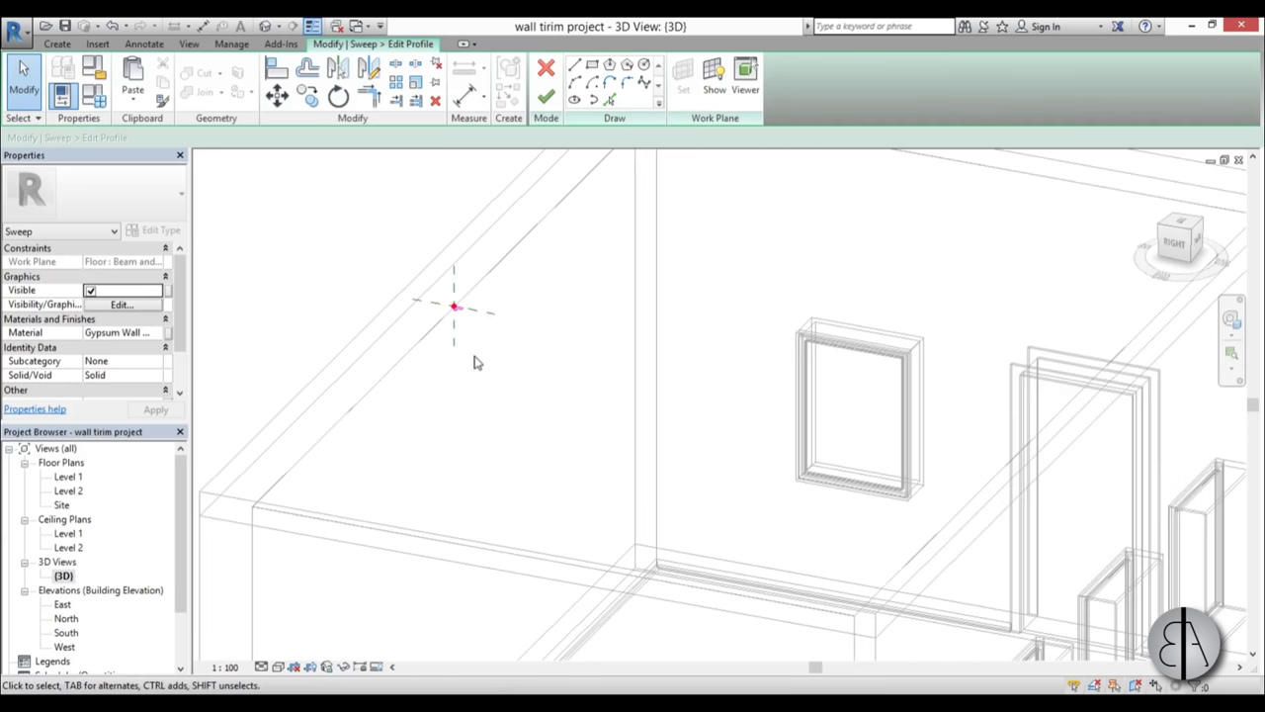
scroll(463, 328, "up", 4)
scroll(464, 329, "up", 5)
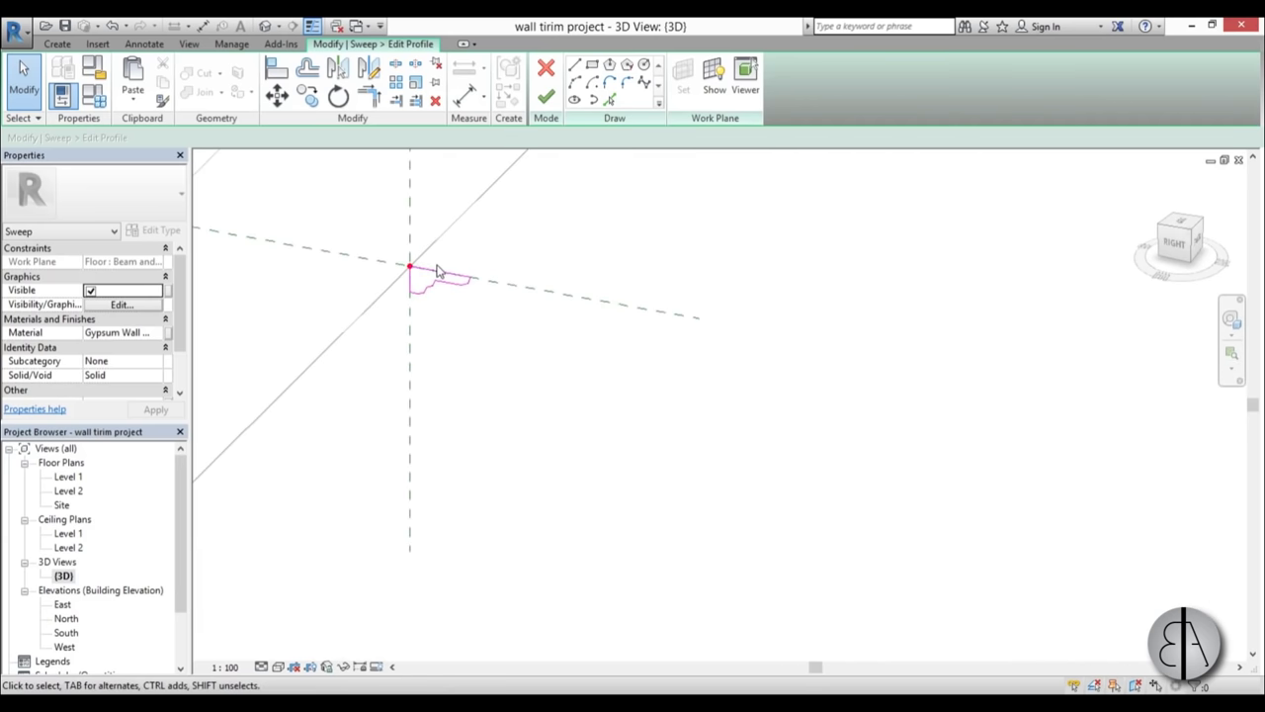
left_click(576, 314)
mouse_move(576, 314)
left_mouse_down()
mouse_move(571, 324)
mouse_move(593, 325)
left_mouse_up()
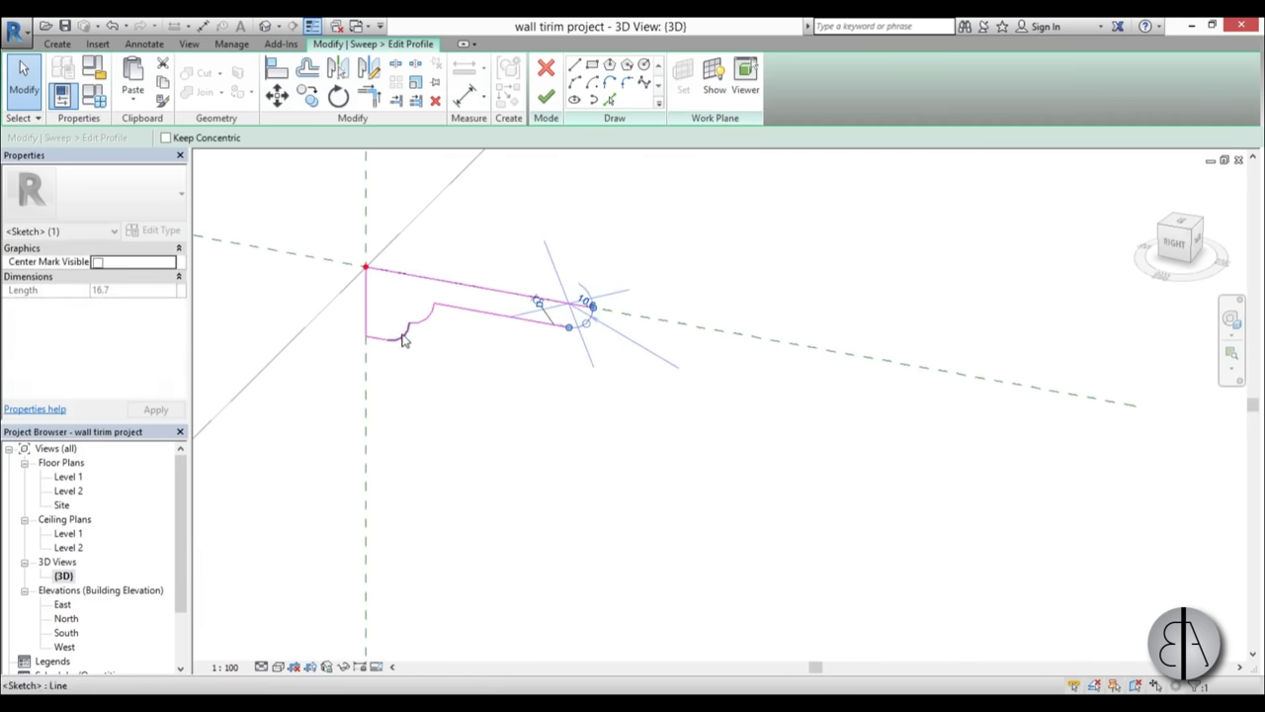
left_click(380, 343)
left_click_drag(381, 342, 442, 423)
scroll(430, 374, "up", 3)
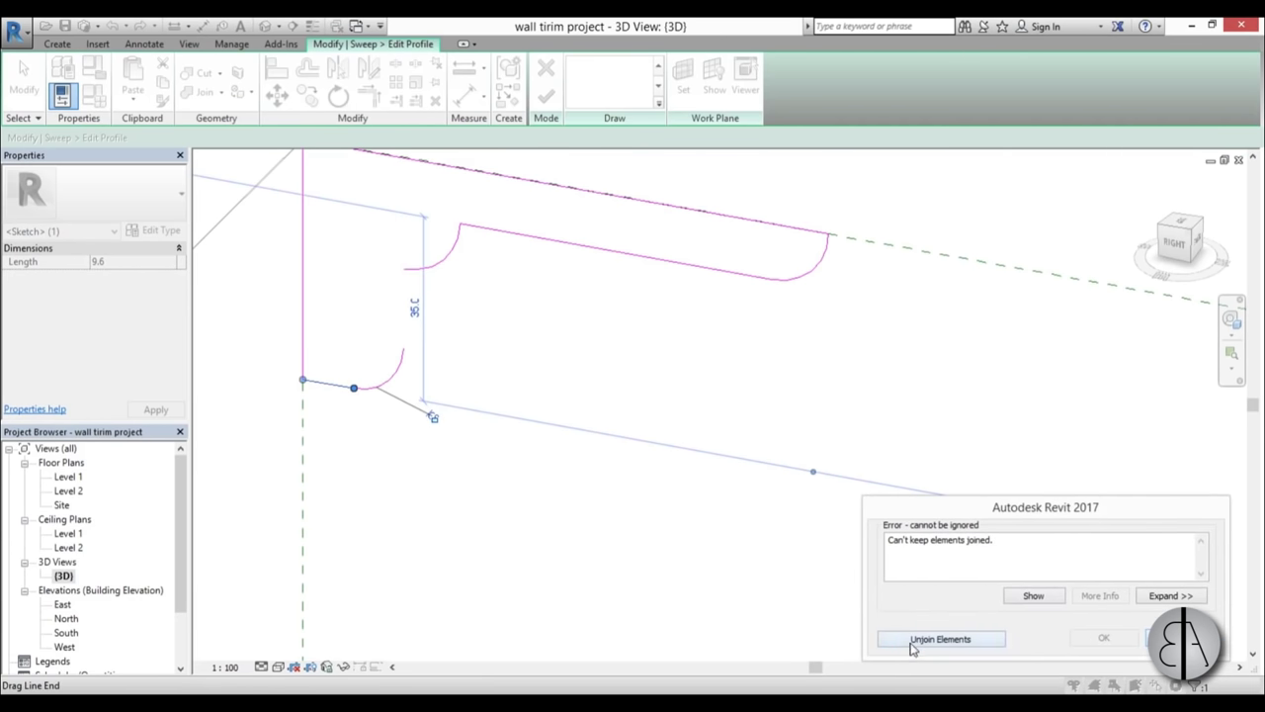
left_click(940, 638)
key("Escape")
Draw a vertical line bridging the gap between the two inner arcs and finish the profile sketch
left_click(574, 65)
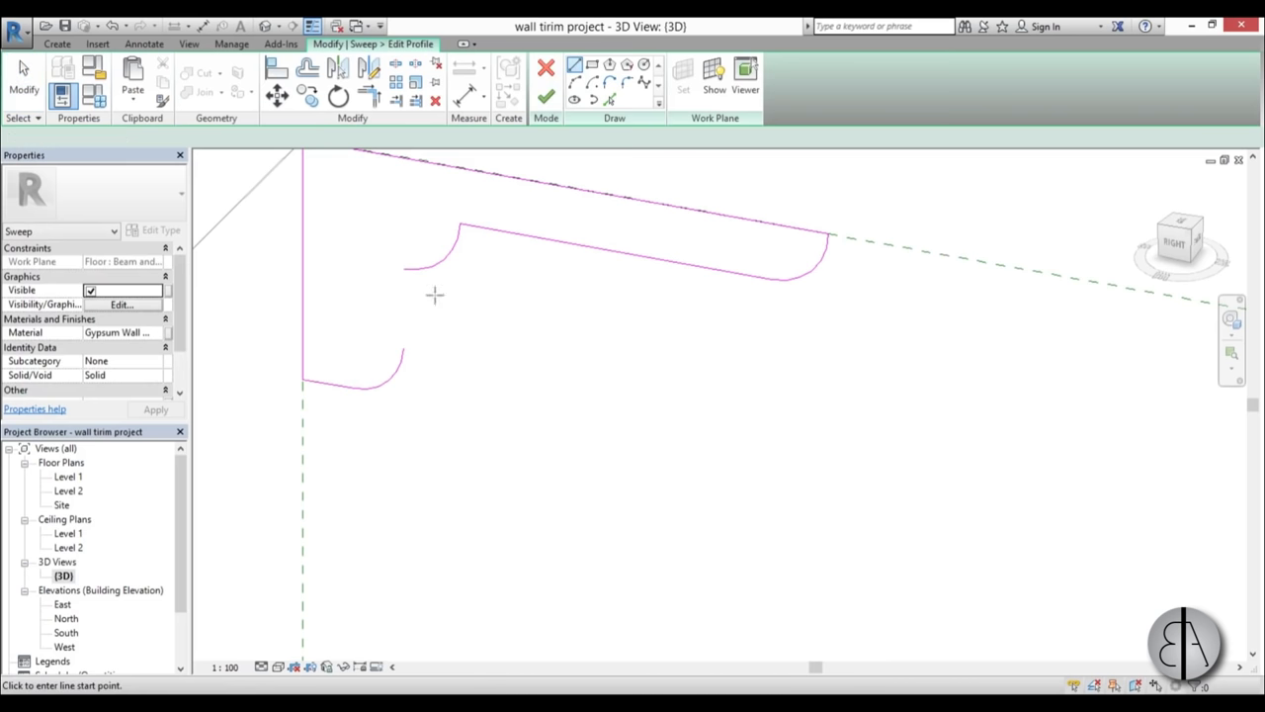
left_click(403, 348)
left_click(403, 269)
key("Escape")
scroll(501, 290, "down", 4)
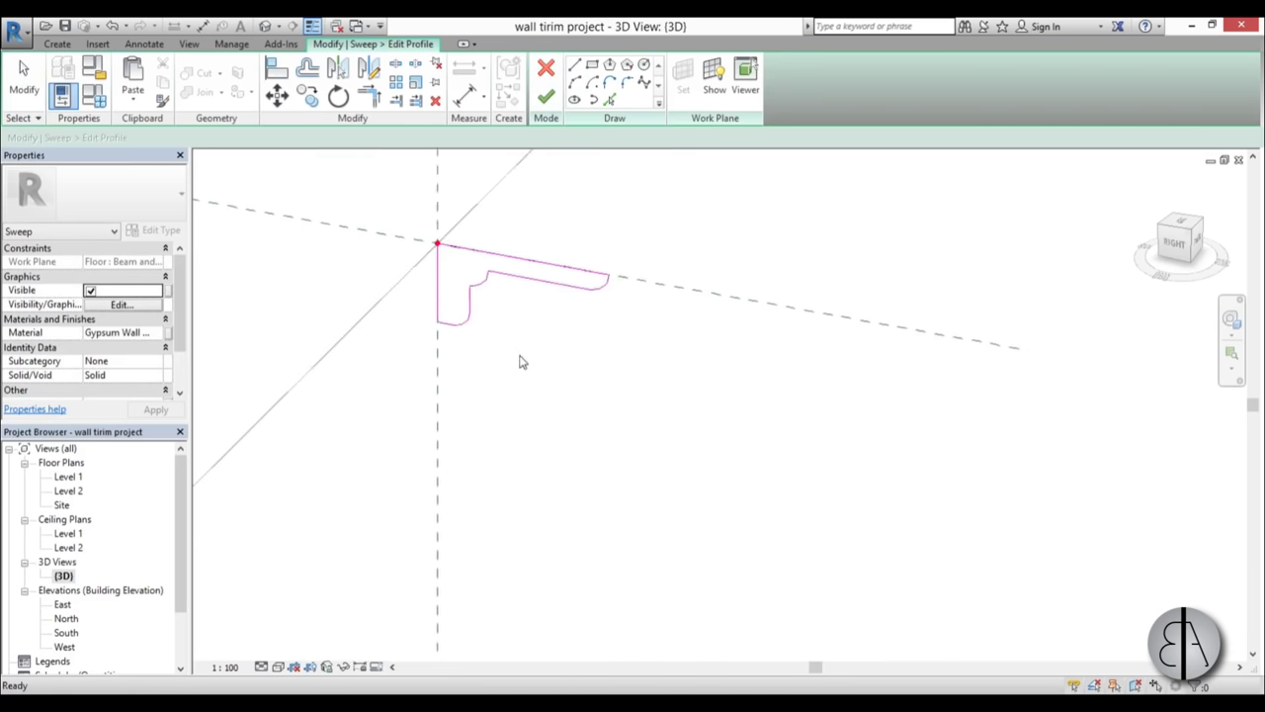
left_click(546, 95)
Finish the ceiling trim sweep, keep Gypsum Wall Board as its material and finish the in-place model
scroll(554, 371, "down", 4)
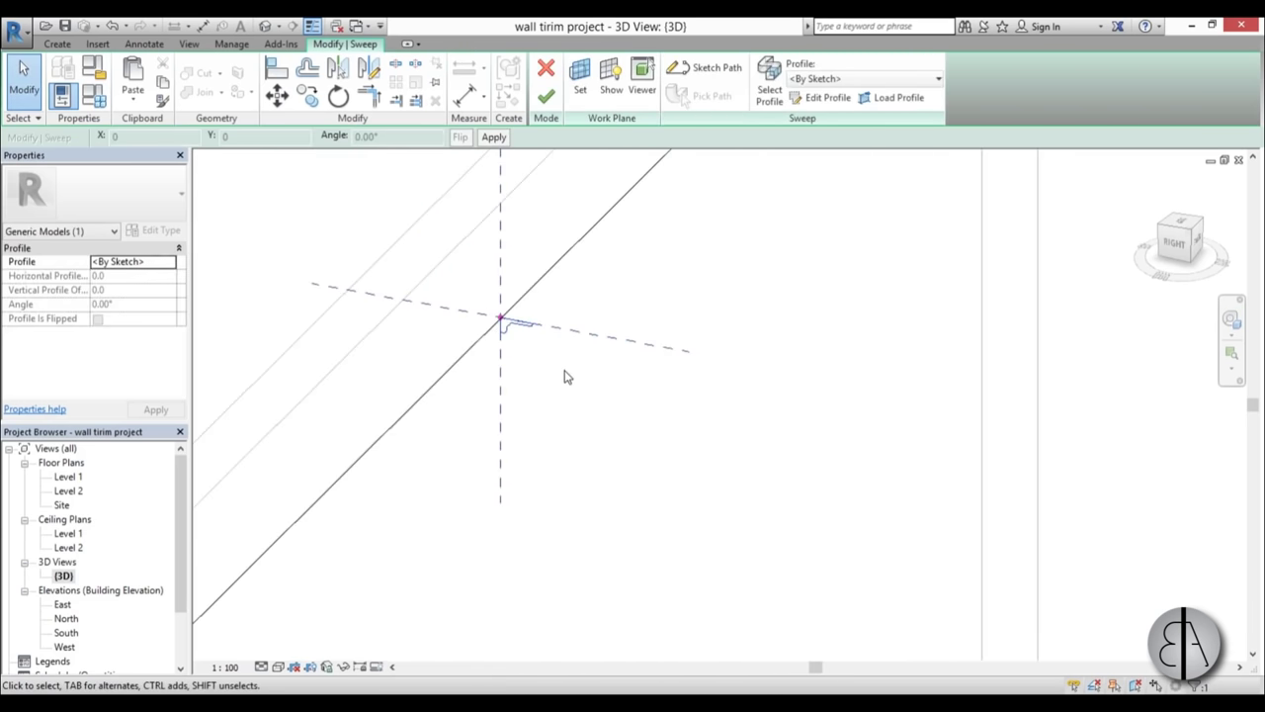
middle_click_drag(564, 372, 367, 356)
left_click(527, 414)
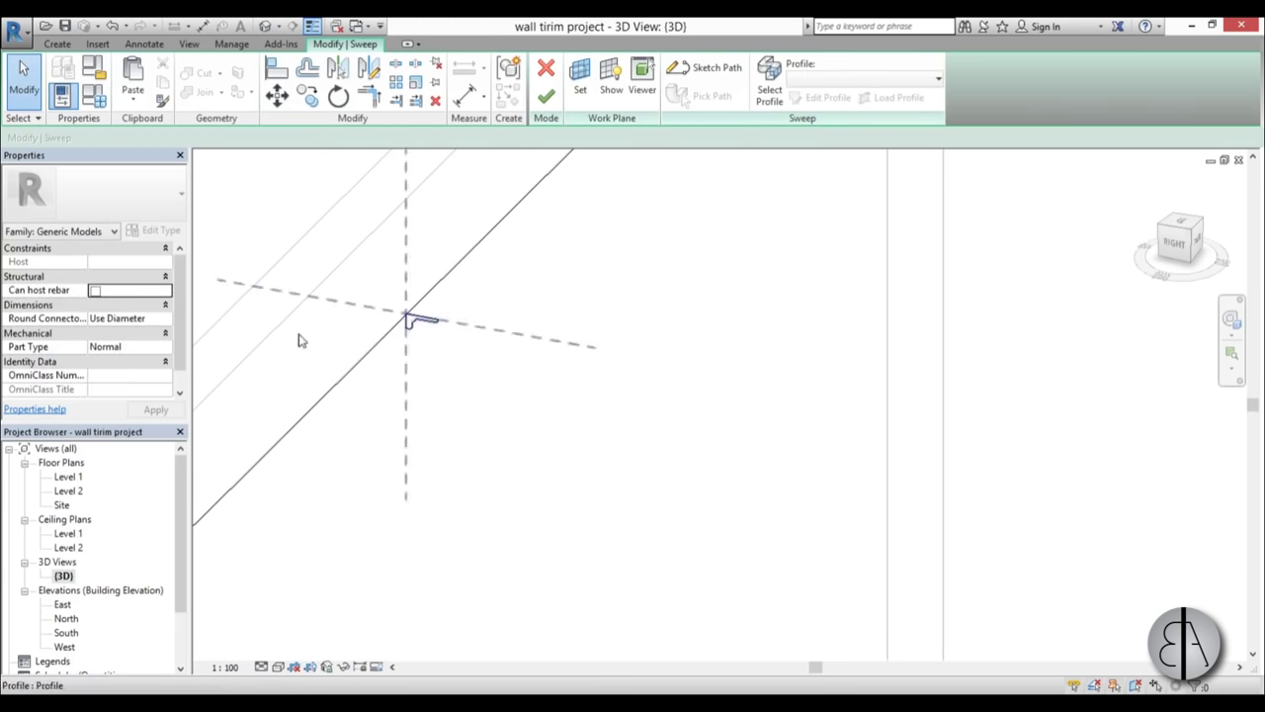
left_click(553, 94)
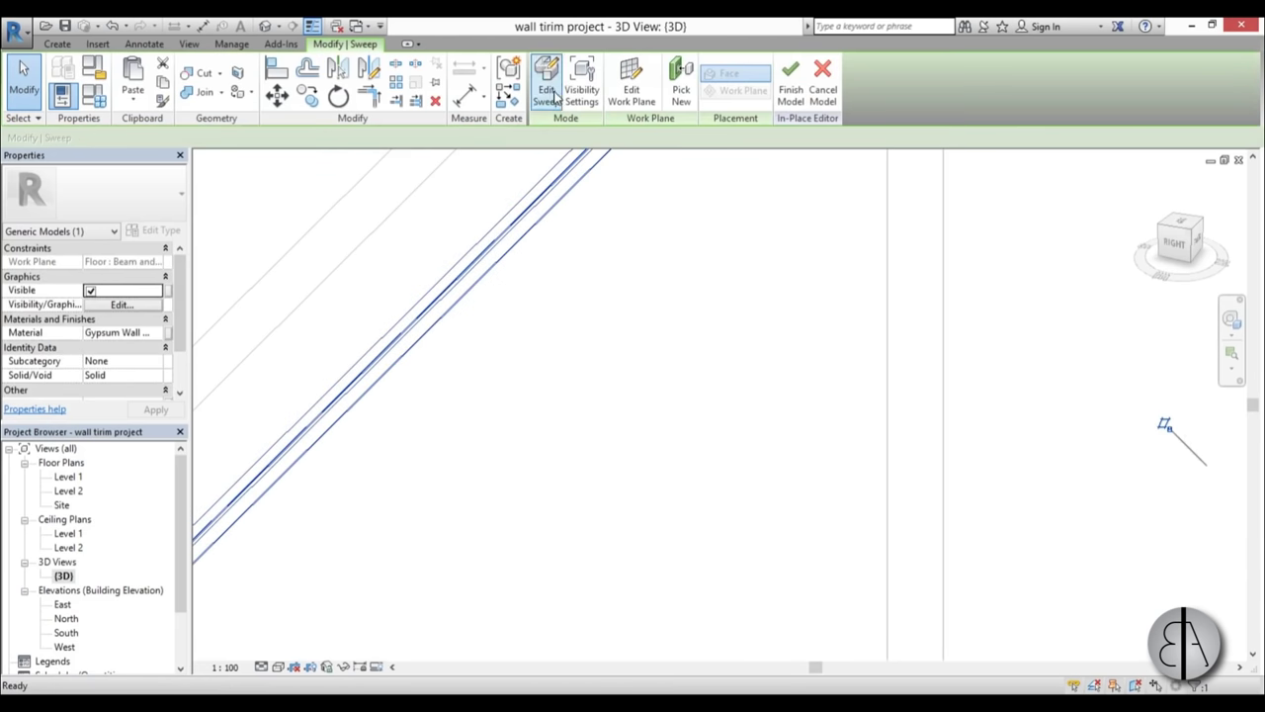
left_click(165, 333)
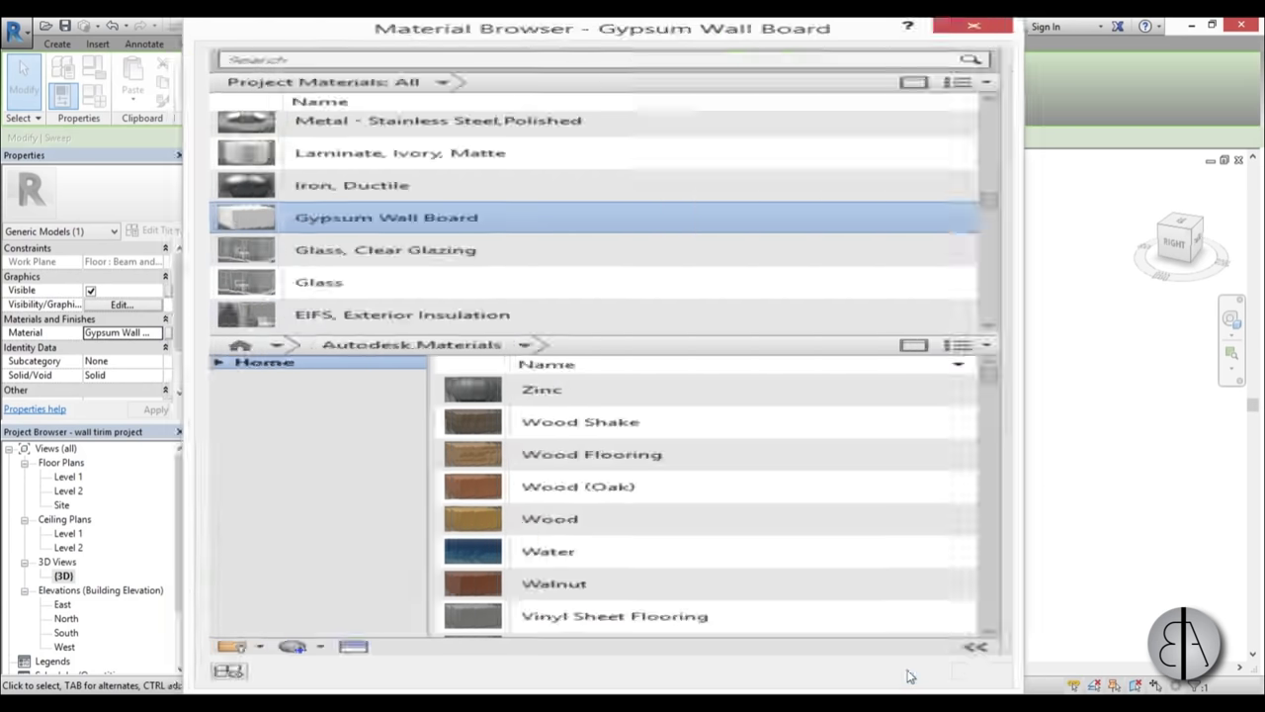
left_click(908, 670)
left_click(473, 409)
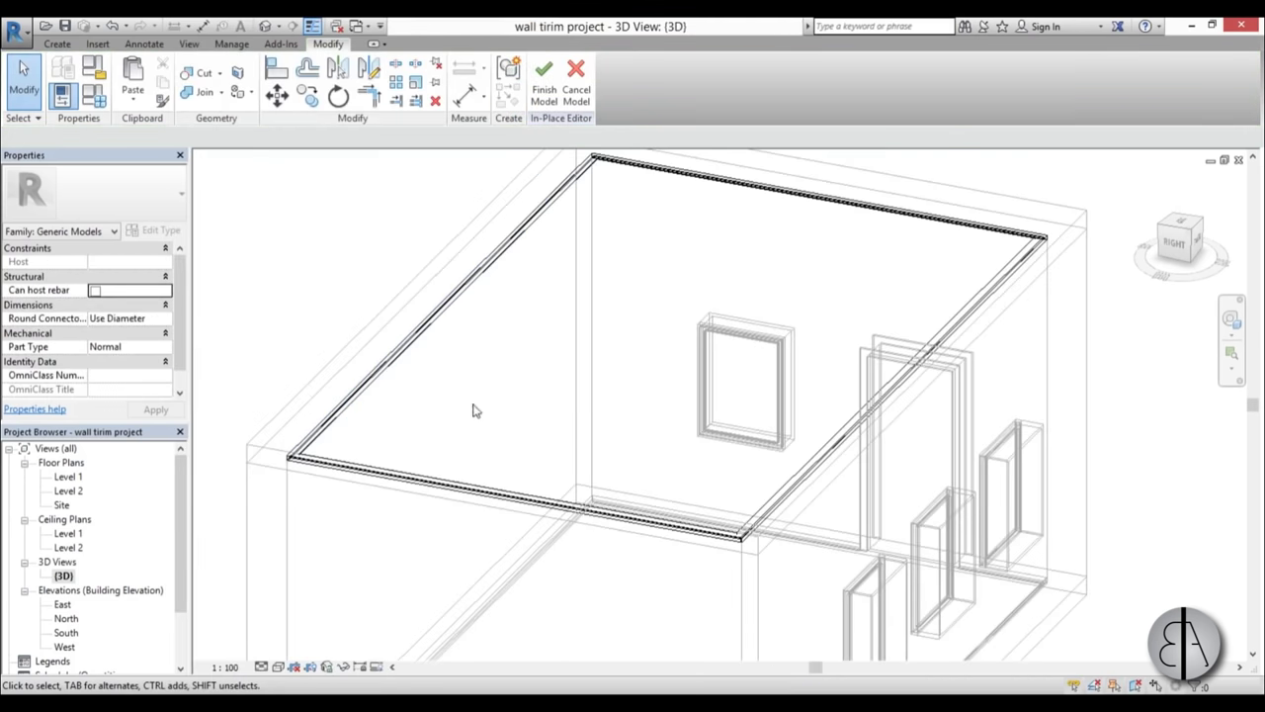
left_click(545, 92)
Open the base trim for in-place editing, select its sweep and open the sweep's material selection
left_click(541, 570)
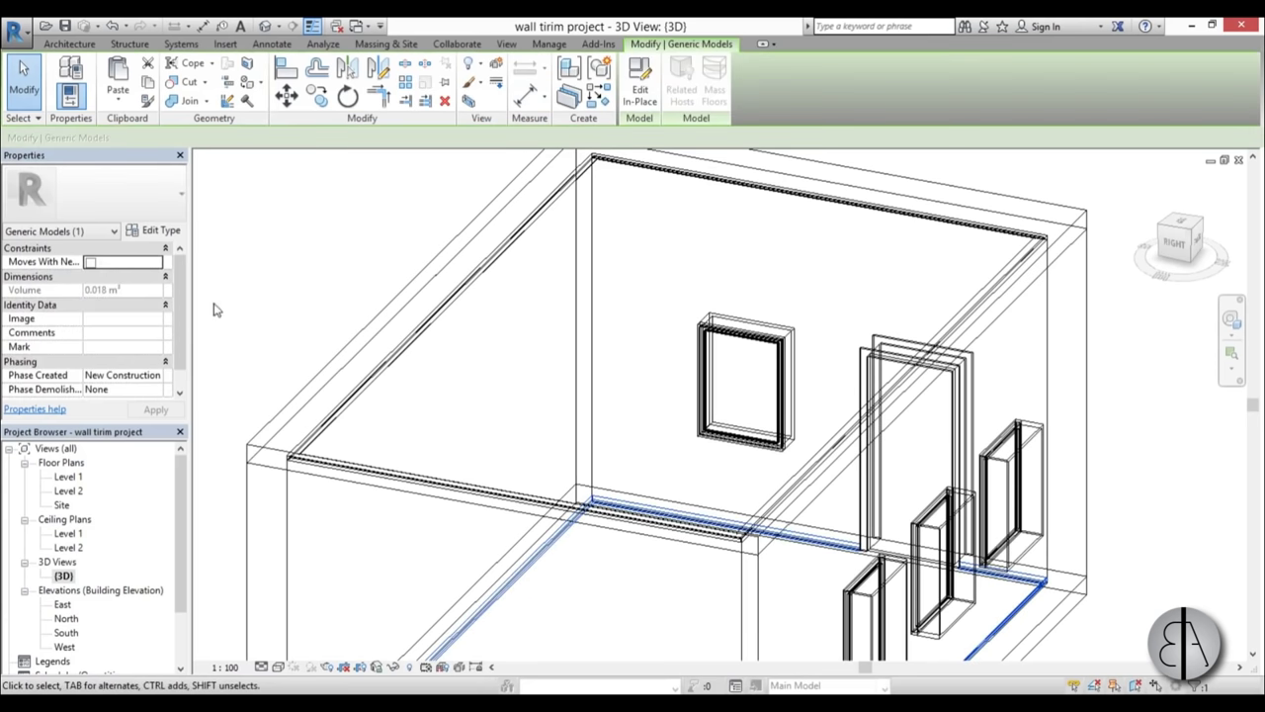
left_click(640, 87)
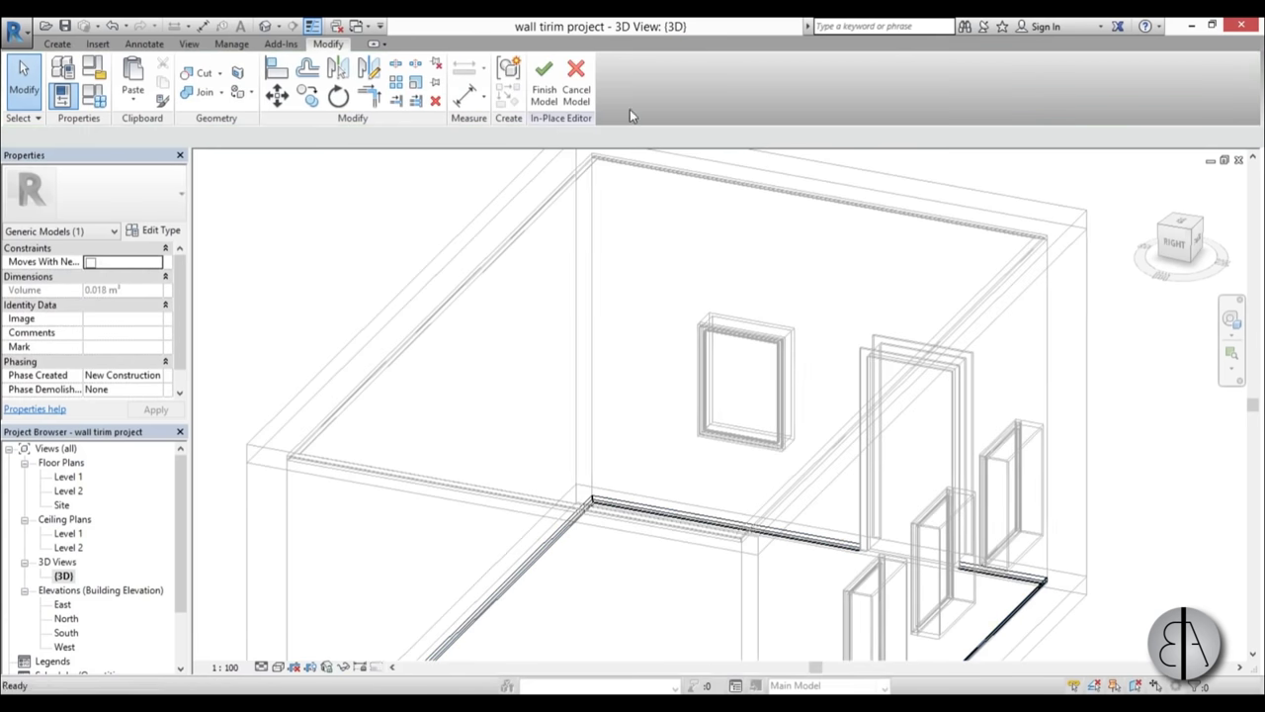
left_click(478, 591)
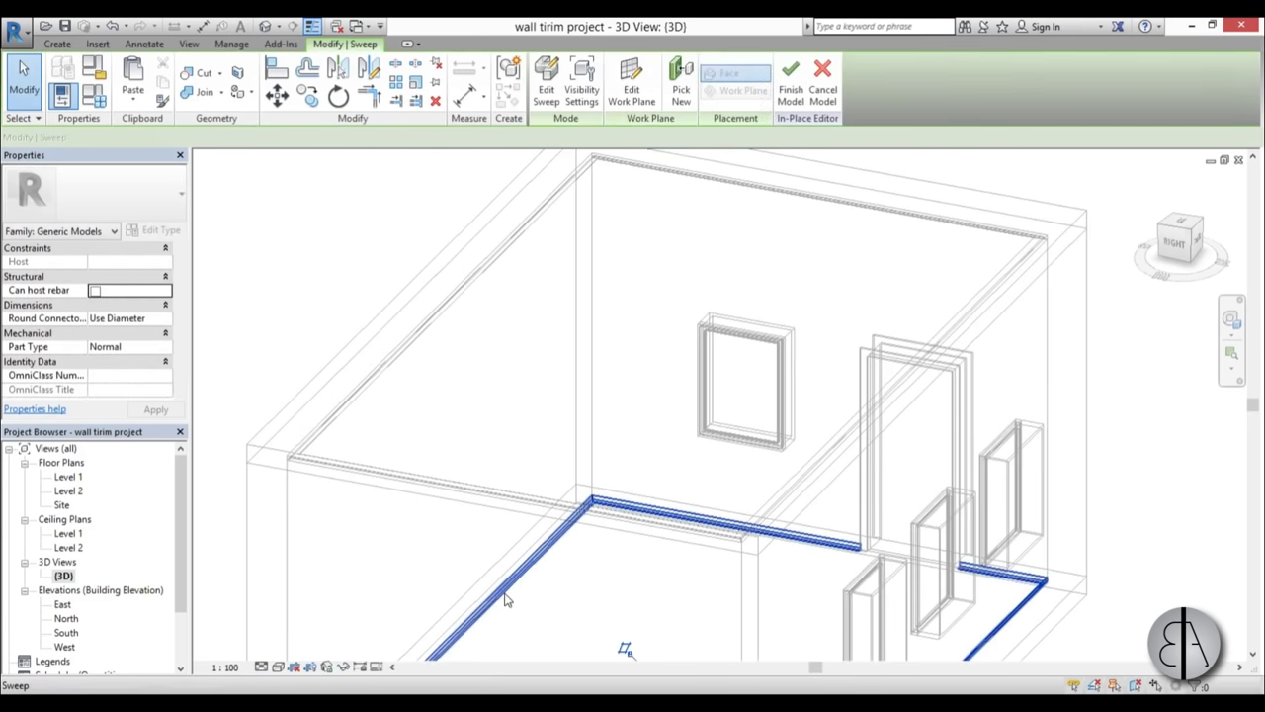
left_click(160, 336)
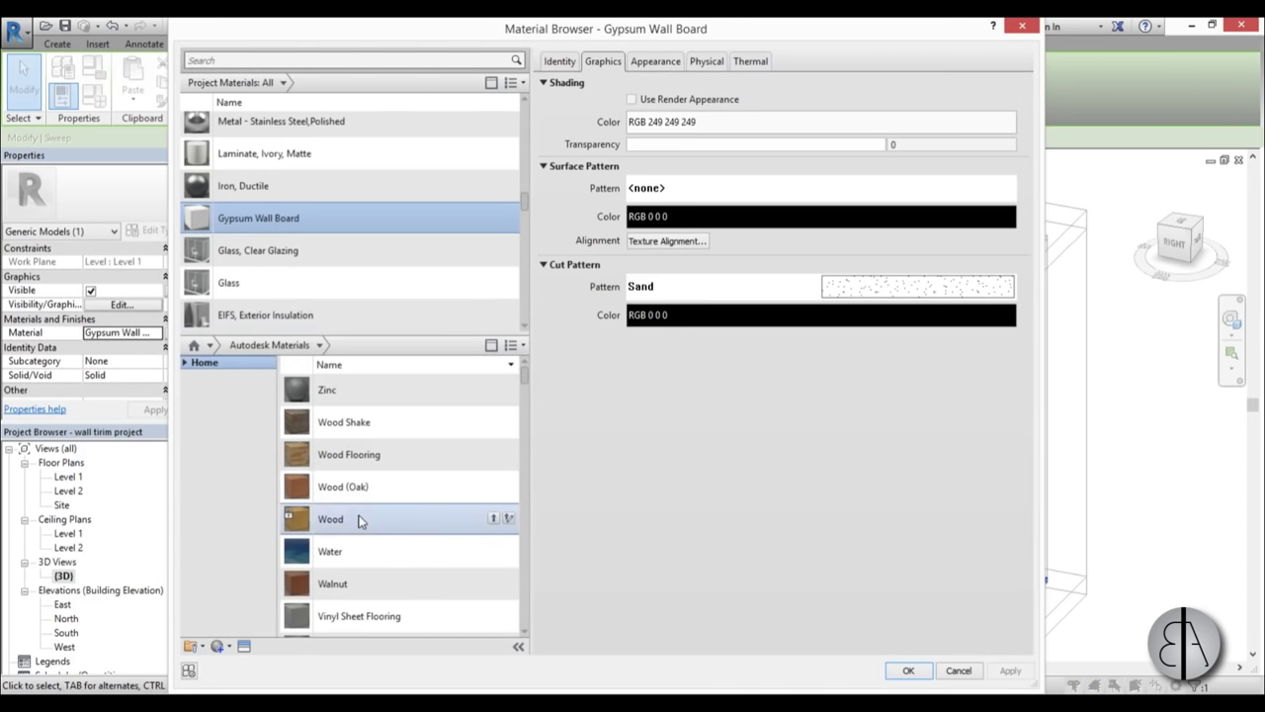
left_click(493, 518)
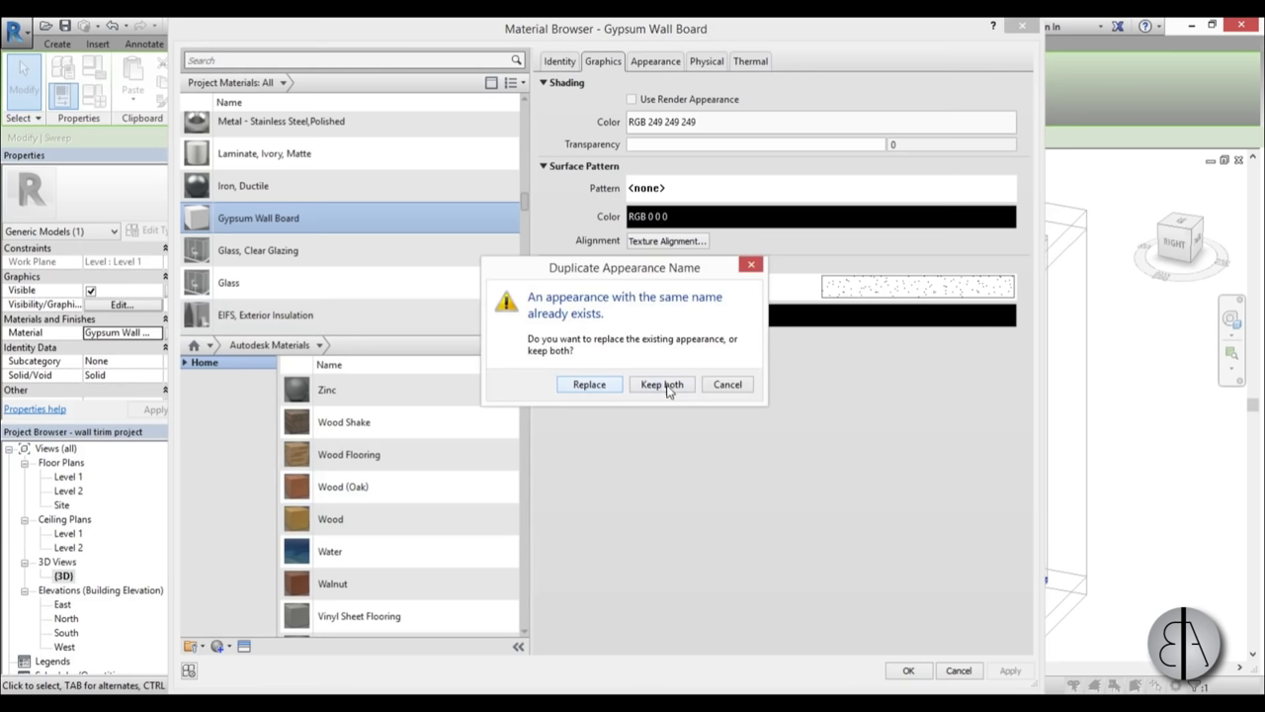
left_click(726, 386)
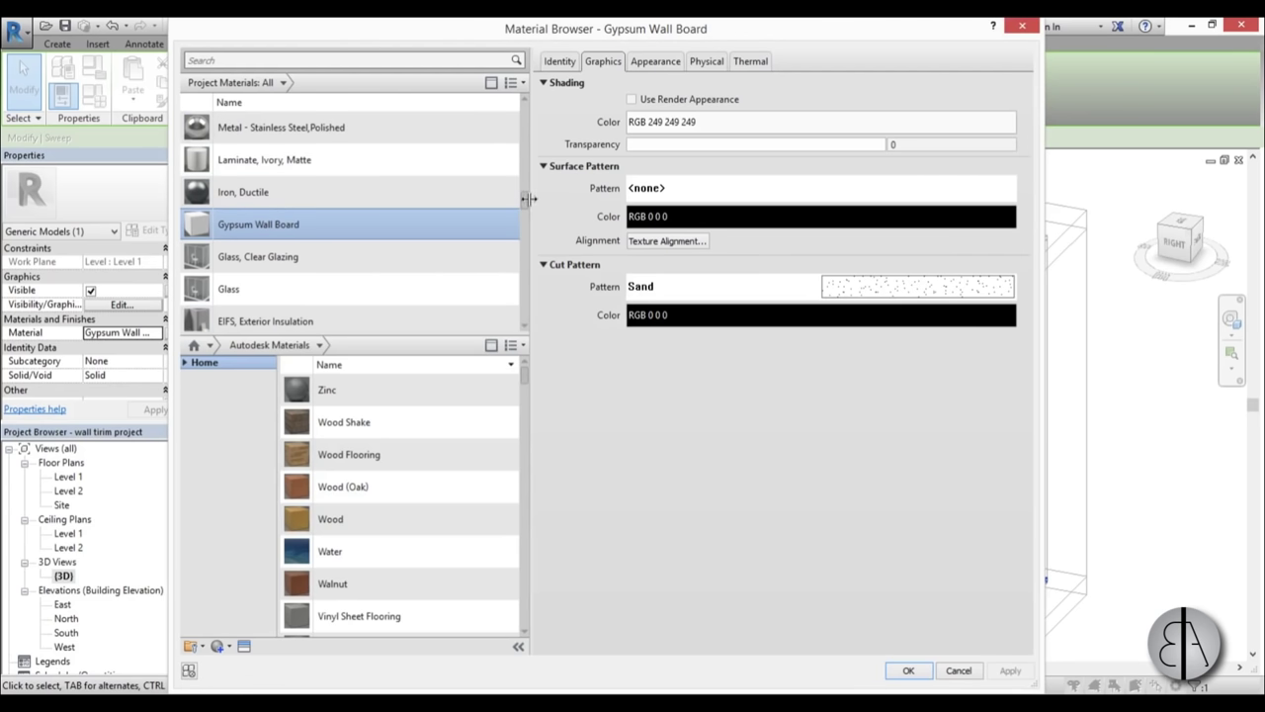
left_click_drag(528, 198, 506, 142)
Search the materials for "wood", assign the project's Wood material to the base trim sweep and finish the model
left_click(300, 61)
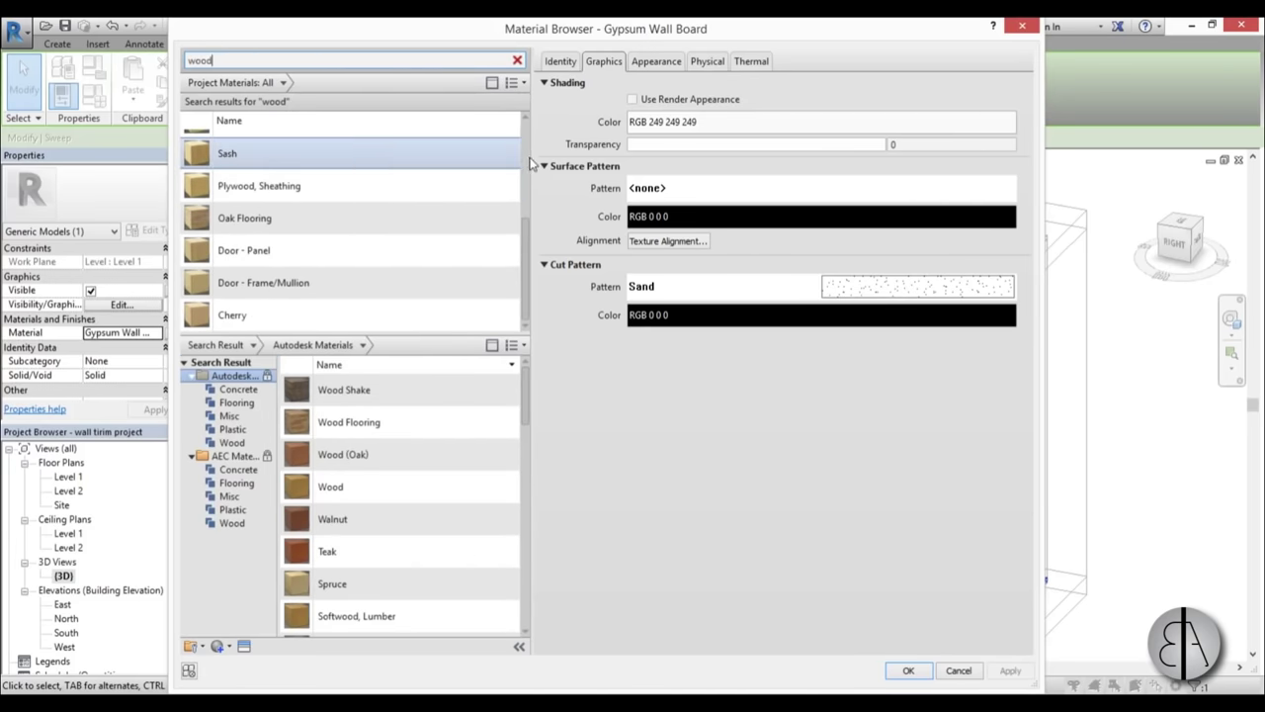
scroll(526, 242, "up", 5)
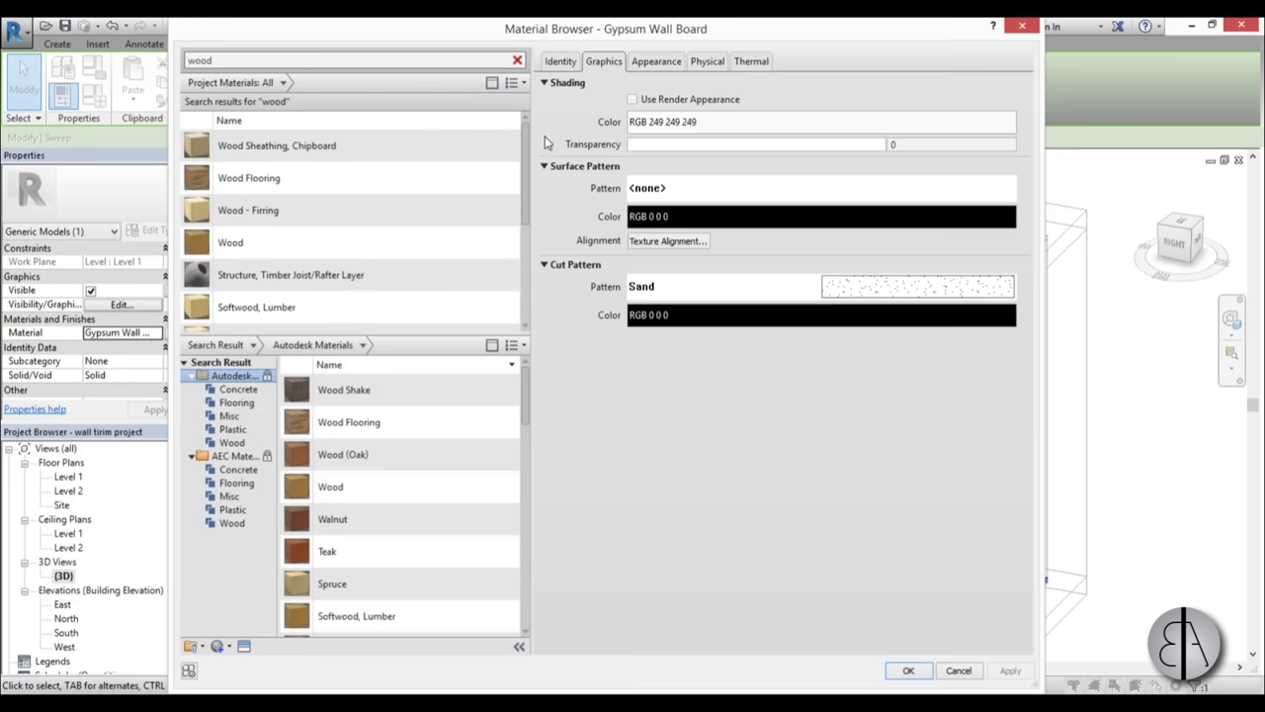
left_click(285, 247)
left_click(910, 671)
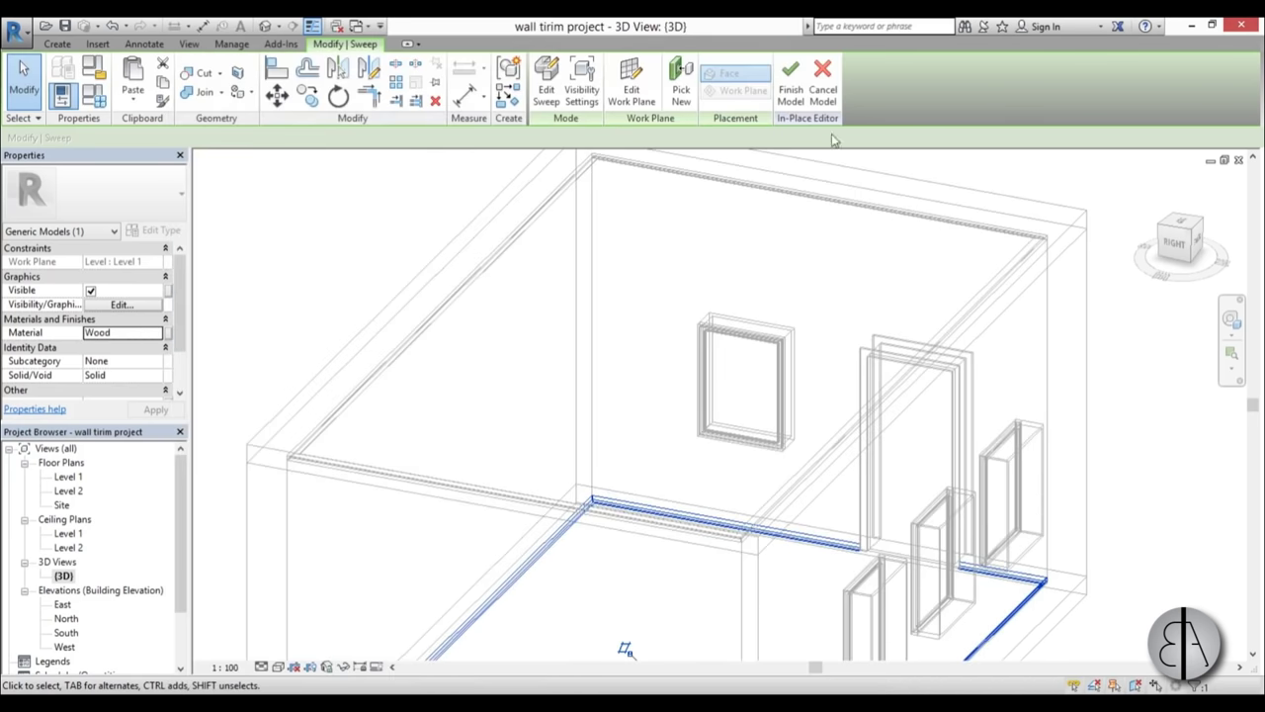
left_click(791, 84)
Open the Level 1 floor plan and place a camera in the room's lower-right corner looking toward the upper-left corner
double_click(75, 479)
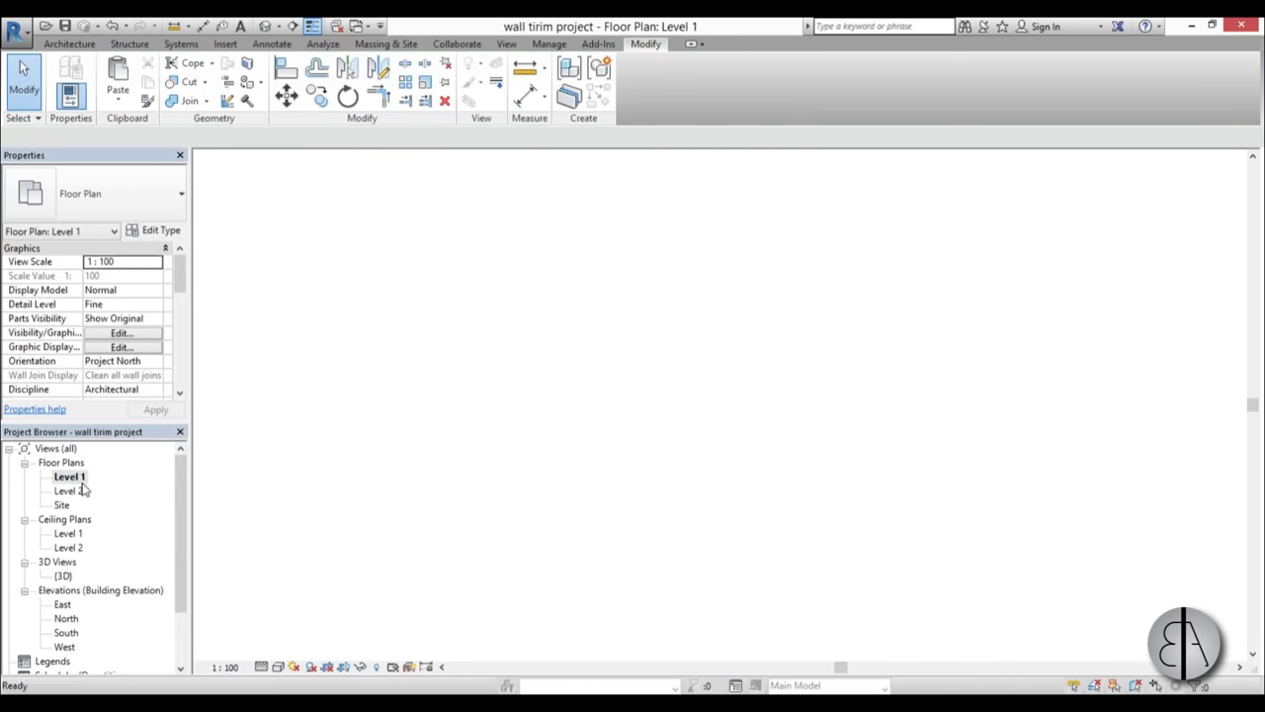
scroll(488, 277, "down", 3)
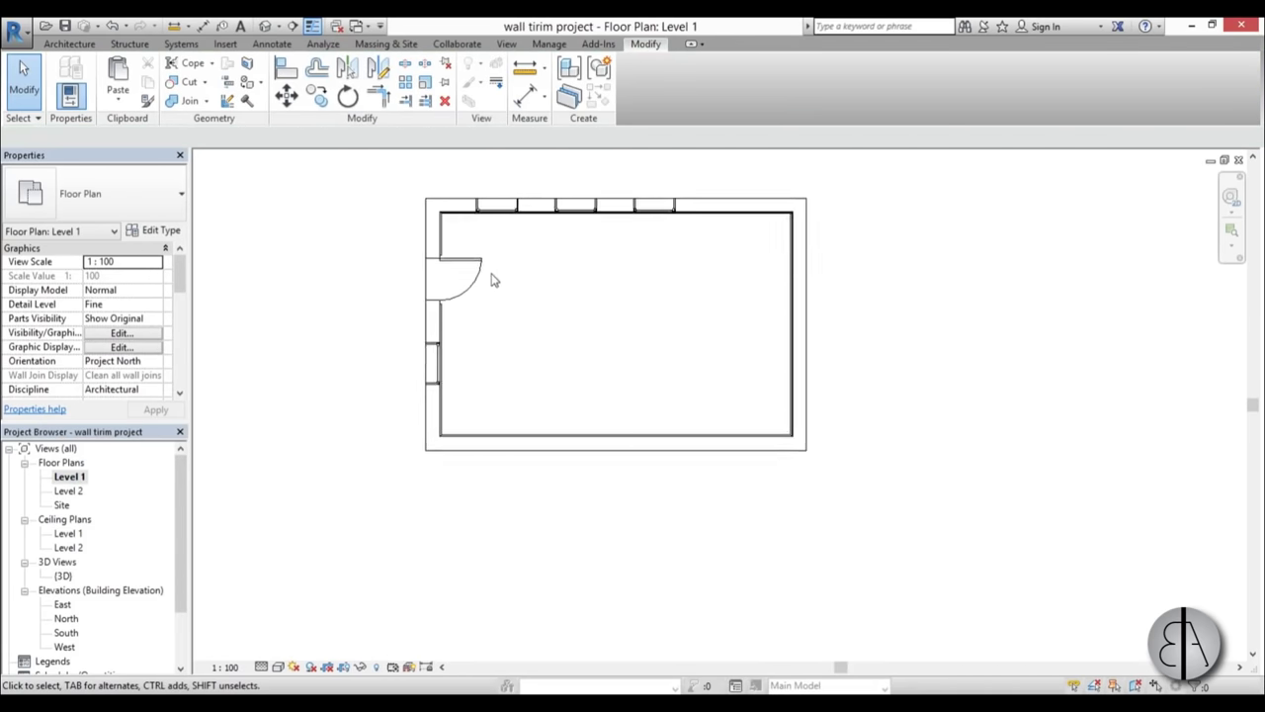
left_click(279, 26)
left_click(326, 62)
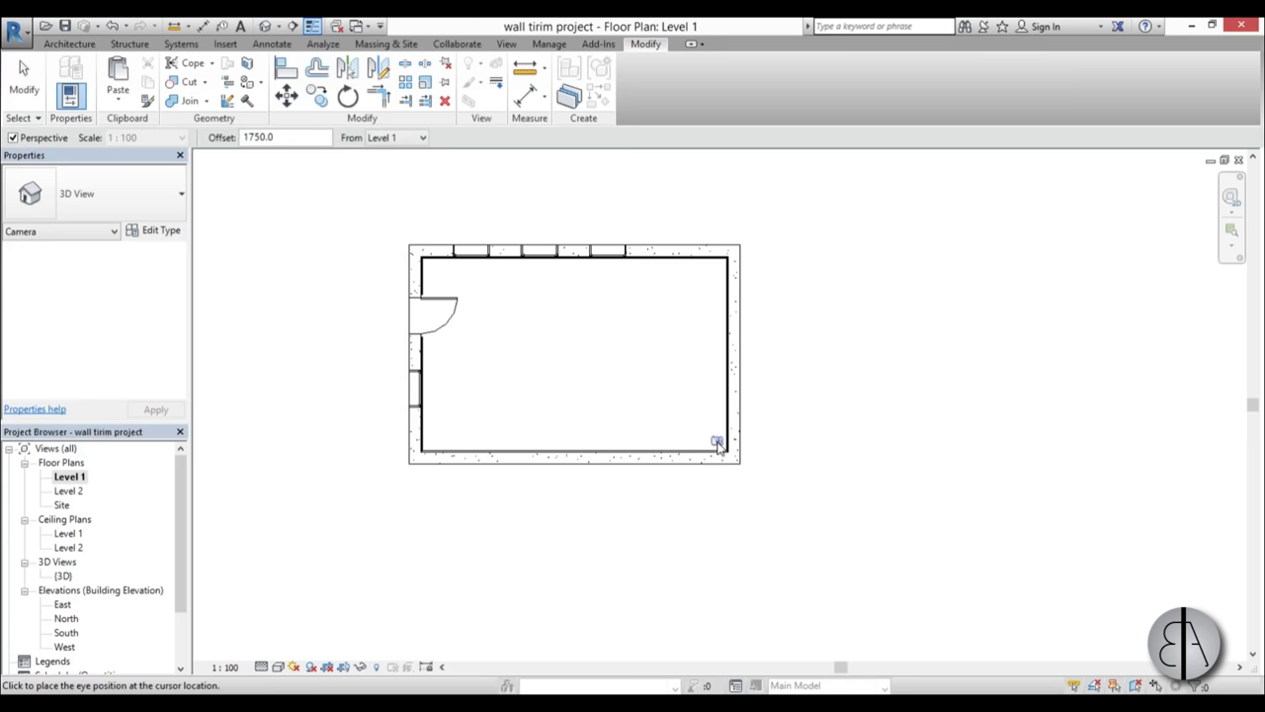
left_click(351, 190)
Widen the camera view's crop region on both sides and inspect the base and ceiling trims in the room corner
scroll(634, 238, "down", 2)
left_click_drag(485, 345, 397, 345)
left_click_drag(894, 345, 934, 344)
left_click(667, 304)
scroll(690, 431, "up", 2)
left_click(637, 479)
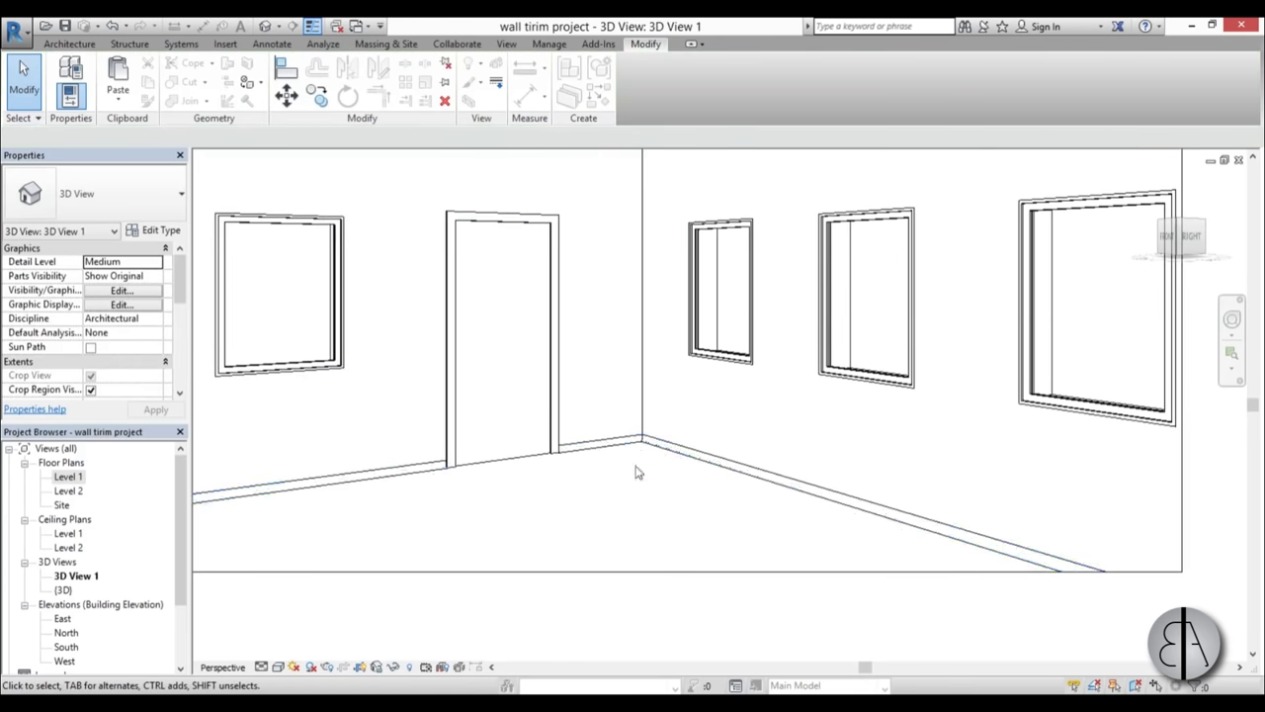
scroll(629, 483, "down", 2)
scroll(633, 255, "up", 3)
scroll(573, 283, "down", 3)
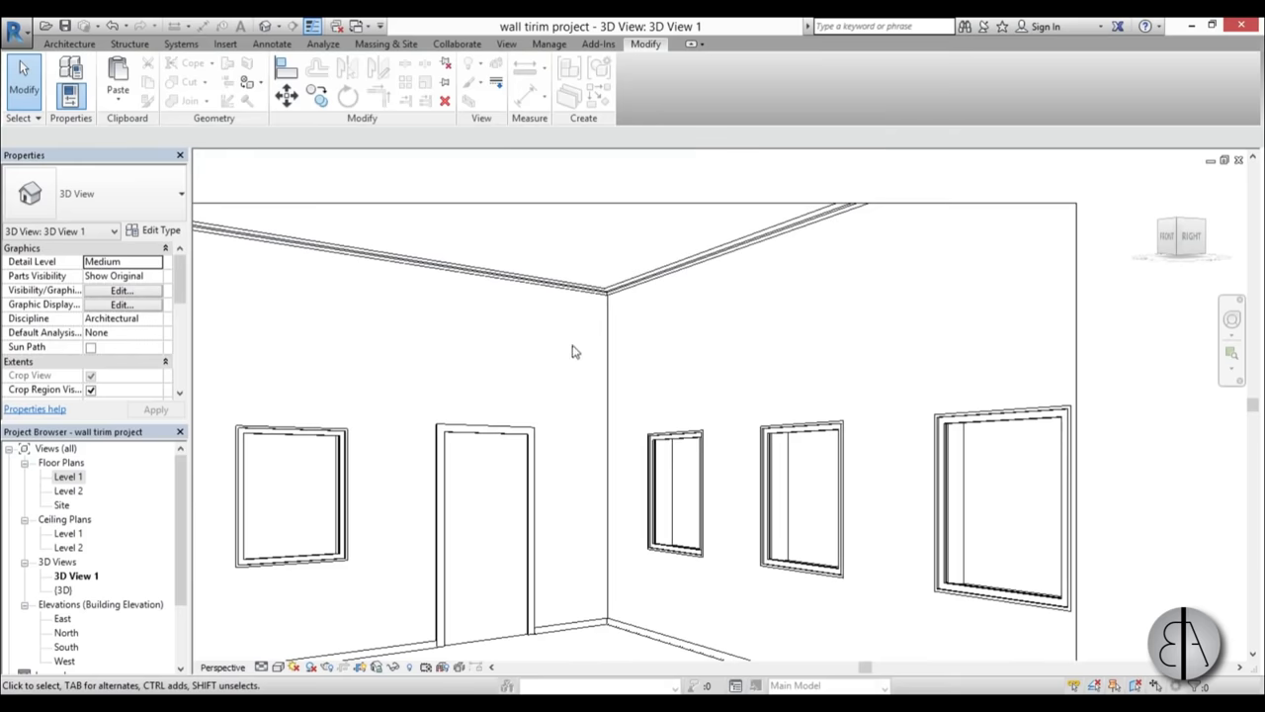
Open the rendering settings for the interior camera view and render it at Draft quality
middle_click_drag(582, 357, 563, 335)
scroll(566, 327, "up", 2)
scroll(537, 345, "up", 1)
key("r")
key("r")
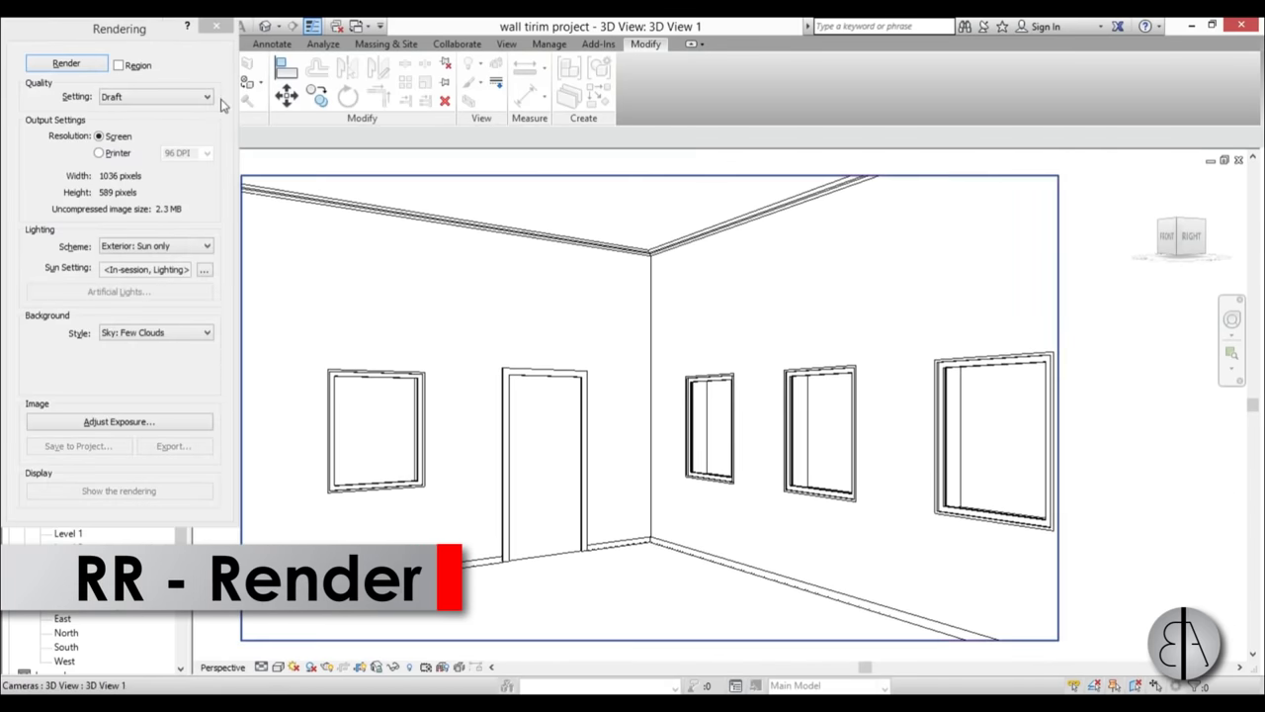
left_click_drag(113, 36, 122, 45)
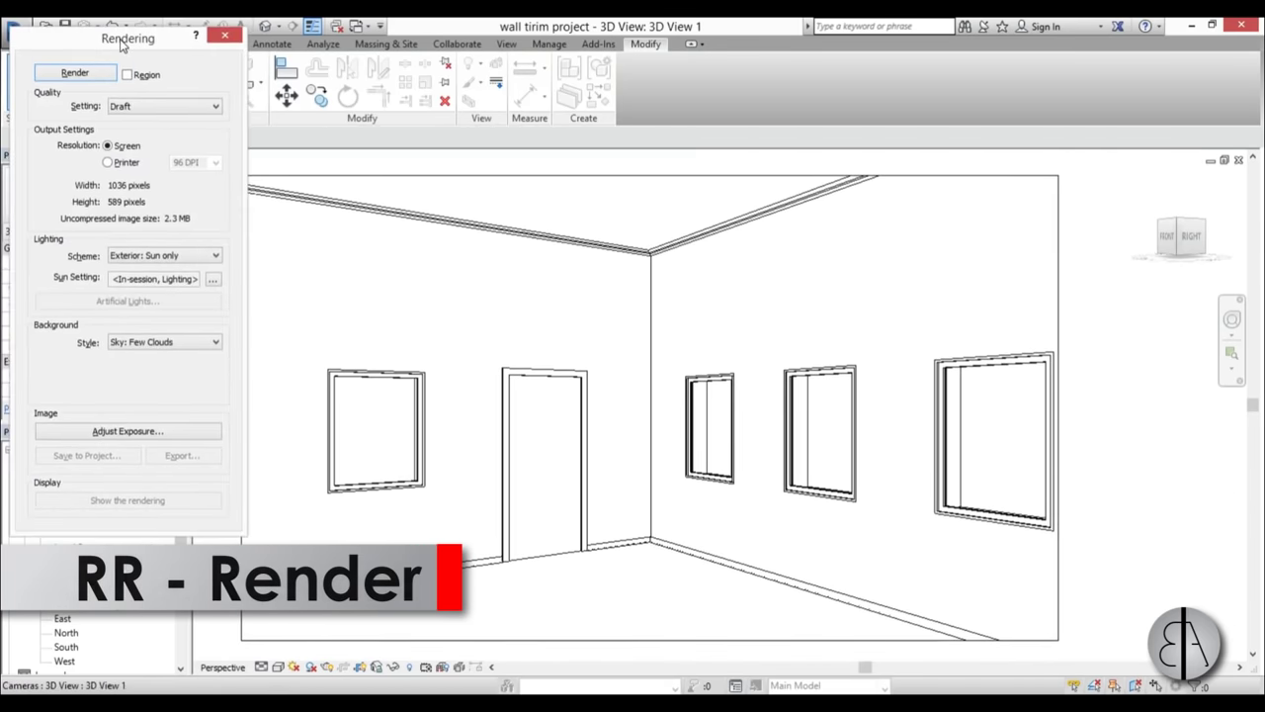
left_click(74, 73)
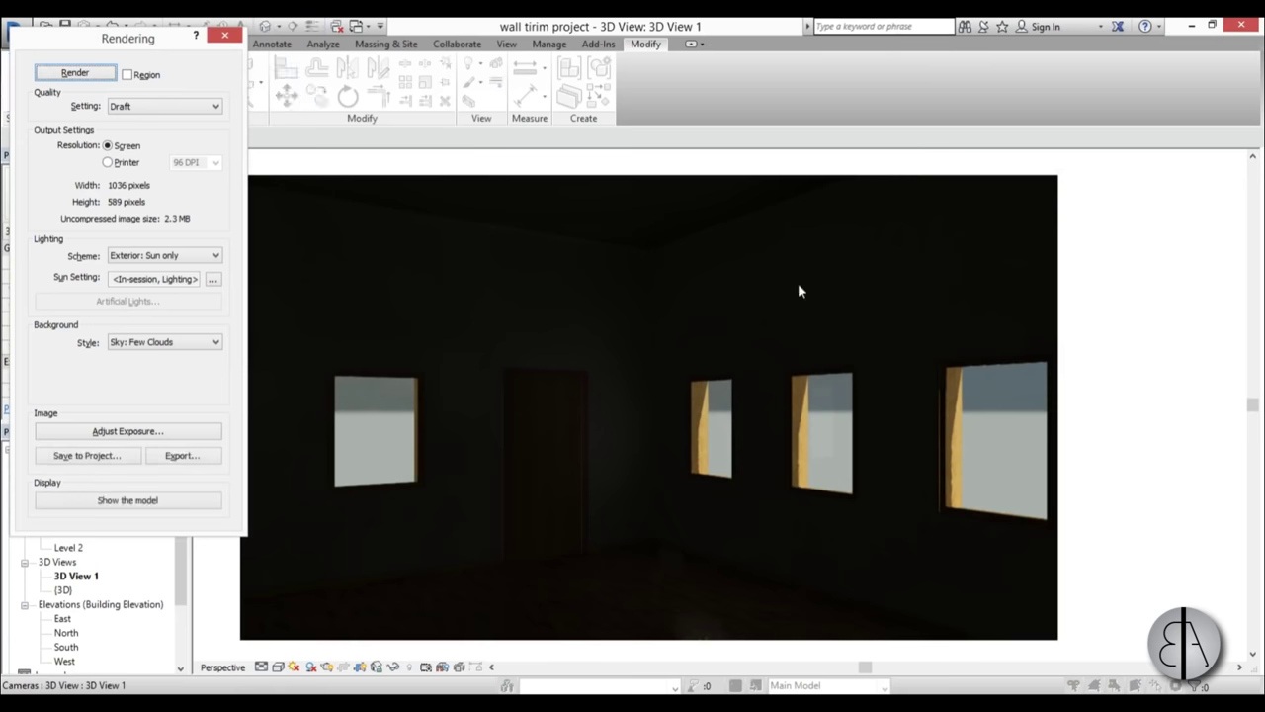
Brighten the rendered image by setting its exposure value to 7.97
left_click(111, 432)
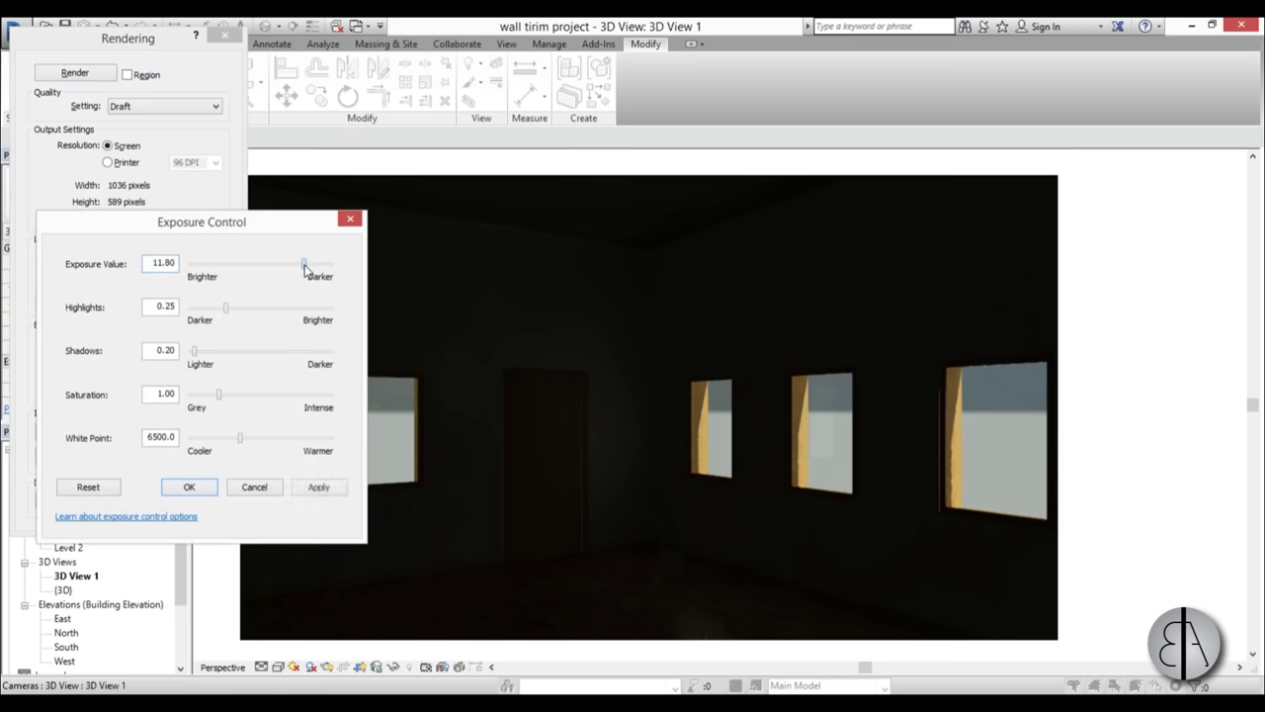
left_click(315, 487)
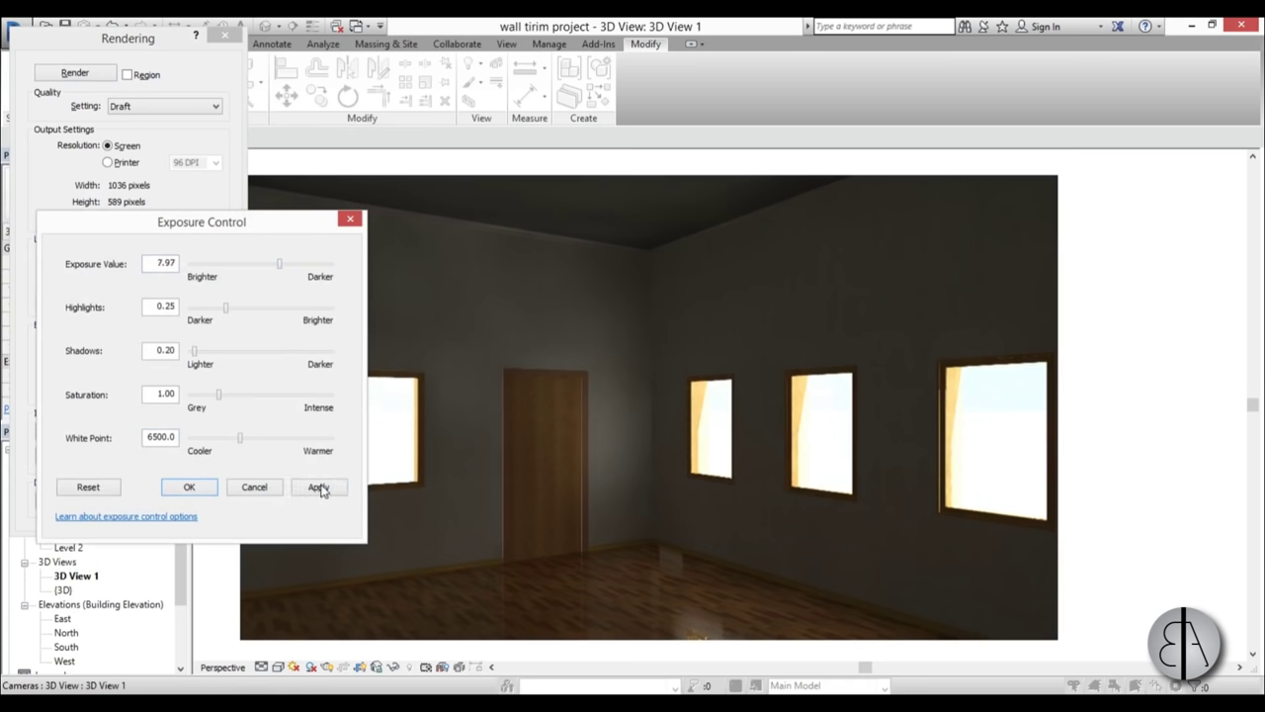
left_click(317, 487)
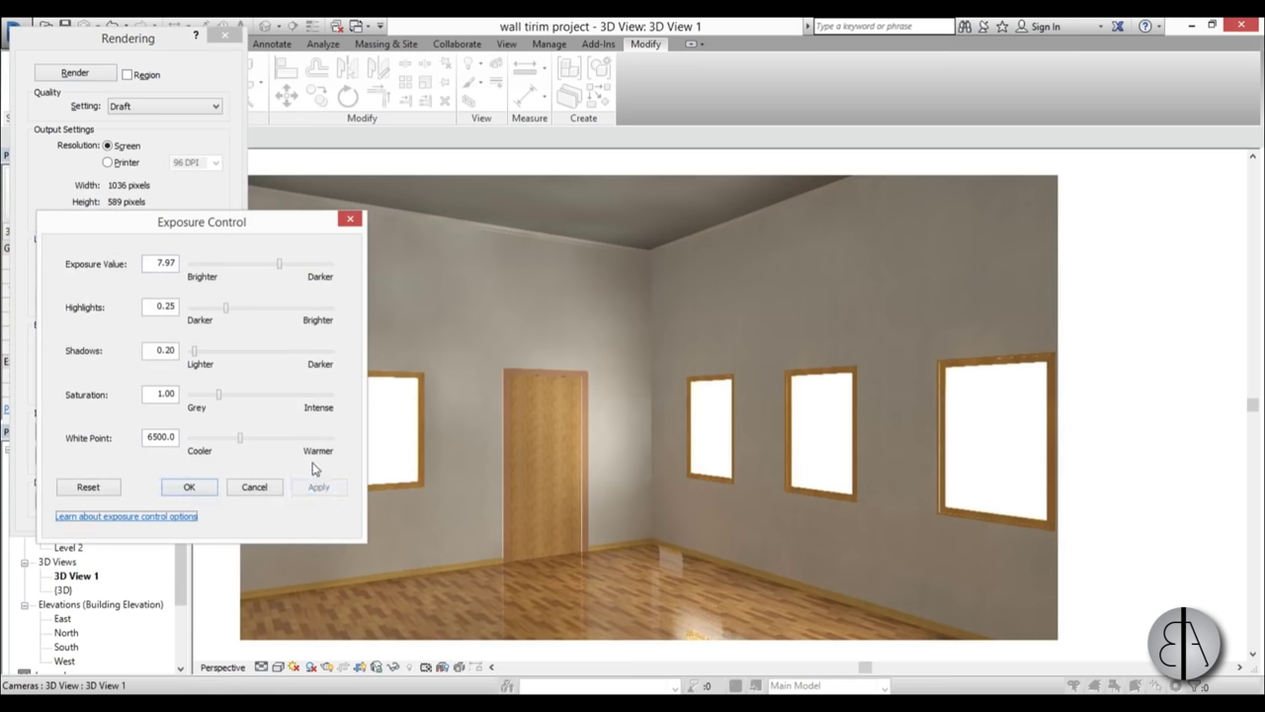
left_click(193, 488)
Examine the wood base trim along the floor and the molded ceiling trim in the rendered image
scroll(428, 560, "up", 5)
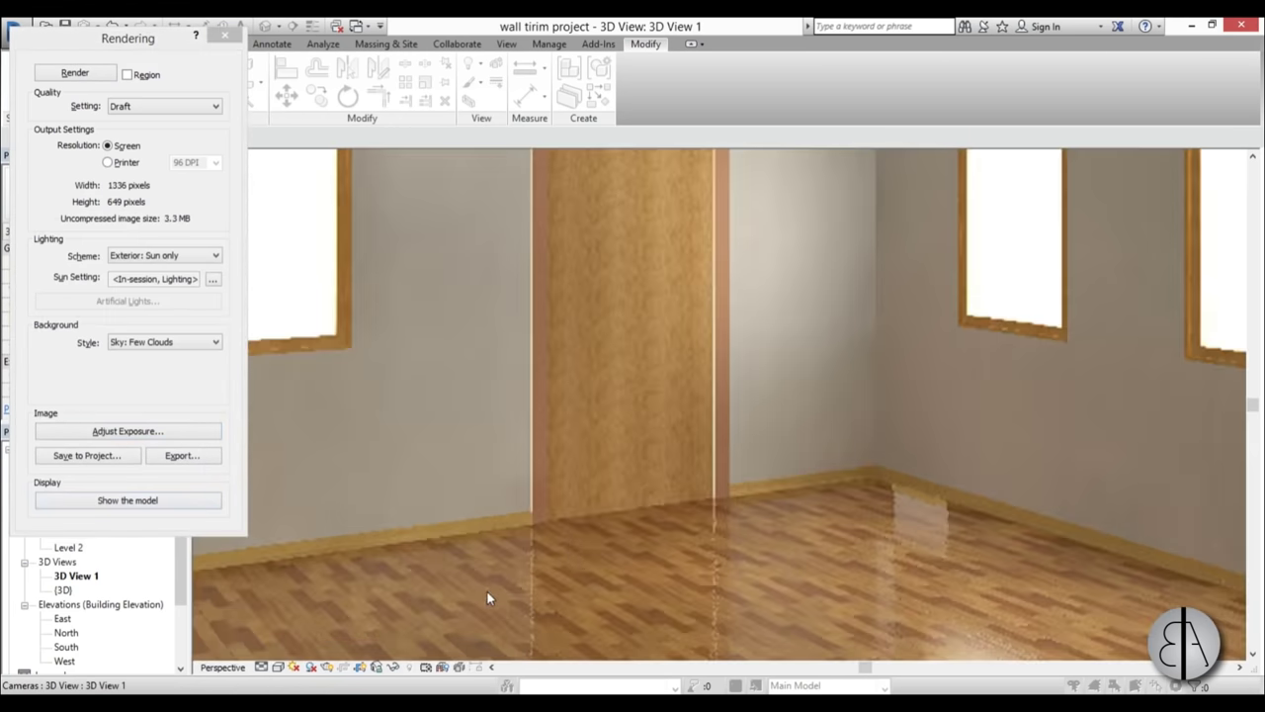
scroll(372, 511, "down", 5)
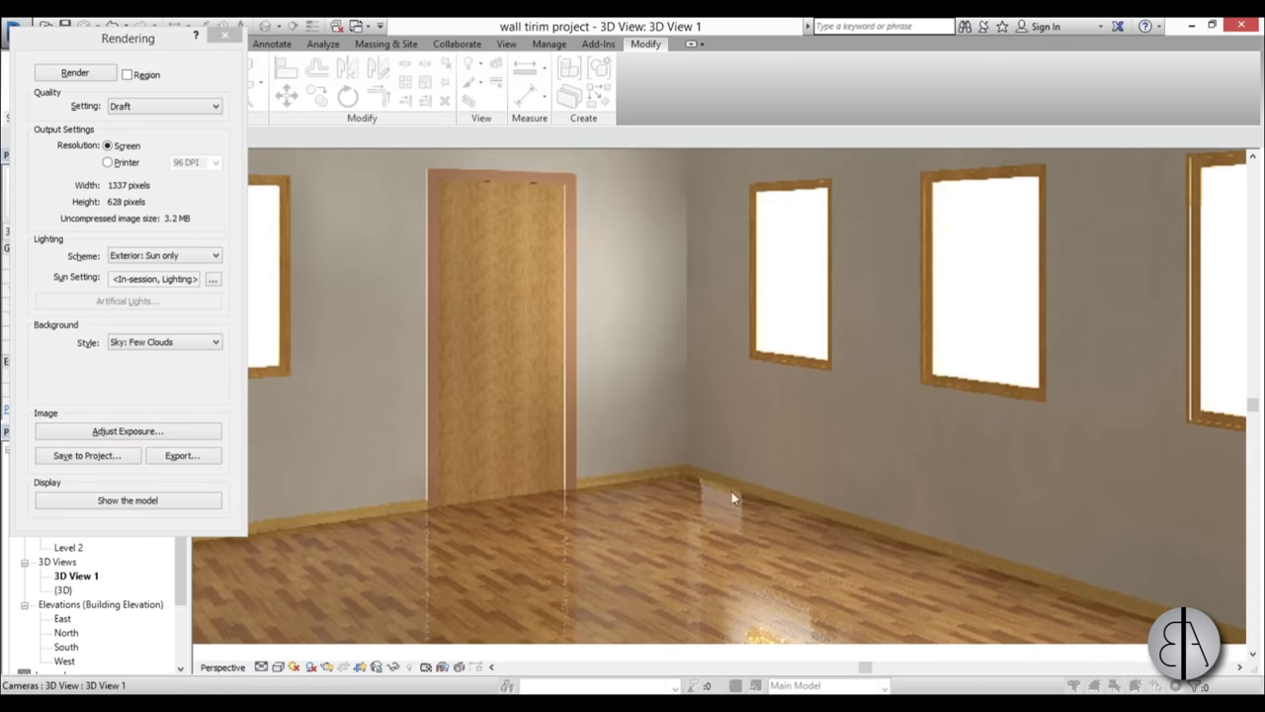
scroll(593, 494, "down", 2)
middle_click_drag(587, 494, 593, 525)
scroll(550, 240, "up", 5)
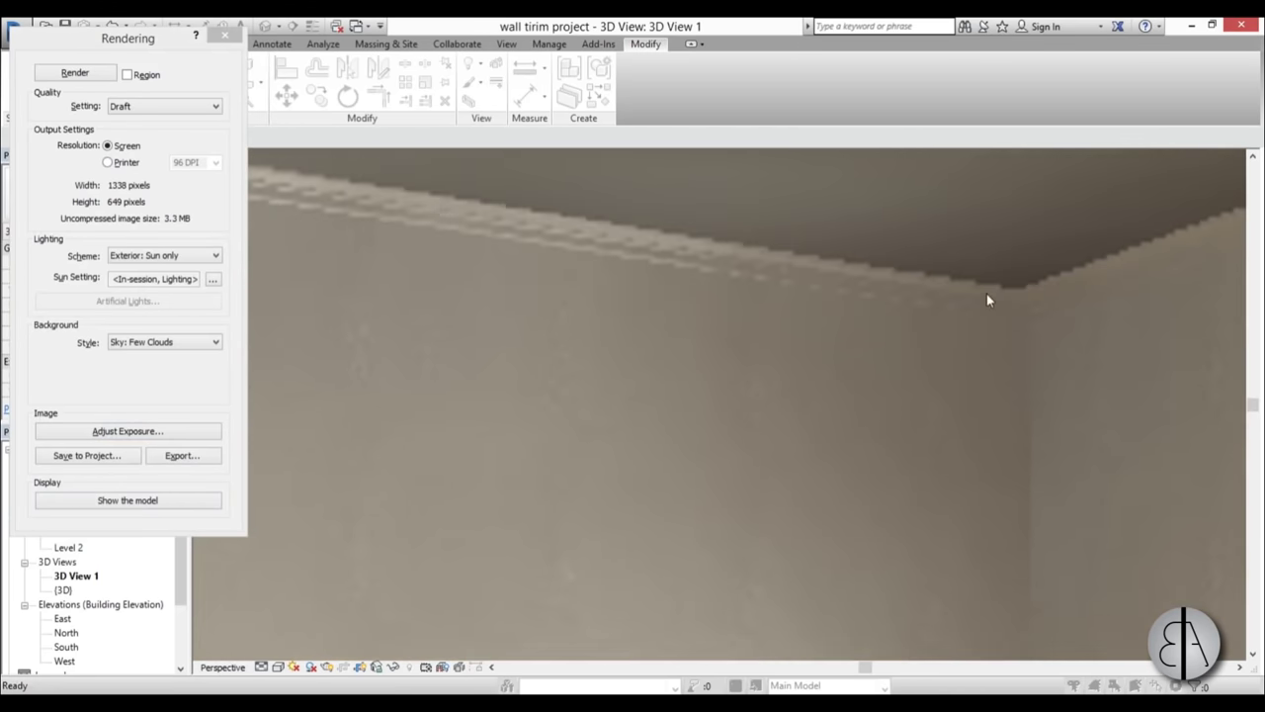
scroll(720, 231, "down", 5)
middle_click_drag(724, 332, 669, 356)
scroll(669, 336, "up", 1)
scroll(652, 352, "down", 2)
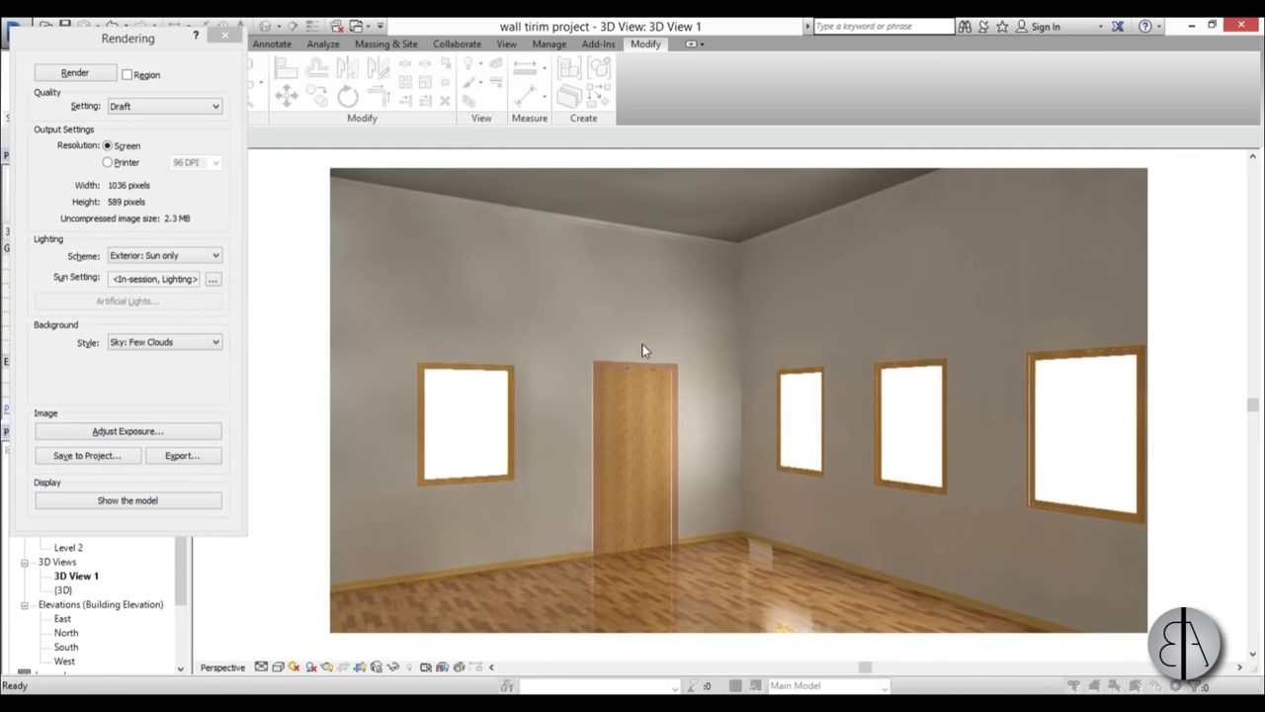